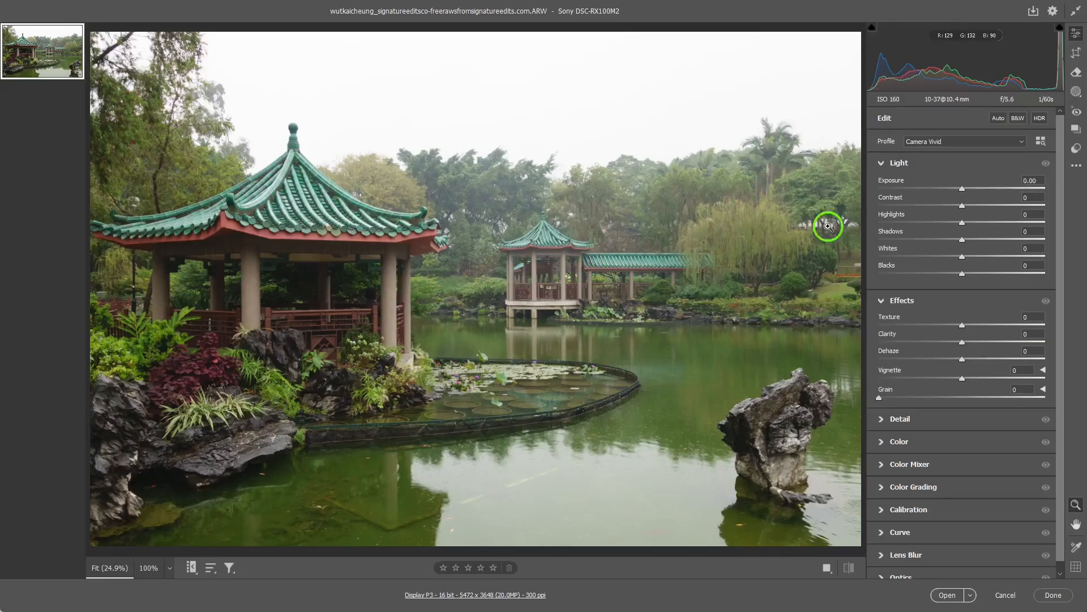
- Apply the Auto Upright perspective correction to the photo and return to the Edit adjustments
click(1077, 56)
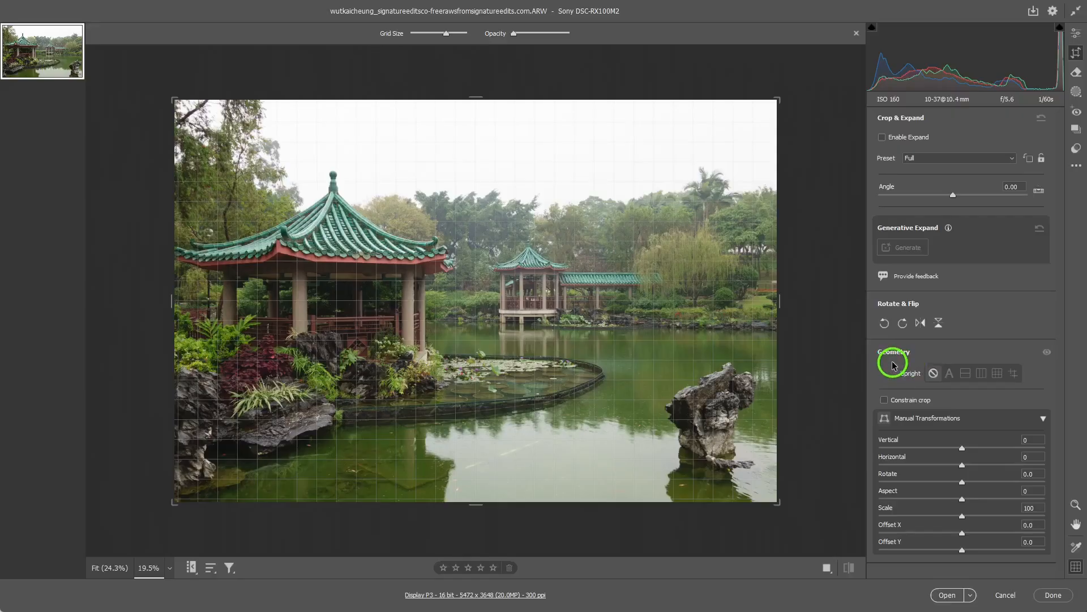
click(950, 373)
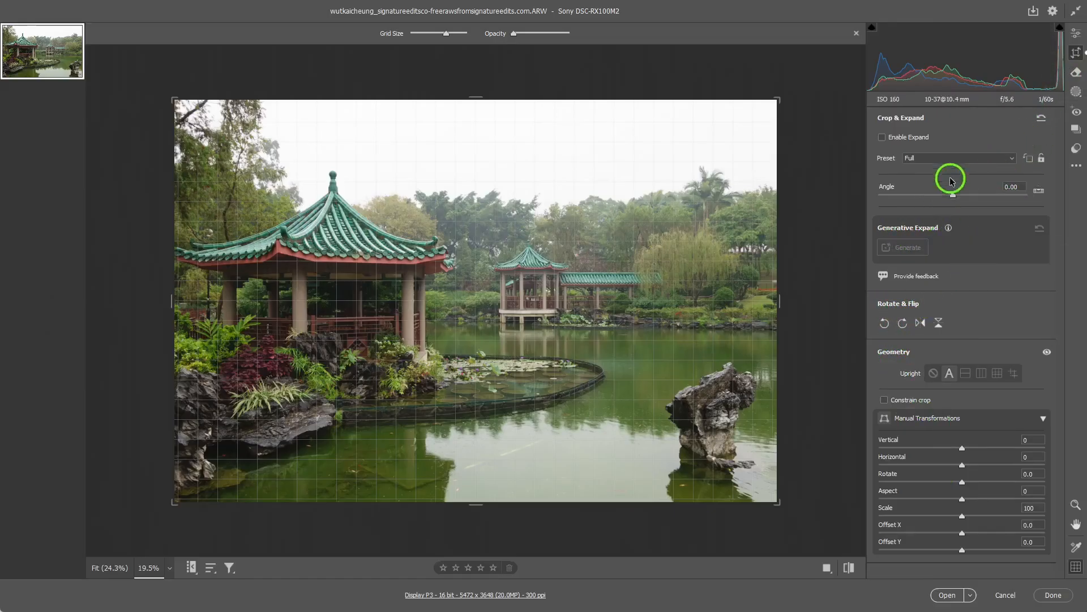
click(1076, 37)
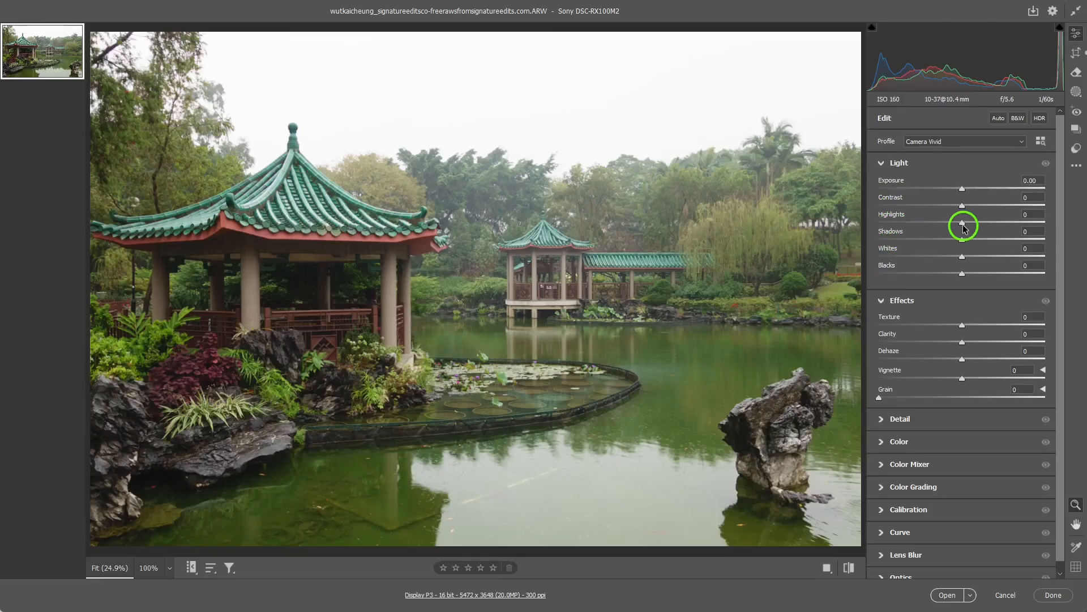
- Adjust the light: Exposure +0.15, Contrast -4, Highlights -16, Shadows +12, Whites -5 and Blacks +18
drag(965, 228, 960, 227)
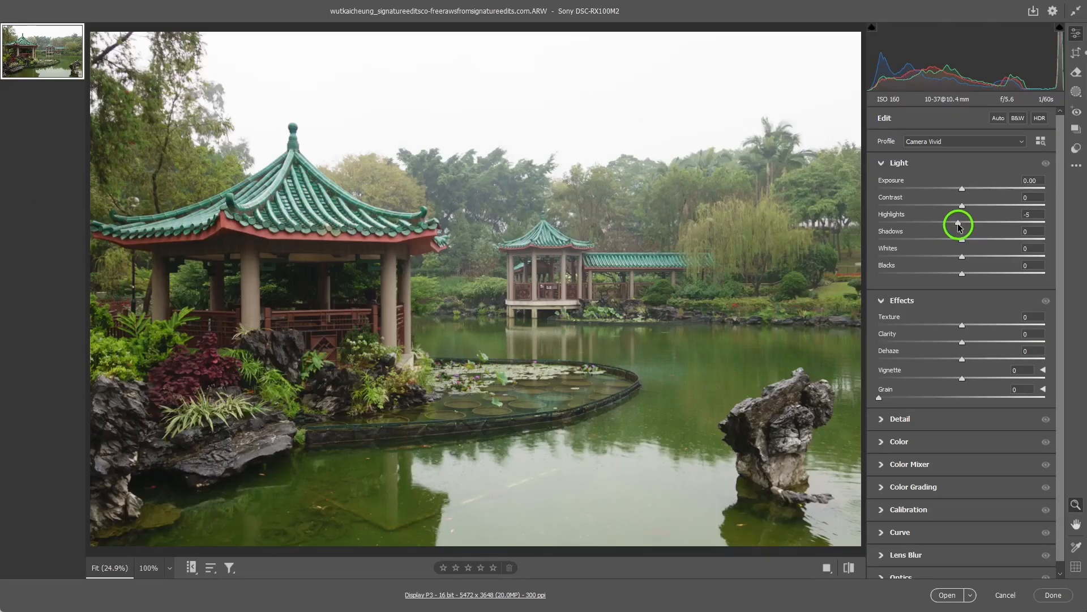
drag(959, 227, 950, 227)
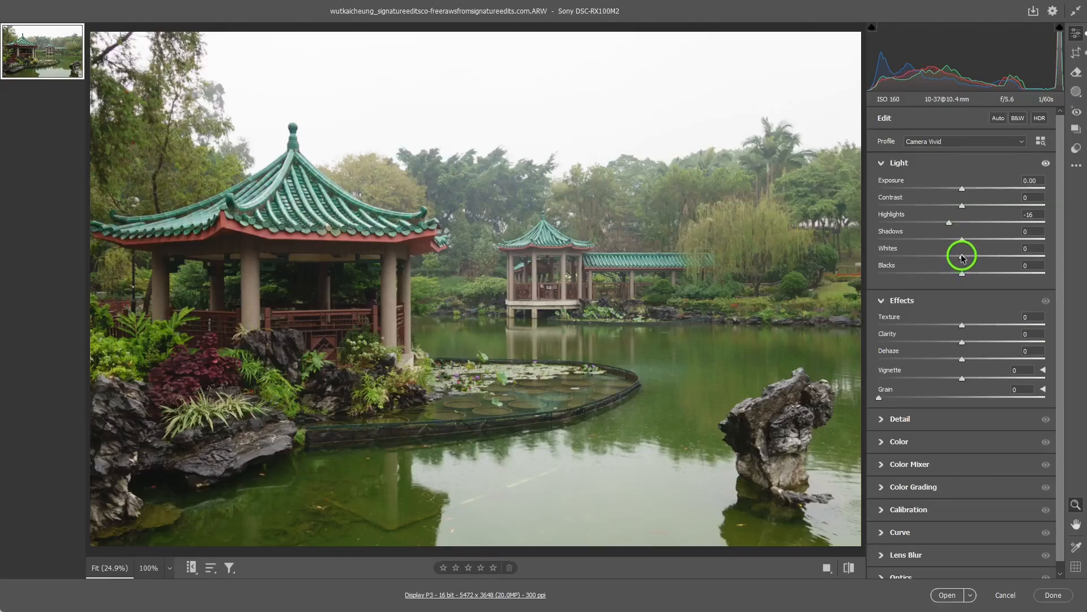
drag(962, 260, 957, 260)
drag(961, 241, 972, 243)
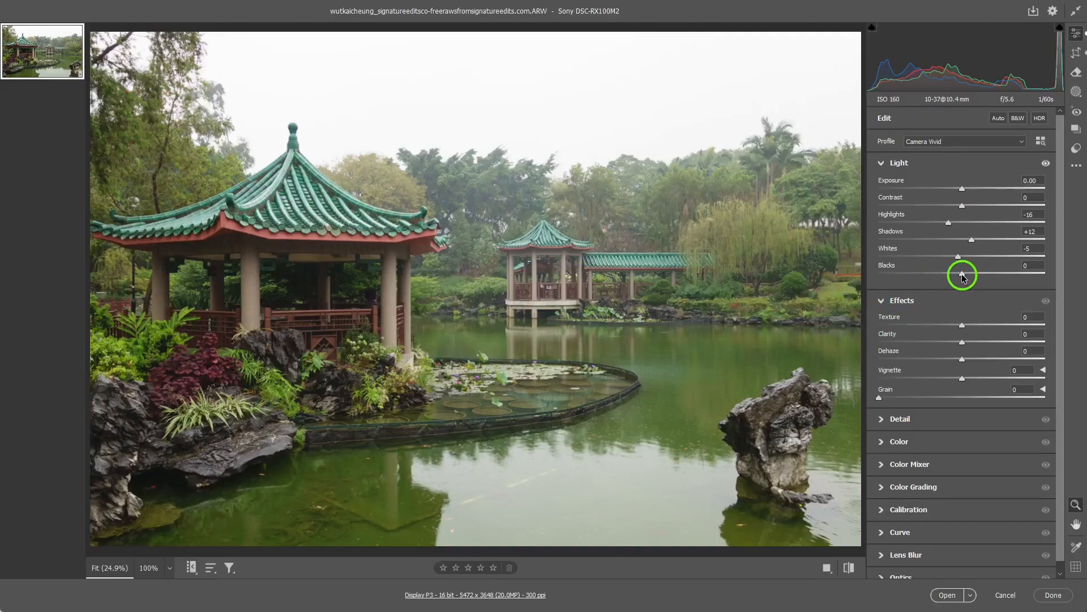
drag(966, 276, 976, 277)
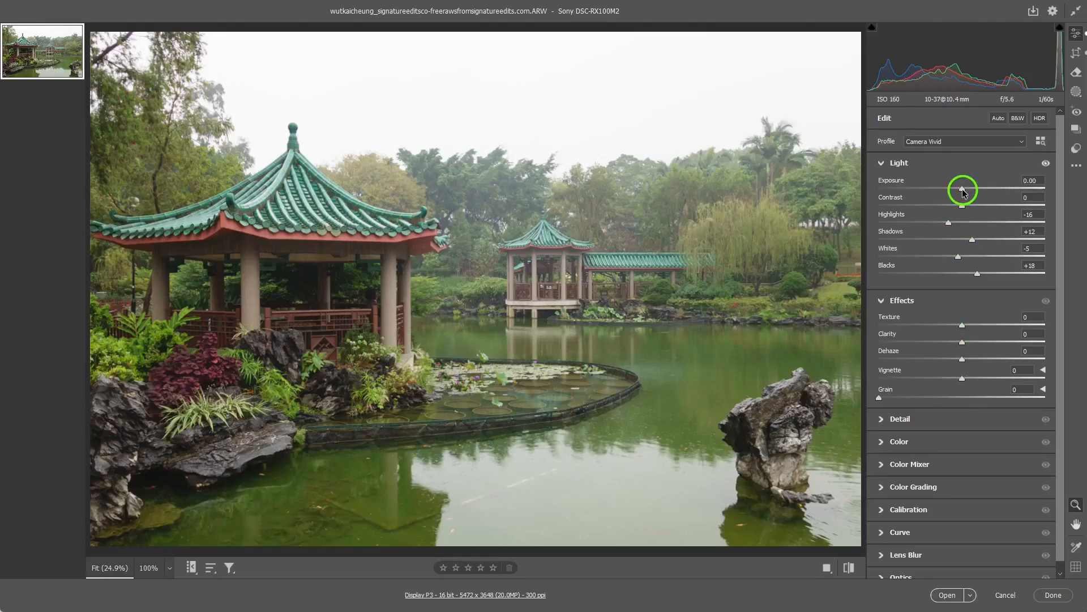
drag(963, 194, 966, 195)
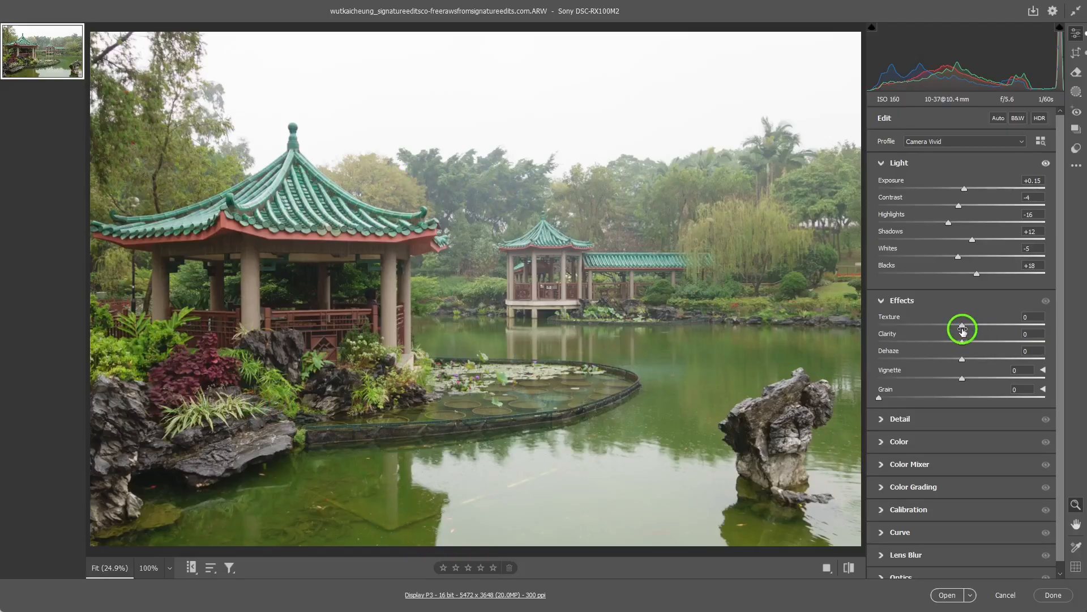
- Bring out surface detail by setting Texture to +40 and Clarity to +15
drag(961, 331, 990, 327)
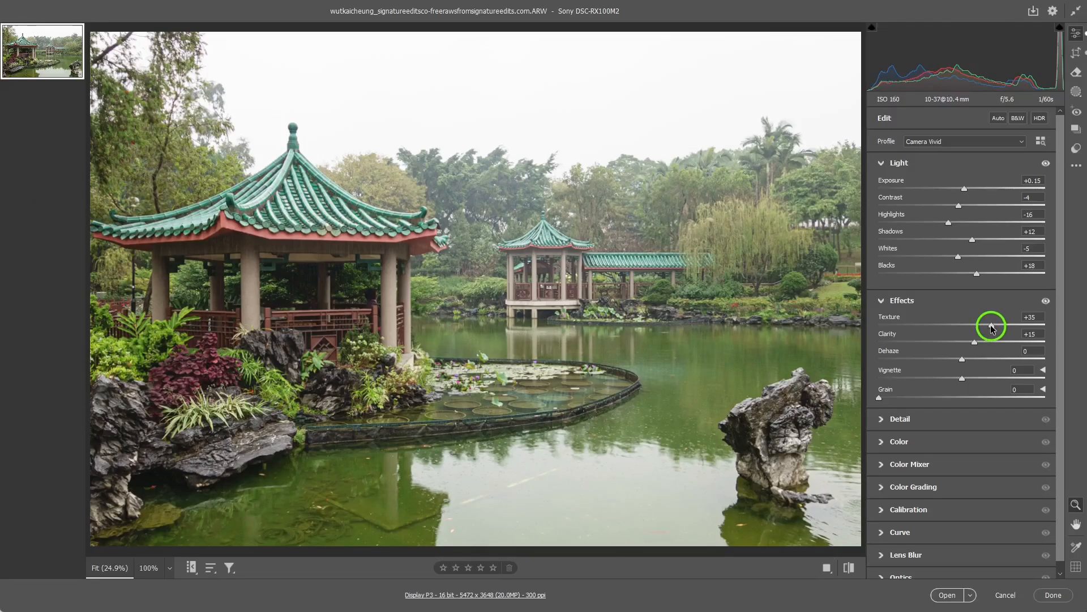
drag(992, 327, 998, 328)
drag(994, 329, 997, 329)
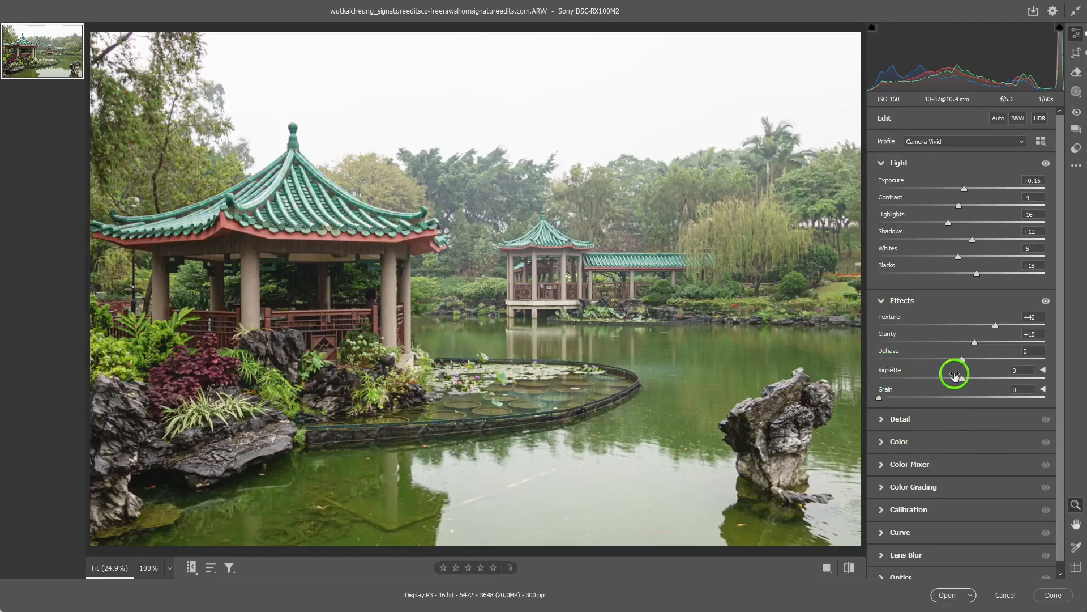
- Enable Denoise for the photo and set its amount to 37
click(880, 422)
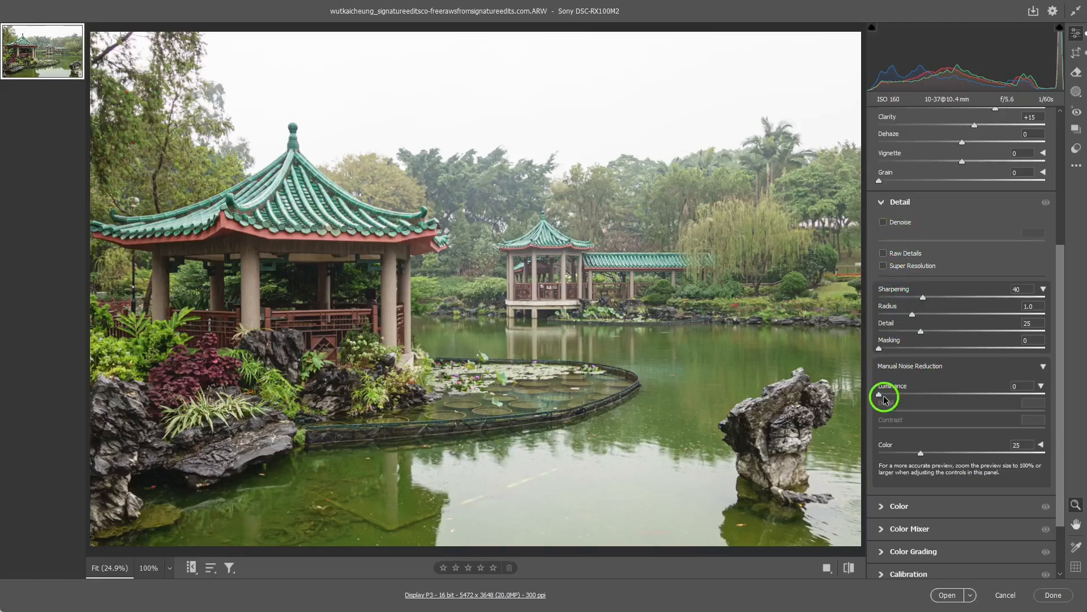
click(883, 223)
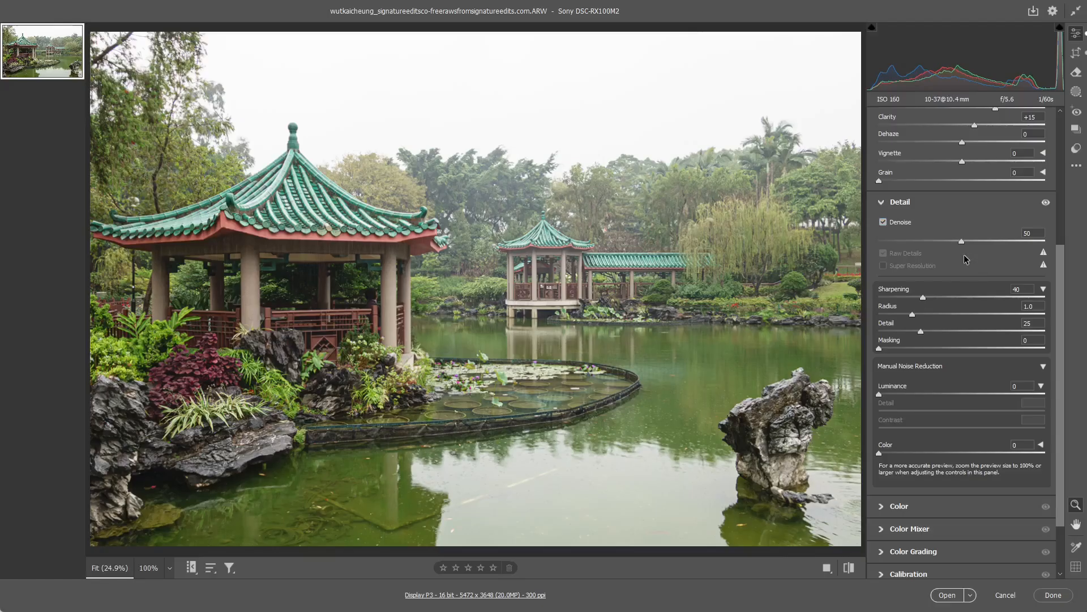
drag(963, 242, 942, 242)
- Set Sharpening to 82 and its Masking to 97 while previewing the edge mask
drag(925, 299, 949, 304)
drag(950, 301, 962, 305)
drag(964, 303, 971, 305)
key(alt)
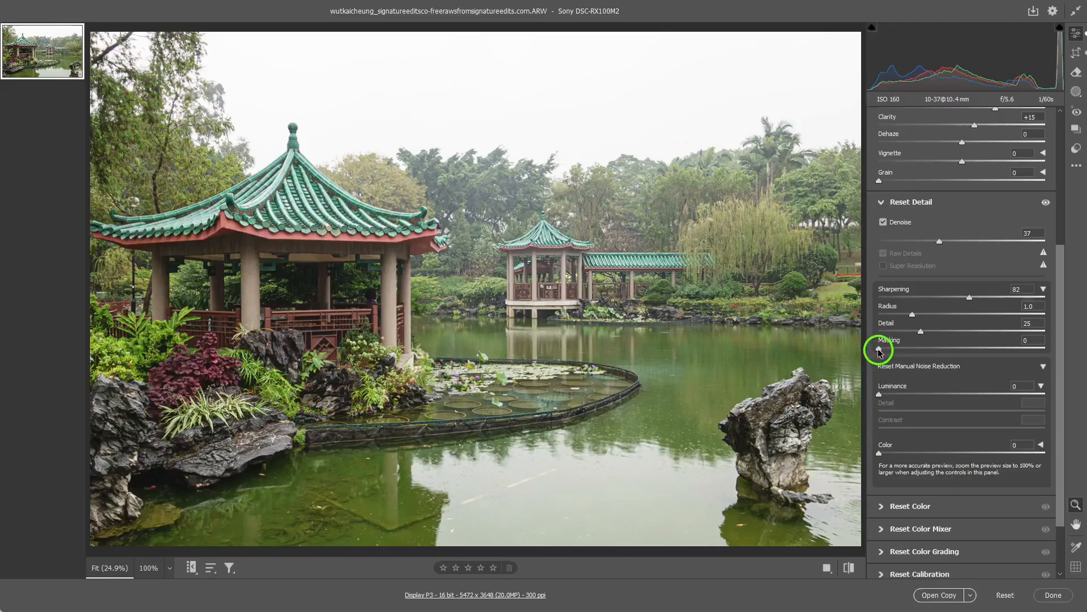
drag(879, 351, 1037, 355)
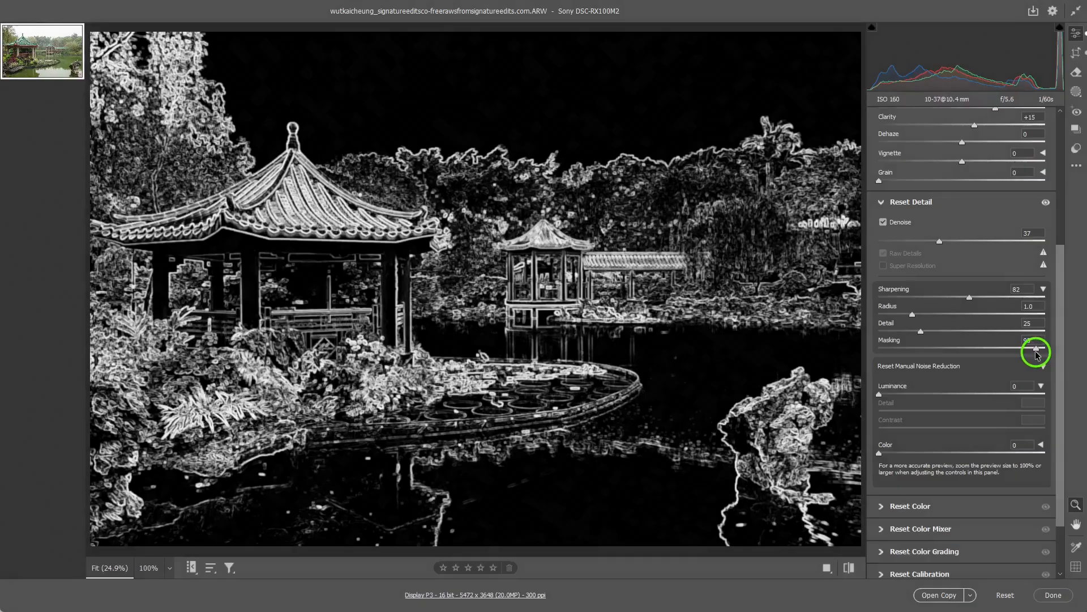
drag(1037, 356, 1041, 355)
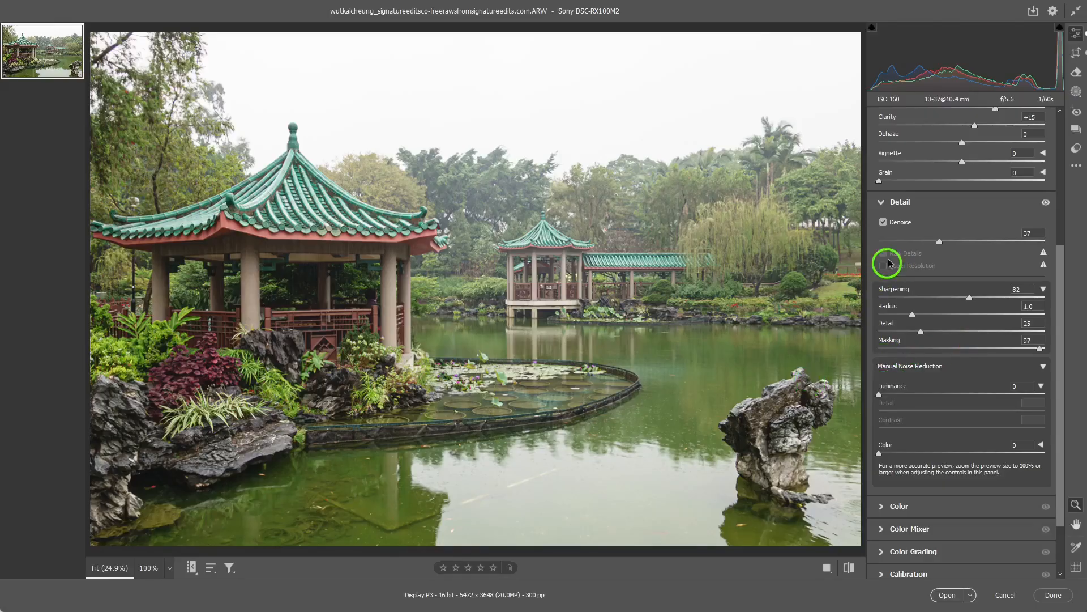
click(882, 204)
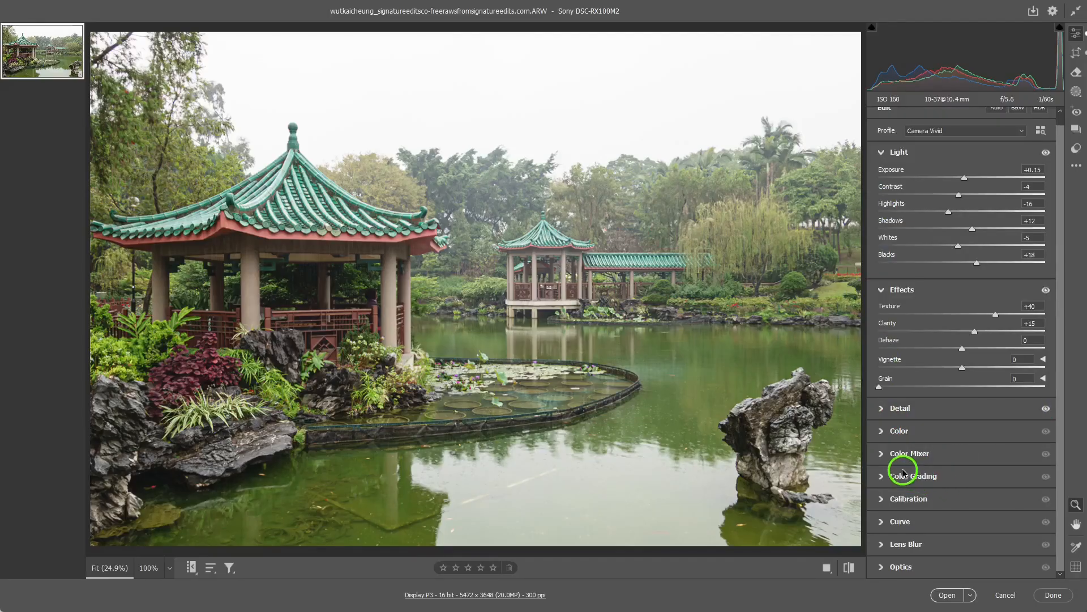
- Try a custom white balance by sampling a neutral area on the rock standing in the water
click(881, 436)
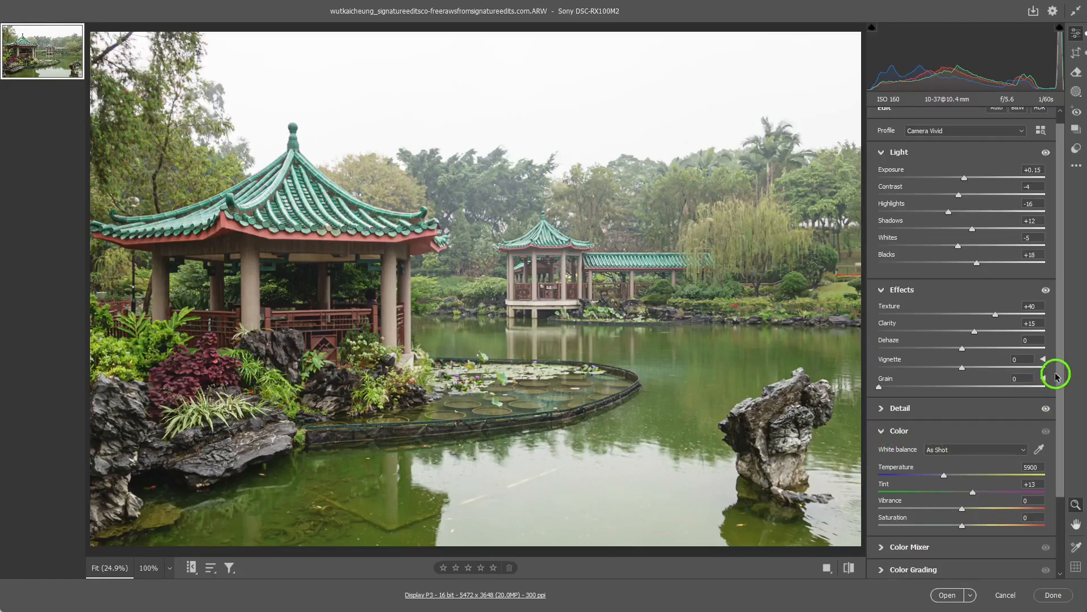
drag(1062, 373, 1060, 454)
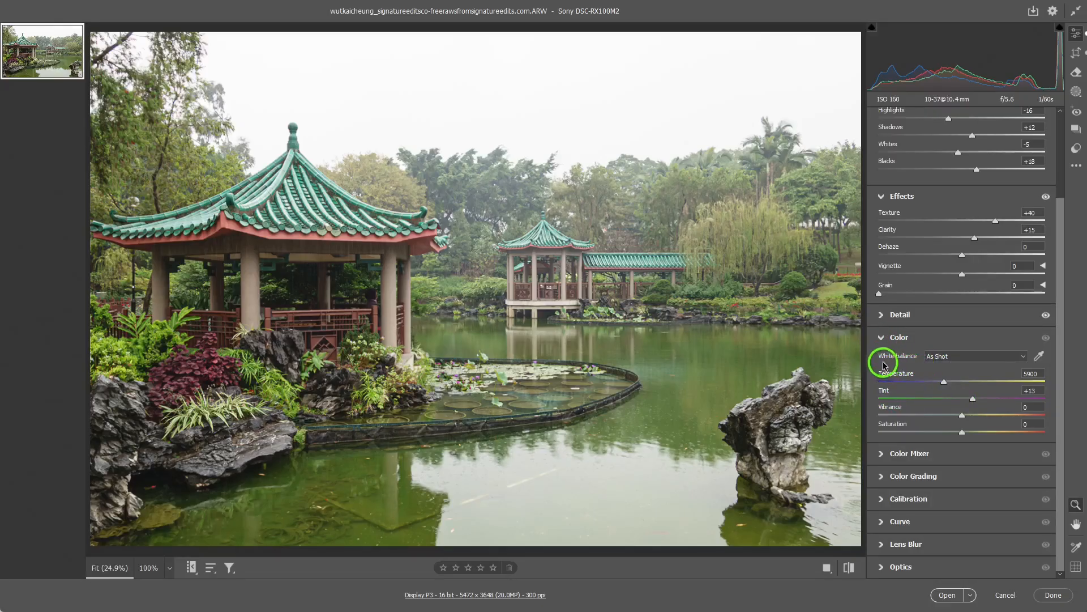
click(1023, 363)
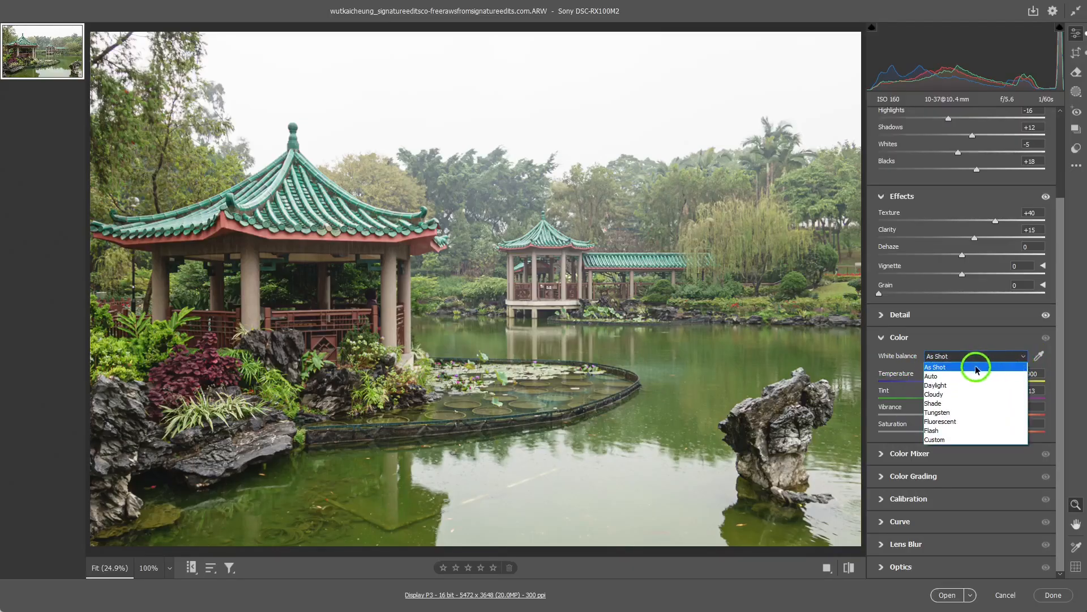
click(1040, 358)
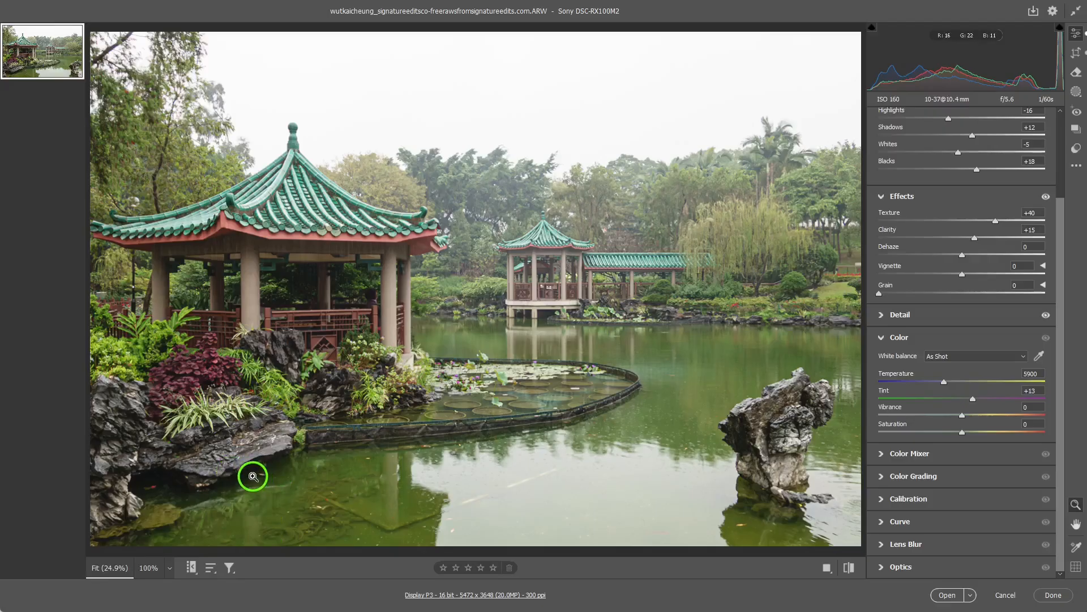
click(267, 451)
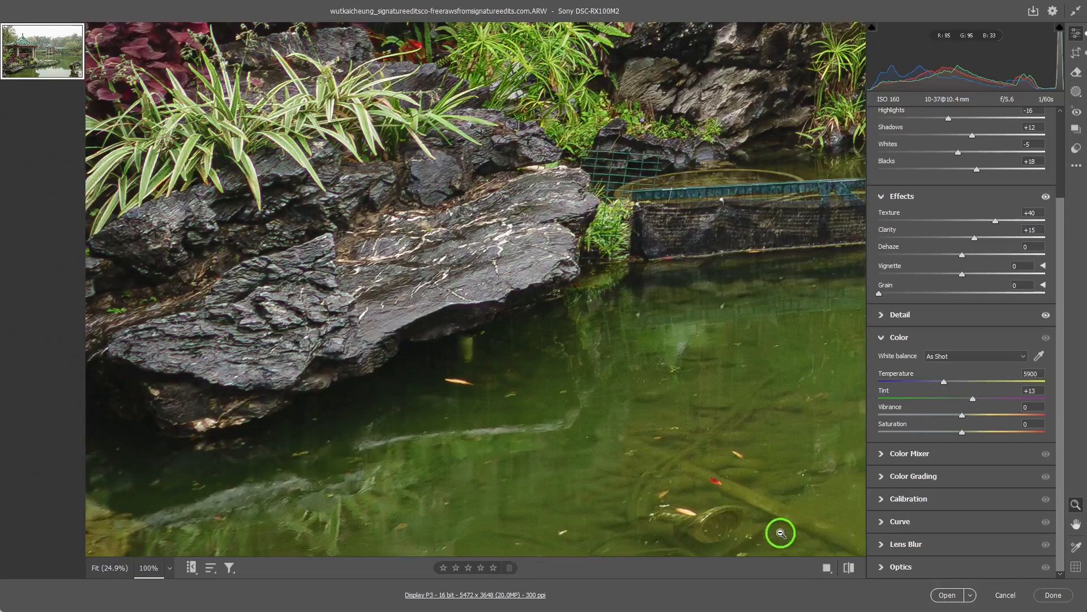
click(390, 306)
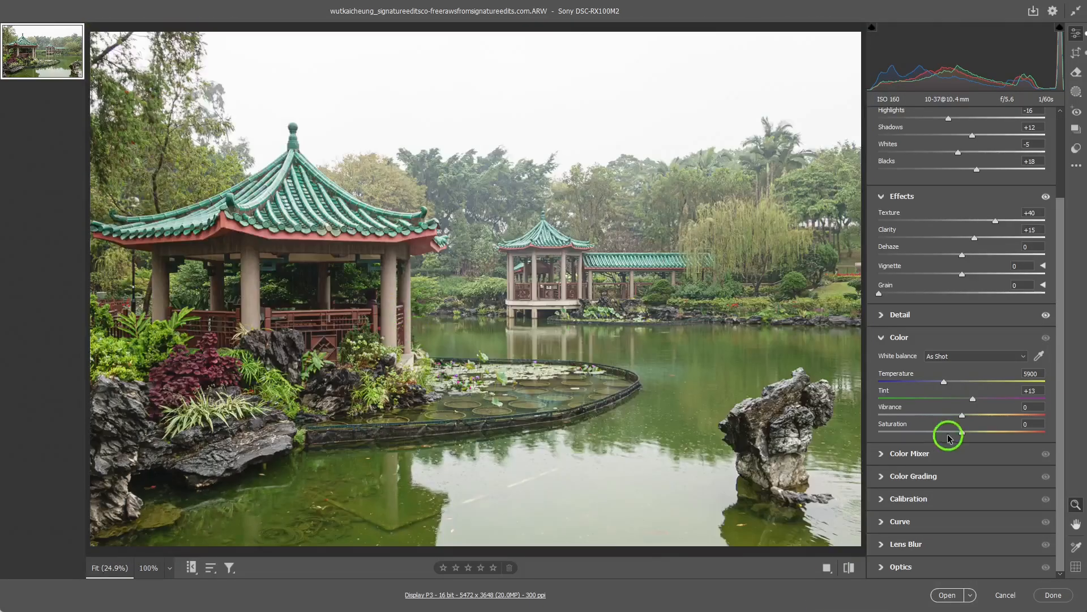
click(1038, 359)
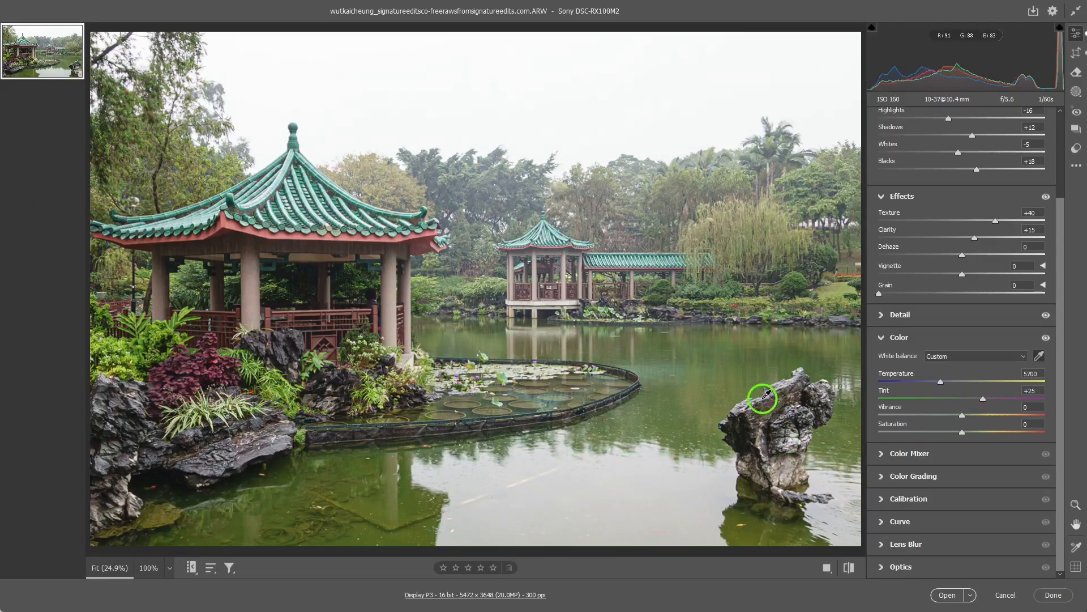
click(778, 424)
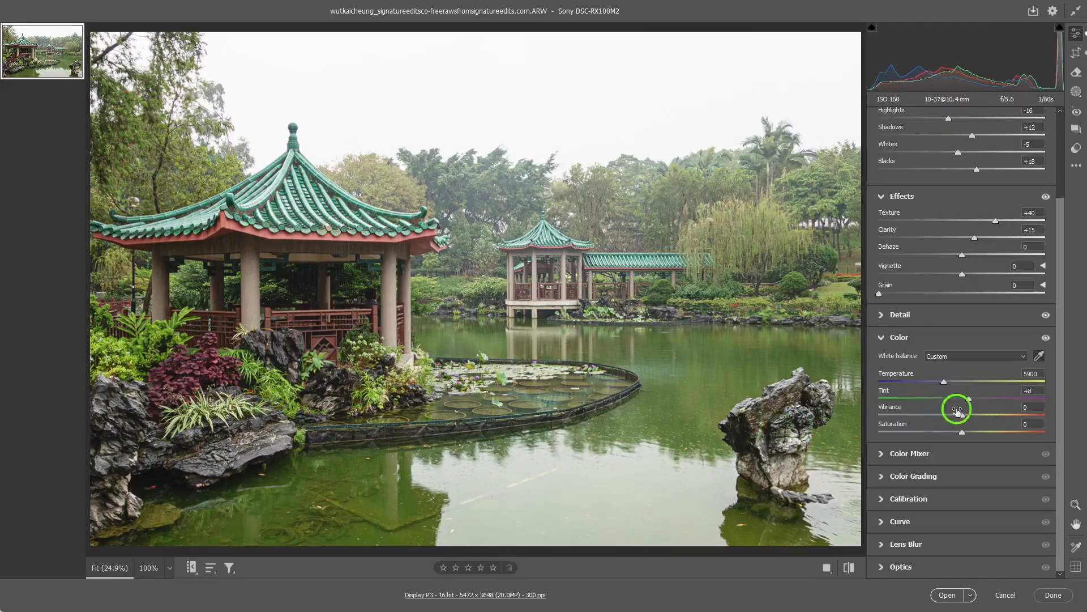
- Try the Auto white balance preset on the photo
click(1022, 359)
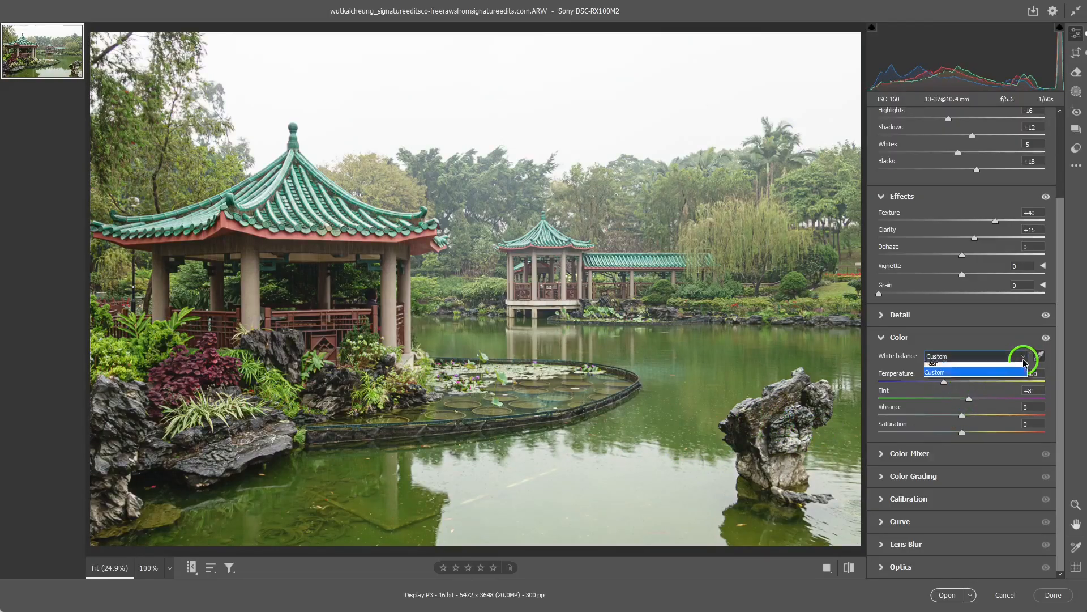
click(938, 378)
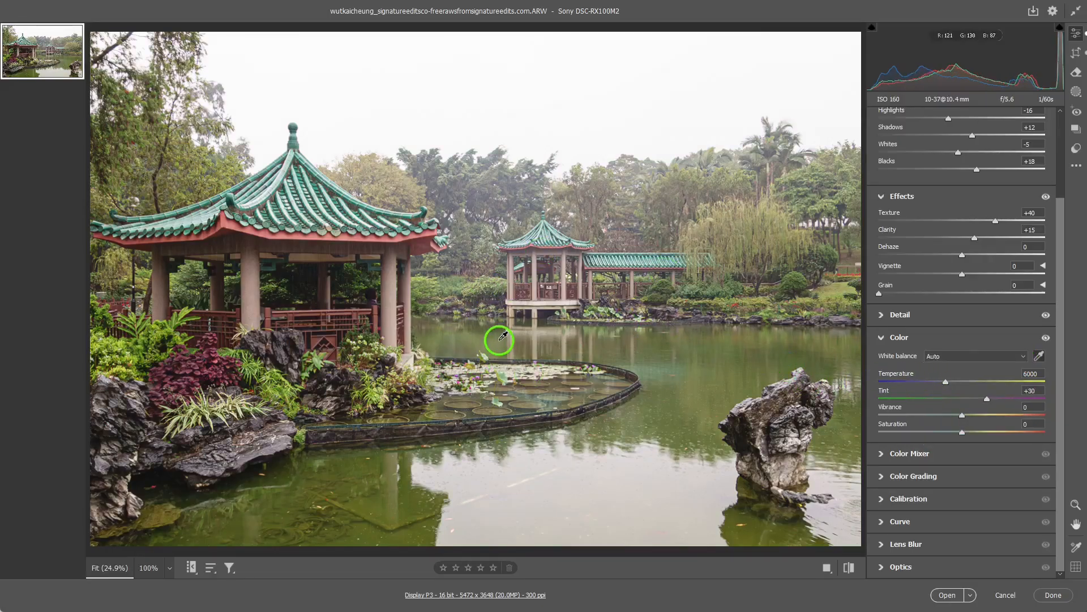
click(1039, 356)
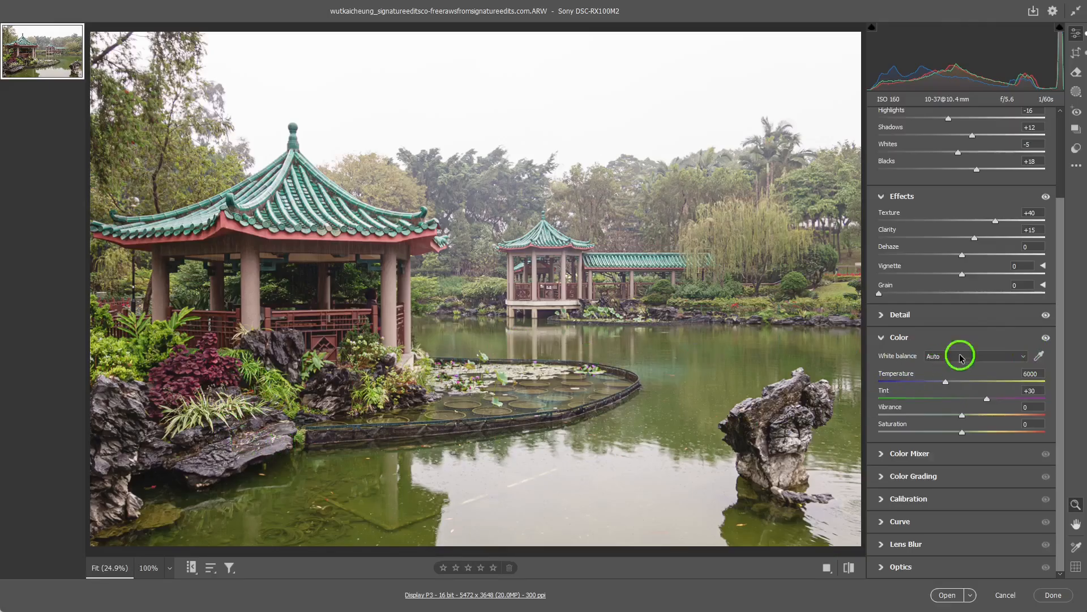
- Sample the white balance from the rock below the large pavilion, then set Temperature 6400, Tint +15, Vibrance +10 and Saturation -9
click(1039, 356)
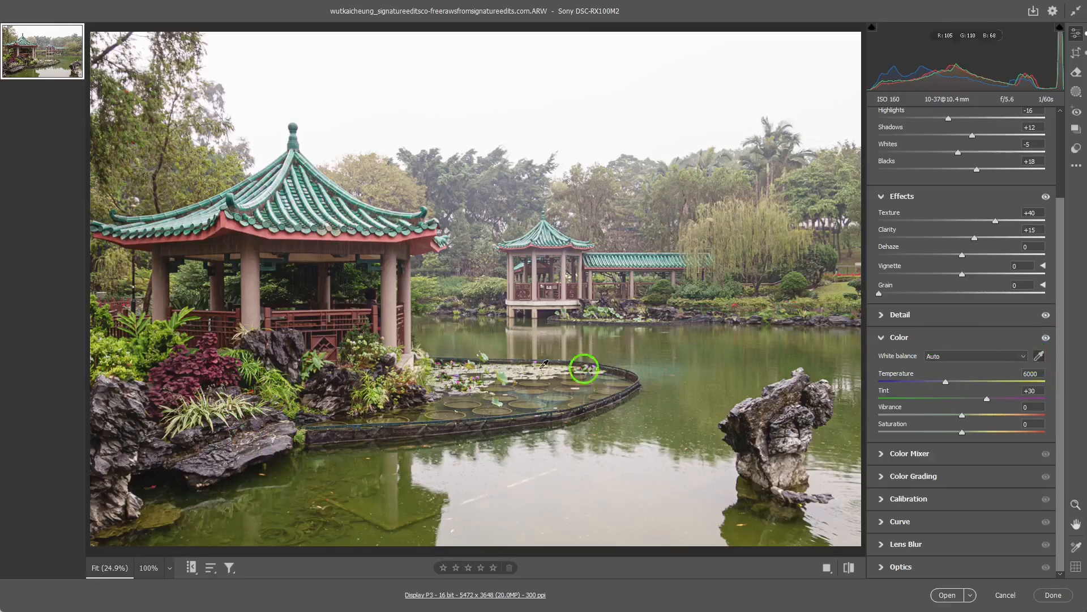
click(280, 430)
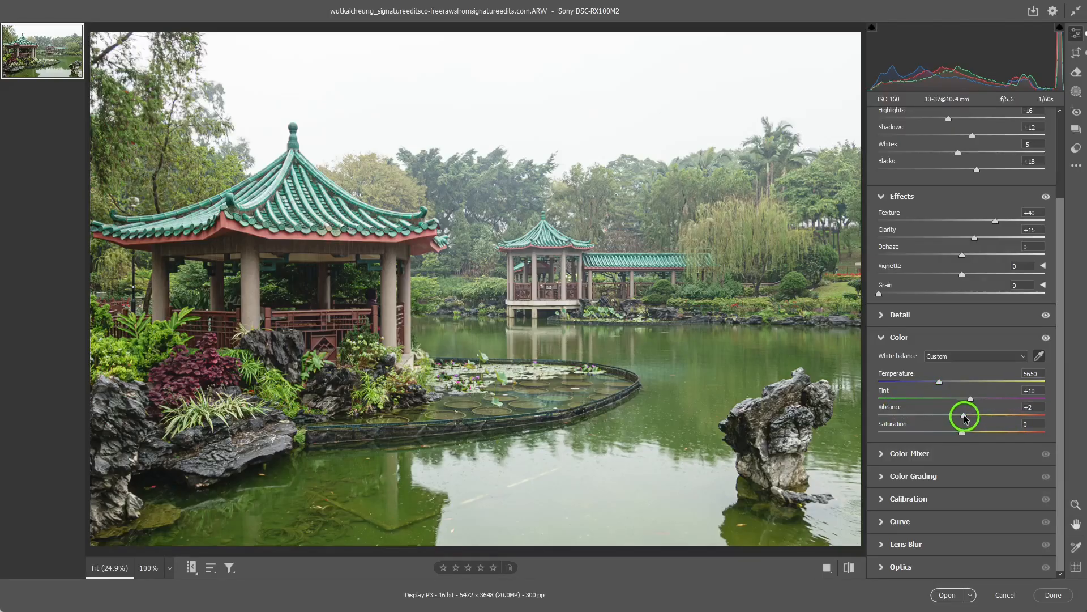
drag(971, 417, 973, 418)
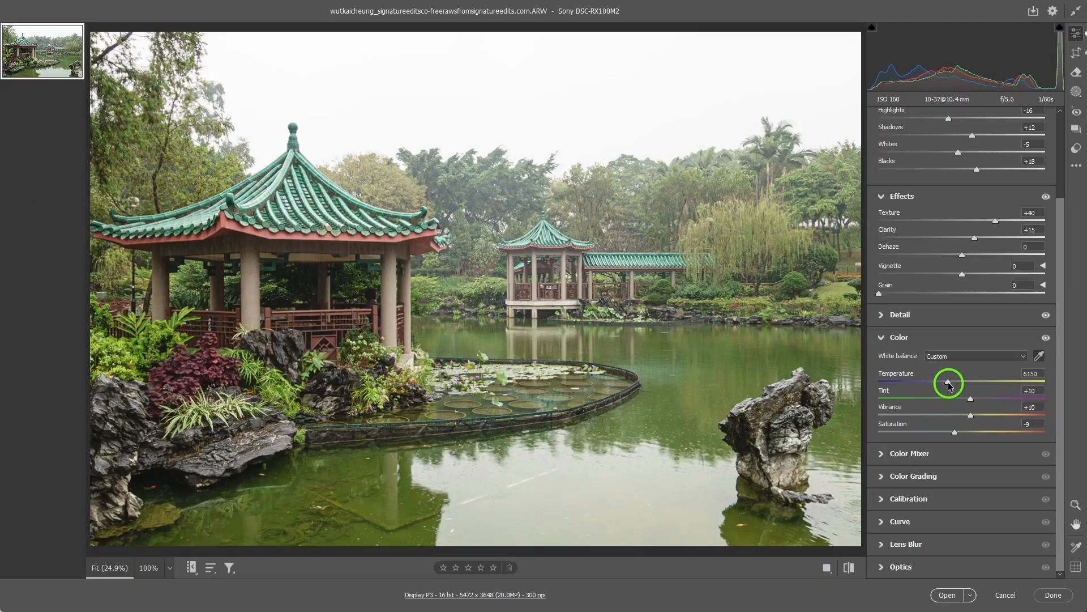
drag(949, 385, 952, 385)
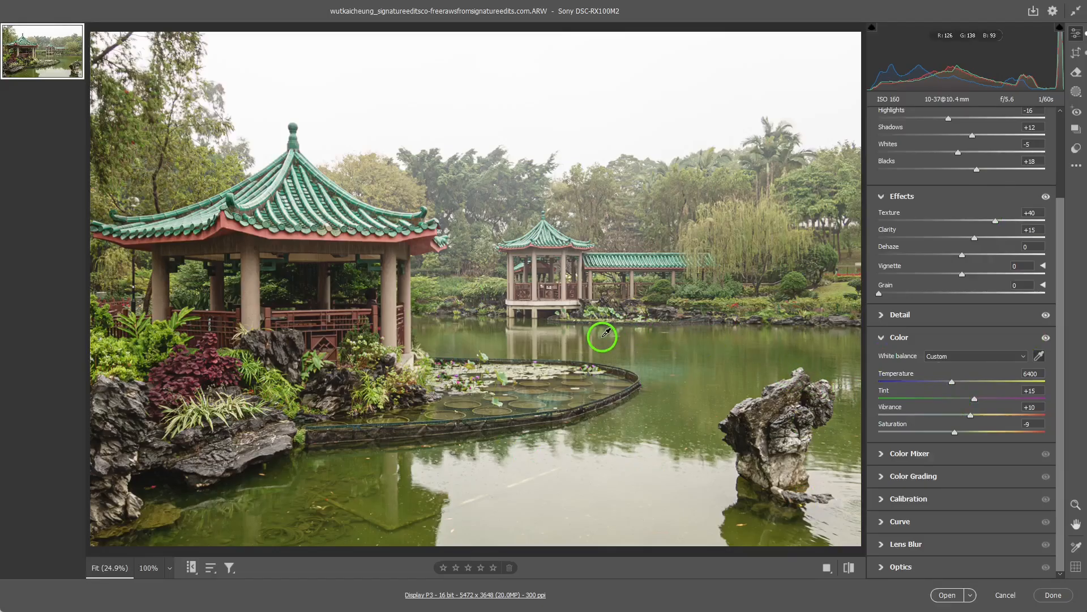
click(881, 340)
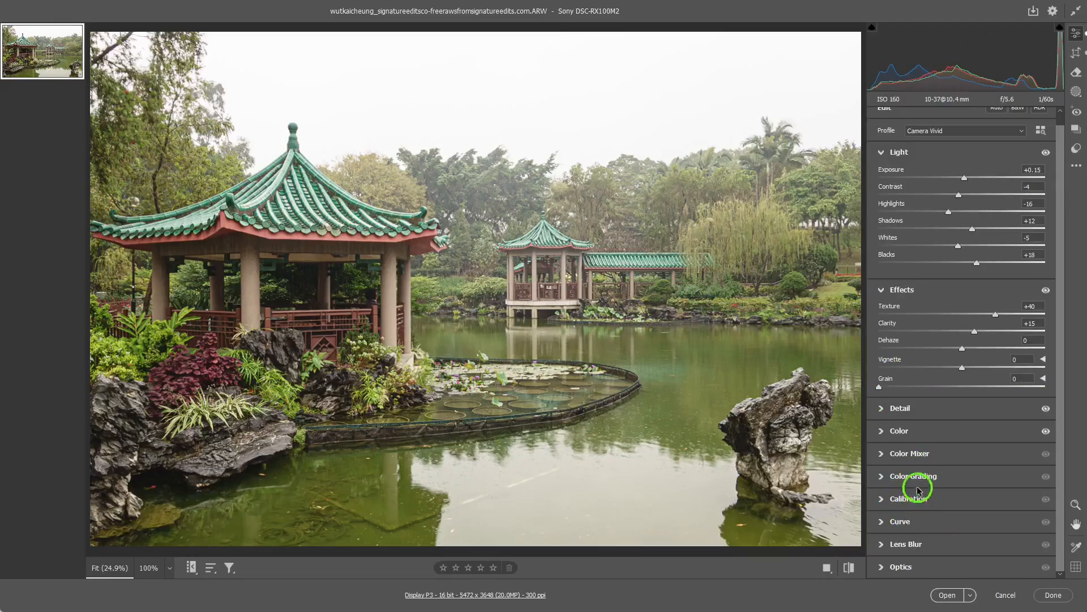
click(881, 524)
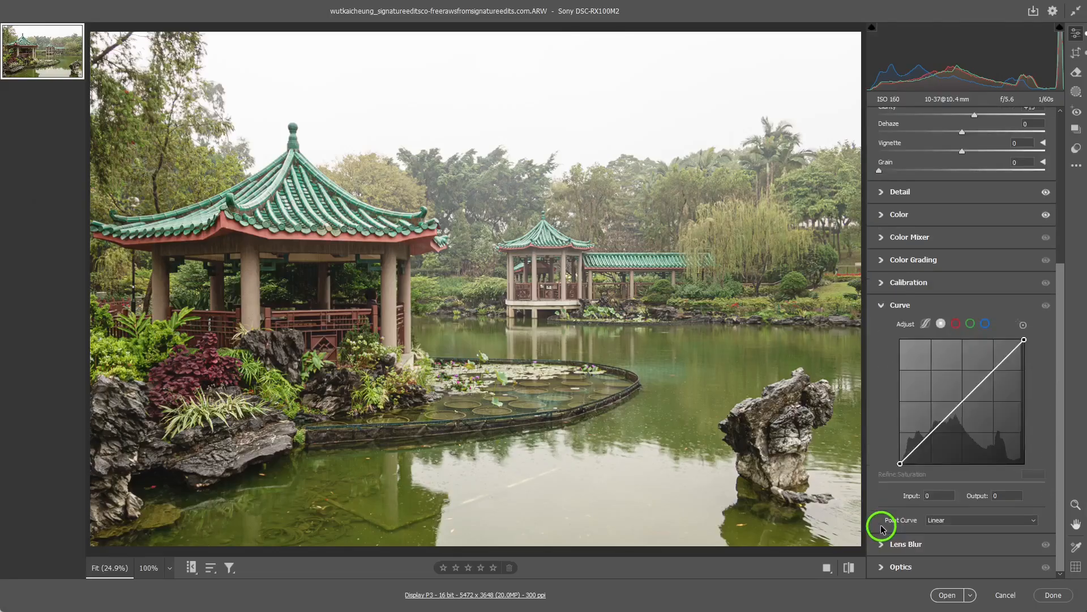
click(881, 306)
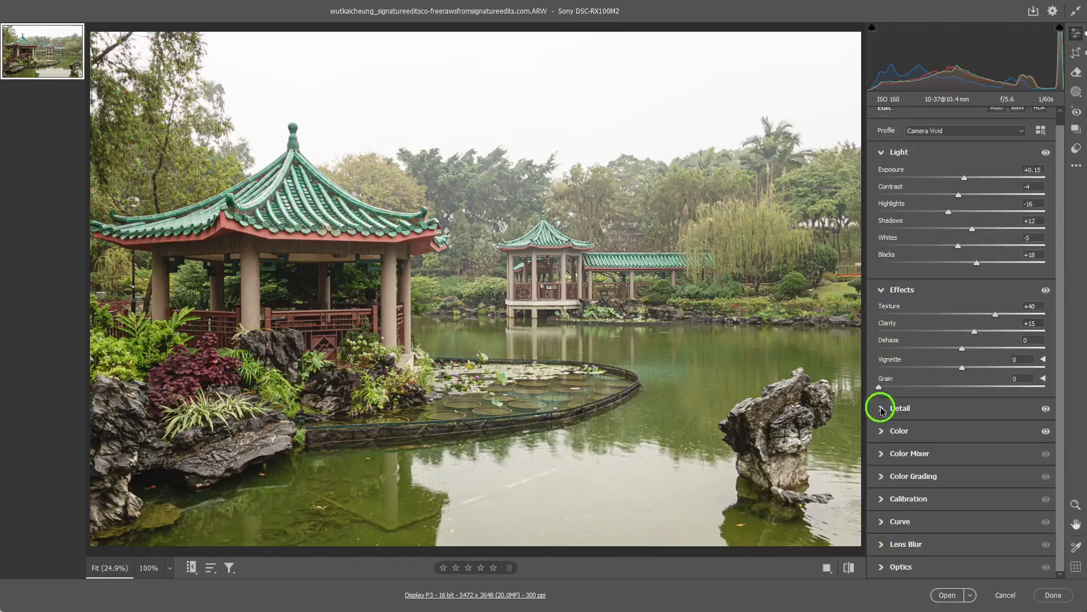
click(883, 478)
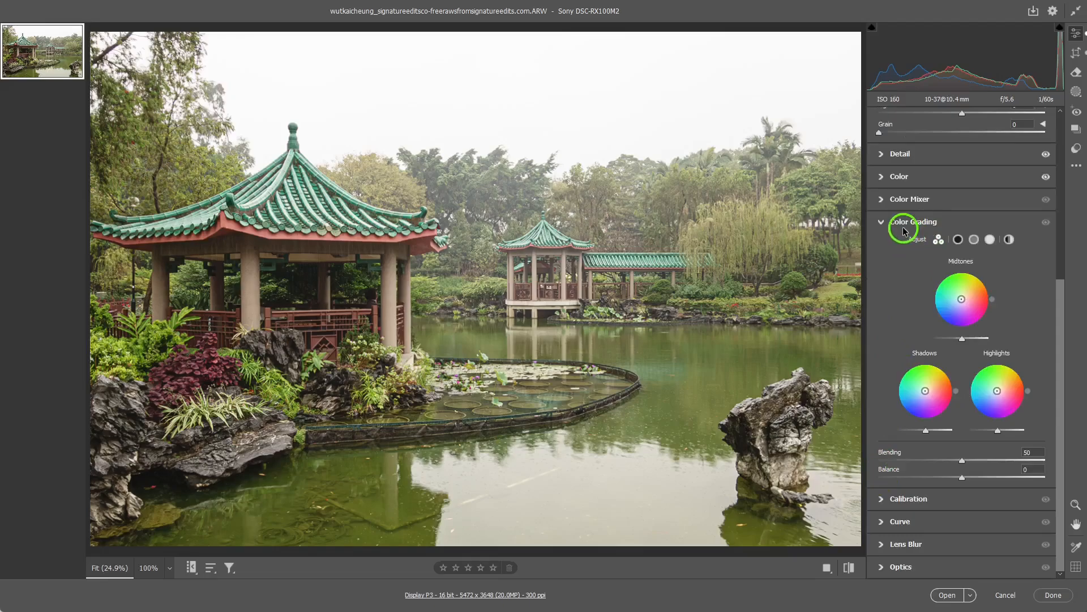
click(882, 224)
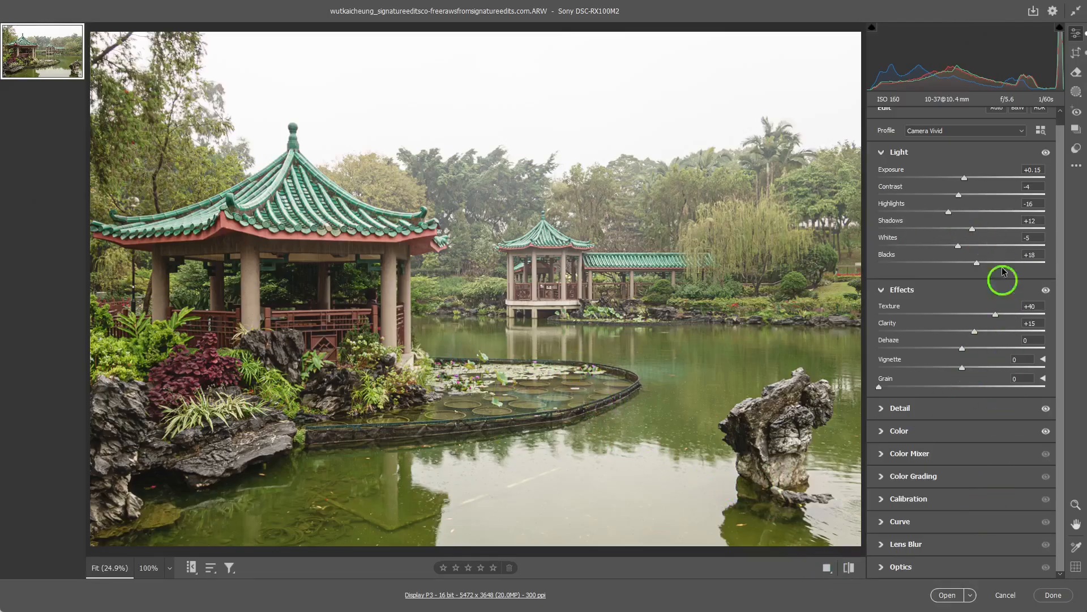
- Open the edited raw photo in Photoshop, enlarge its document window to fill the workspace and show the photo at 25%
click(947, 598)
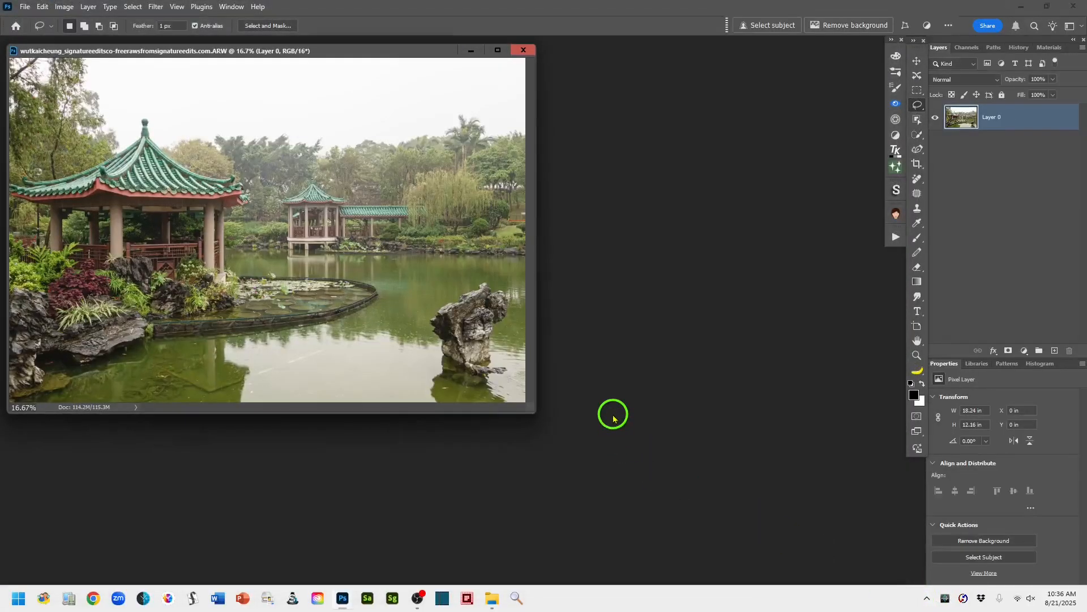
drag(333, 51, 389, 53)
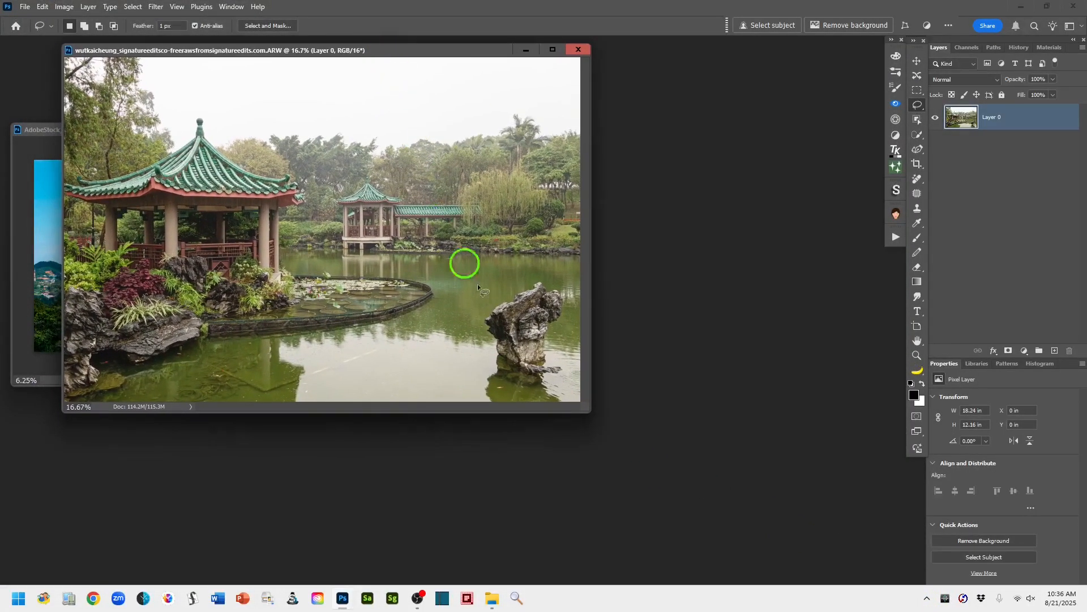
drag(591, 412, 866, 576)
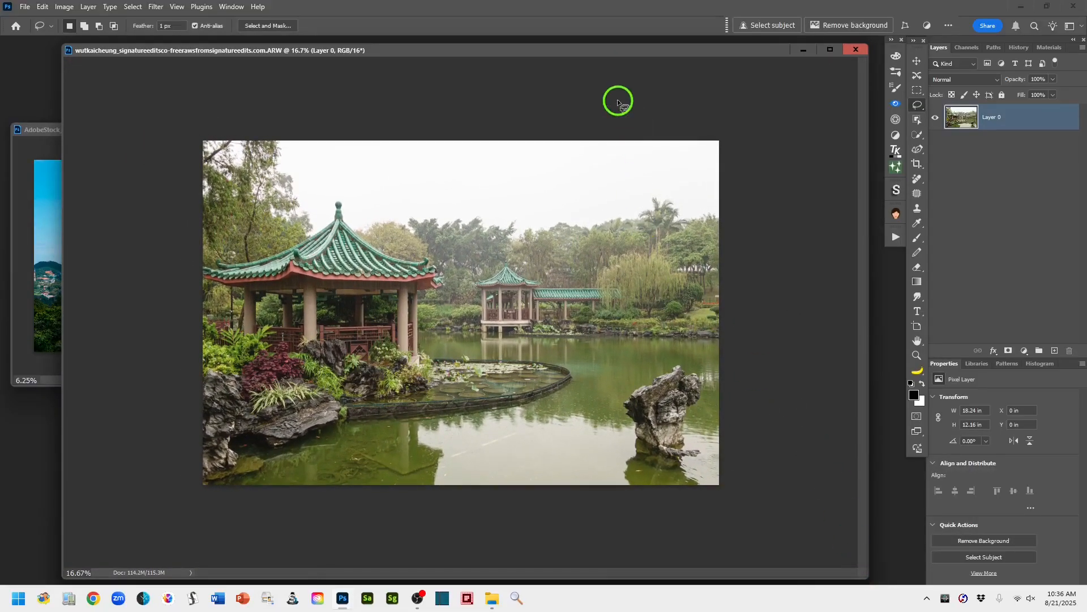
drag(617, 54, 614, 48)
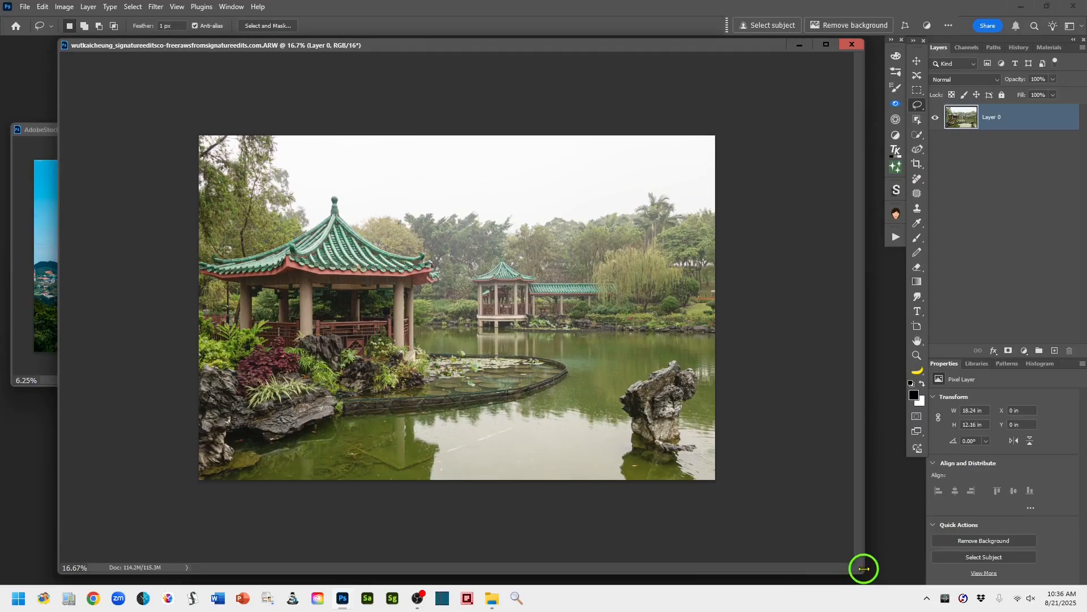
drag(842, 573, 842, 581)
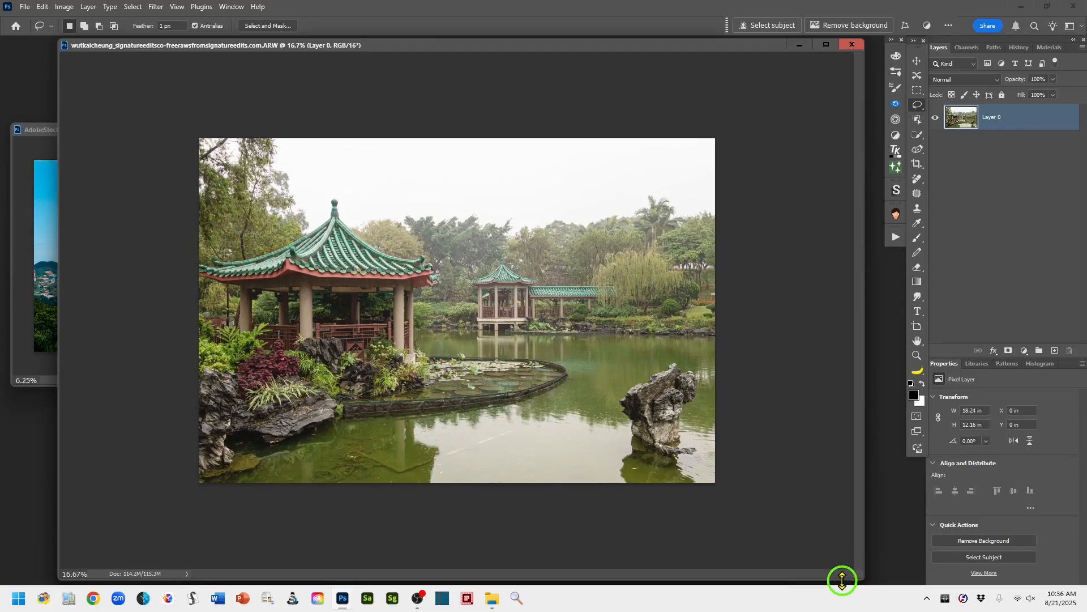
key(ctrl+plus)
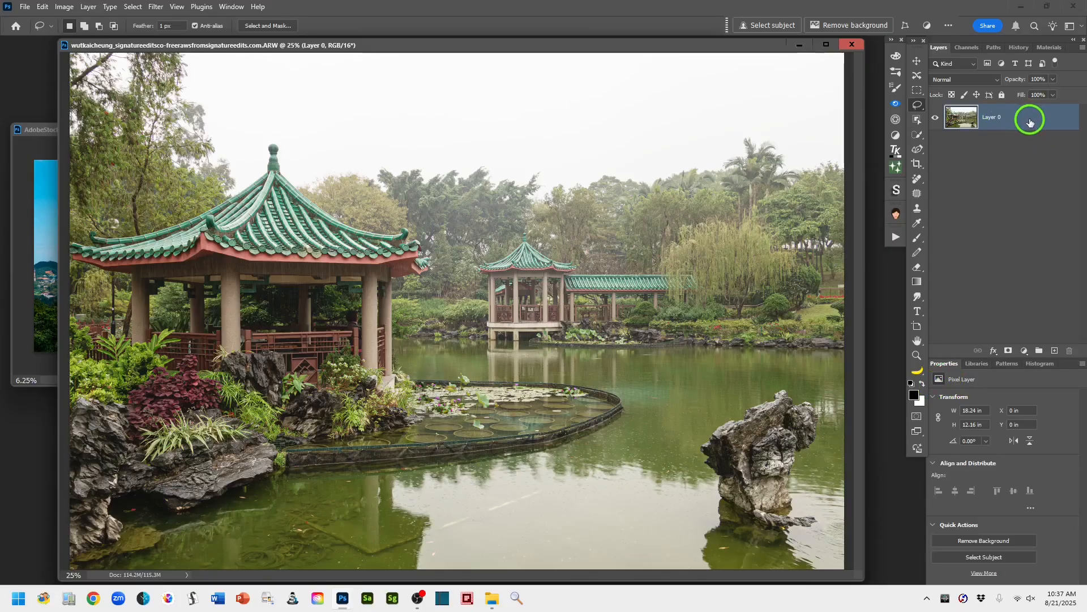
- Duplicate the photo layer and add a new empty layer above the copy
drag(1031, 122, 1057, 351)
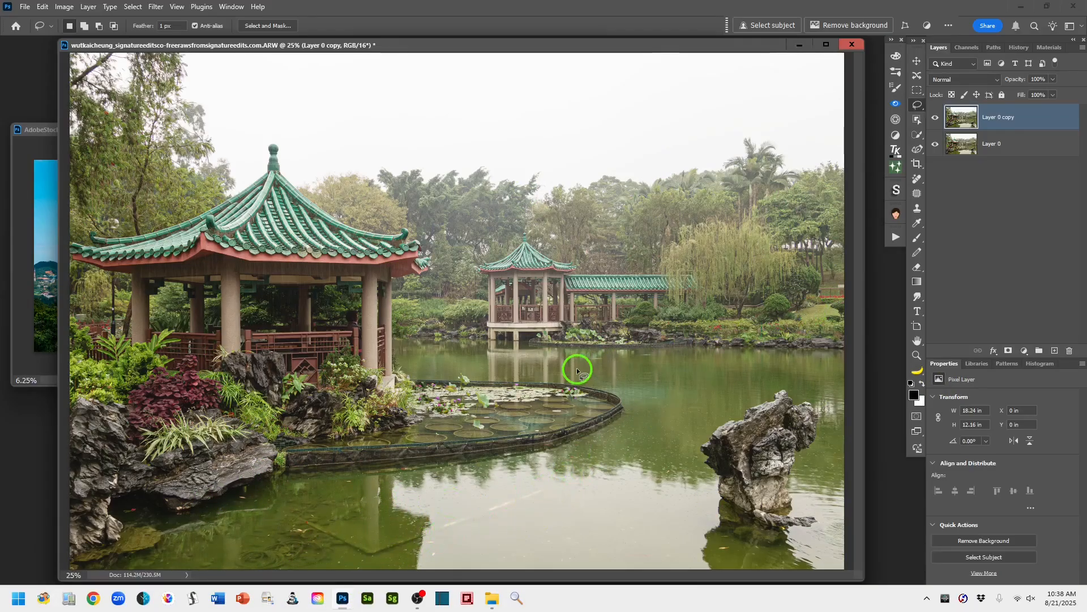
click(1054, 351)
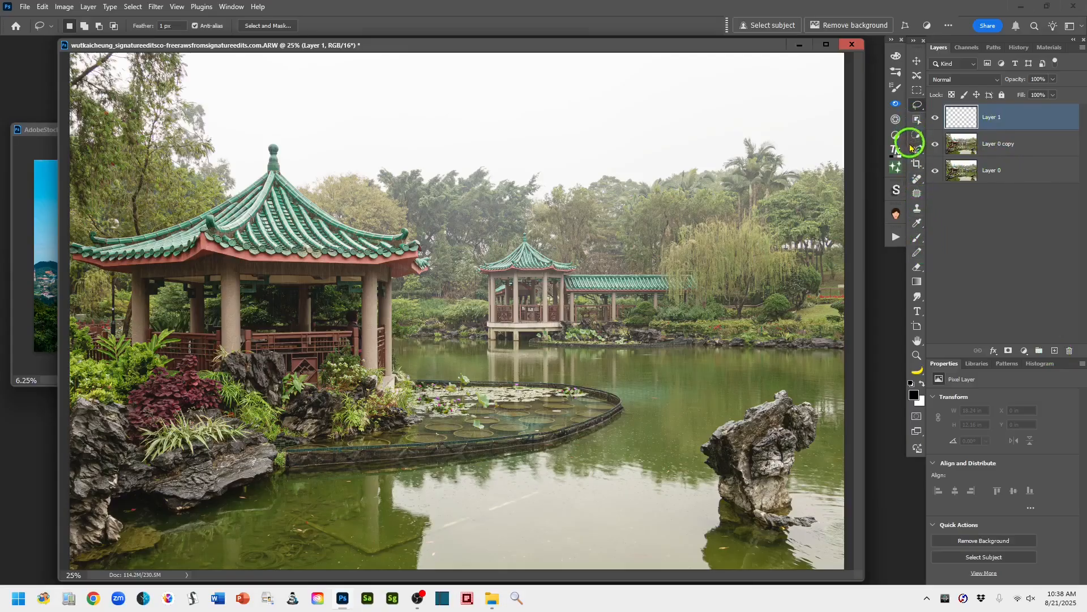
- With the Remove tool, paint out the submerged angular outline and the pale streak across the foreground water on the empty layer
click(918, 179)
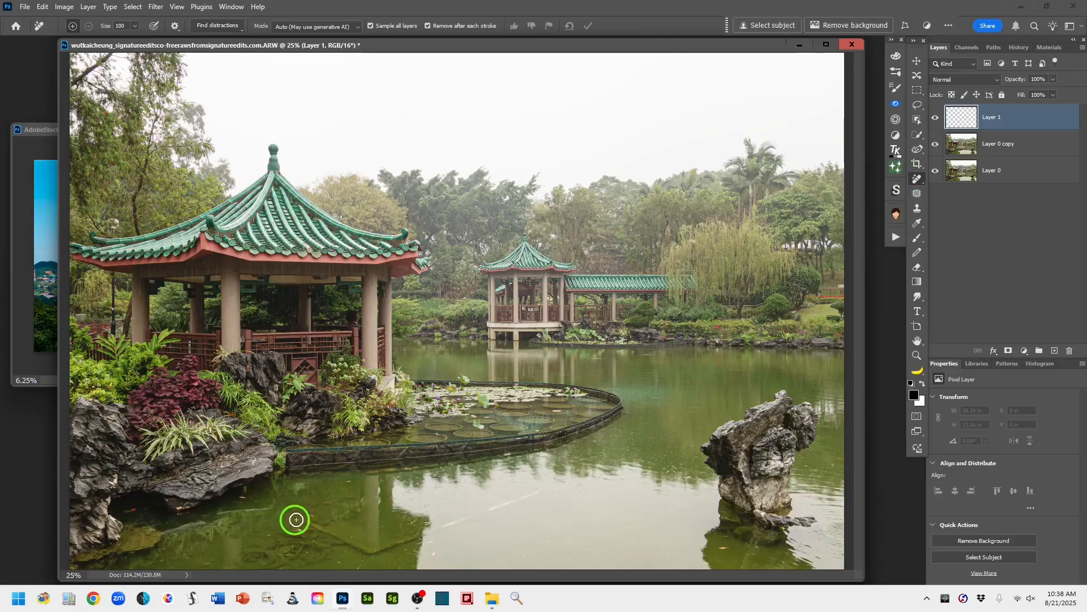
drag(289, 513, 372, 550)
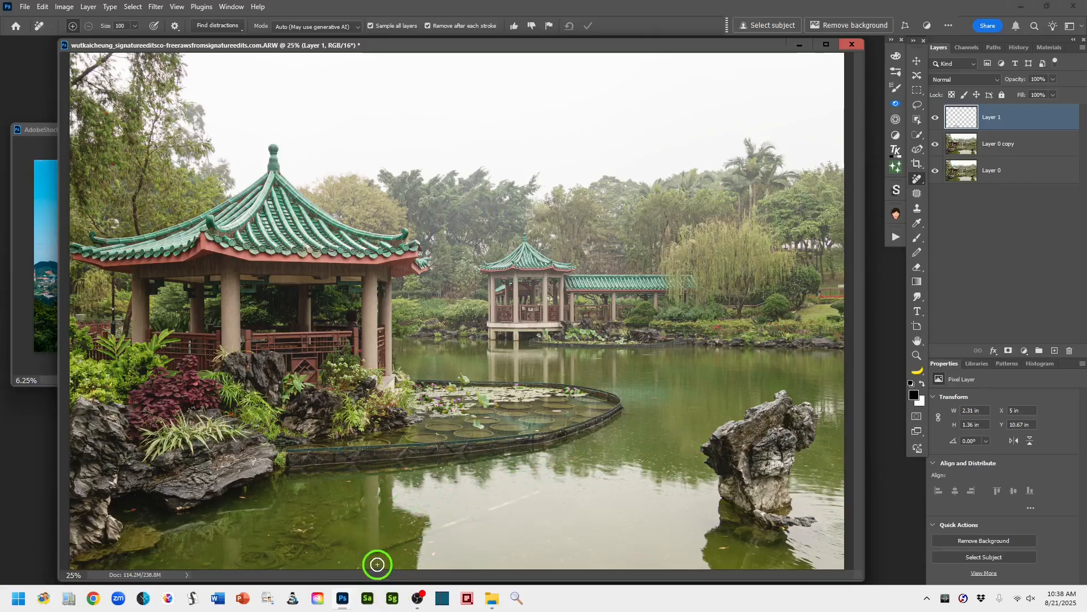
drag(369, 553, 420, 536)
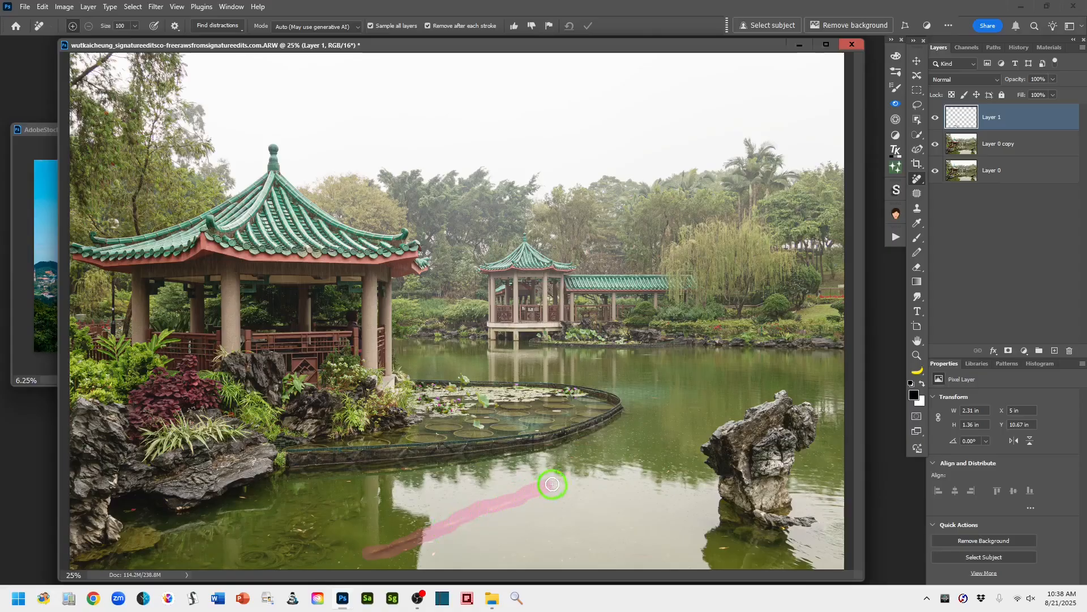
drag(580, 477, 586, 477)
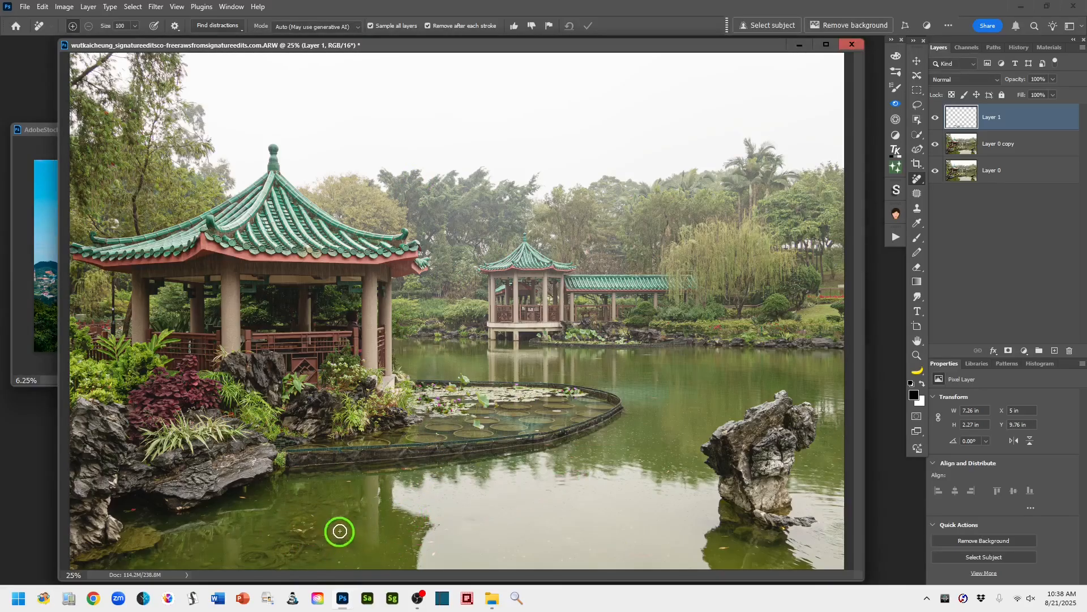
- Clean the remaining submerged debris and small specks from the foreground water, from the shore rocks across to the standing rock
mouse_move(325, 516)
mouse_down()
mouse_move(278, 528)
mouse_move(278, 543)
mouse_move(244, 559)
mouse_move(276, 567)
mouse_move(275, 558)
mouse_move(306, 557)
mouse_move(333, 542)
mouse_move(304, 534)
mouse_move(317, 530)
mouse_move(270, 558)
mouse_move(343, 550)
mouse_move(295, 522)
mouse_move(239, 569)
mouse_move(340, 551)
mouse_up()
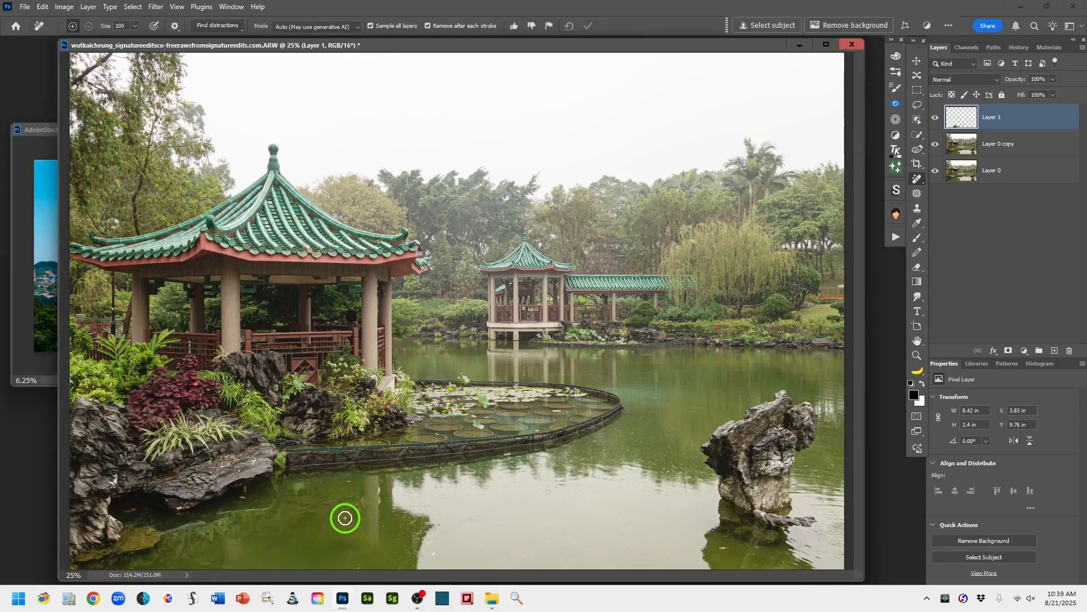
mouse_move(342, 515)
mouse_down()
mouse_move(349, 498)
mouse_move(333, 498)
mouse_move(340, 518)
mouse_move(359, 502)
mouse_move(295, 485)
mouse_move(293, 497)
mouse_move(308, 493)
mouse_move(294, 512)
mouse_move(325, 502)
mouse_up()
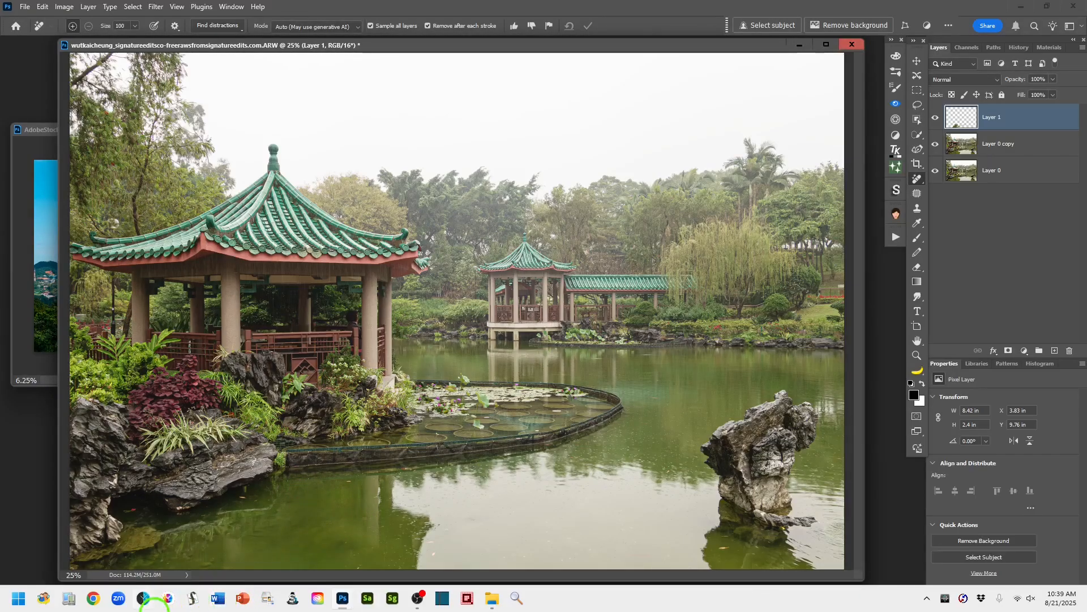
mouse_move(215, 558)
mouse_down()
mouse_move(175, 563)
mouse_move(215, 560)
mouse_up()
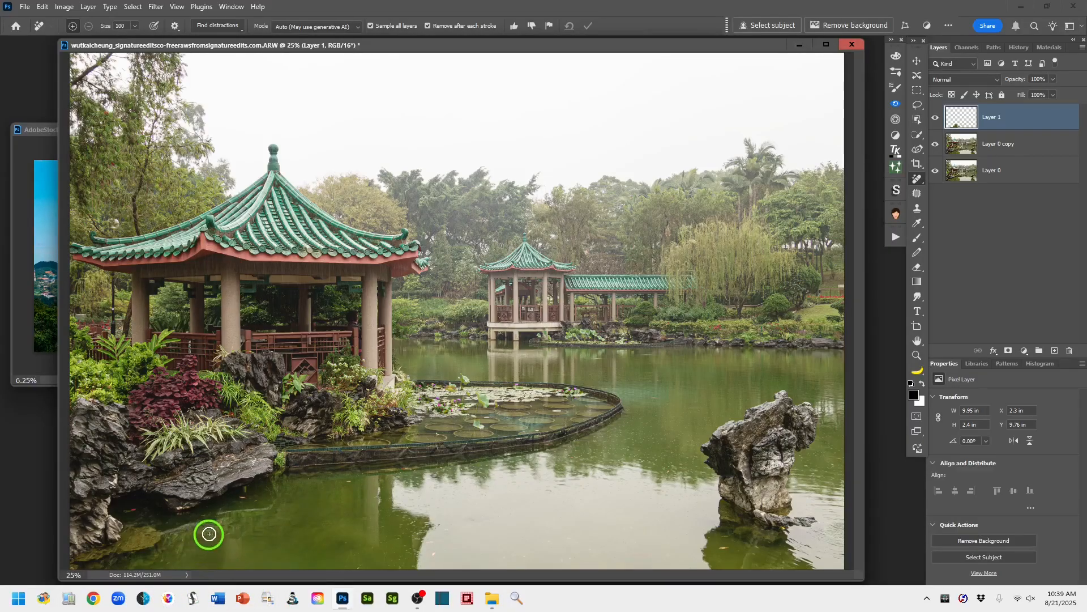
click(346, 482)
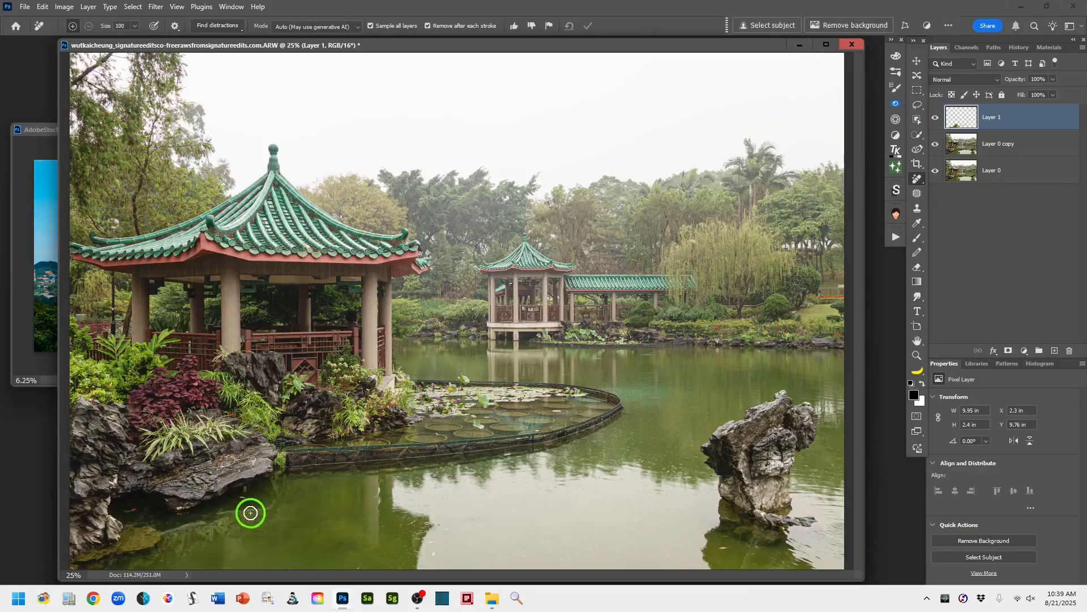
click(242, 496)
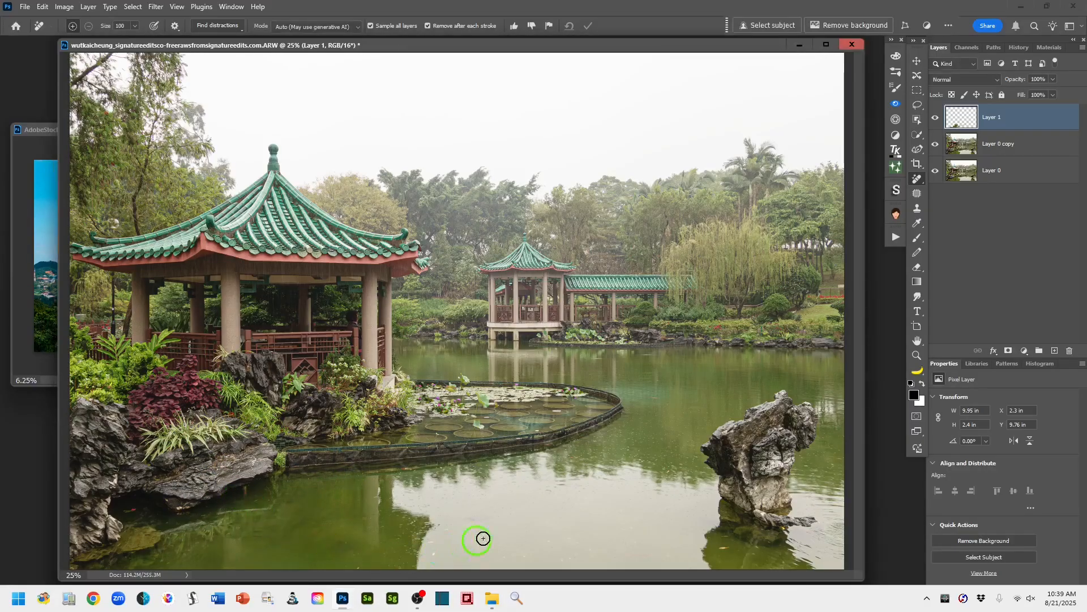
click(722, 550)
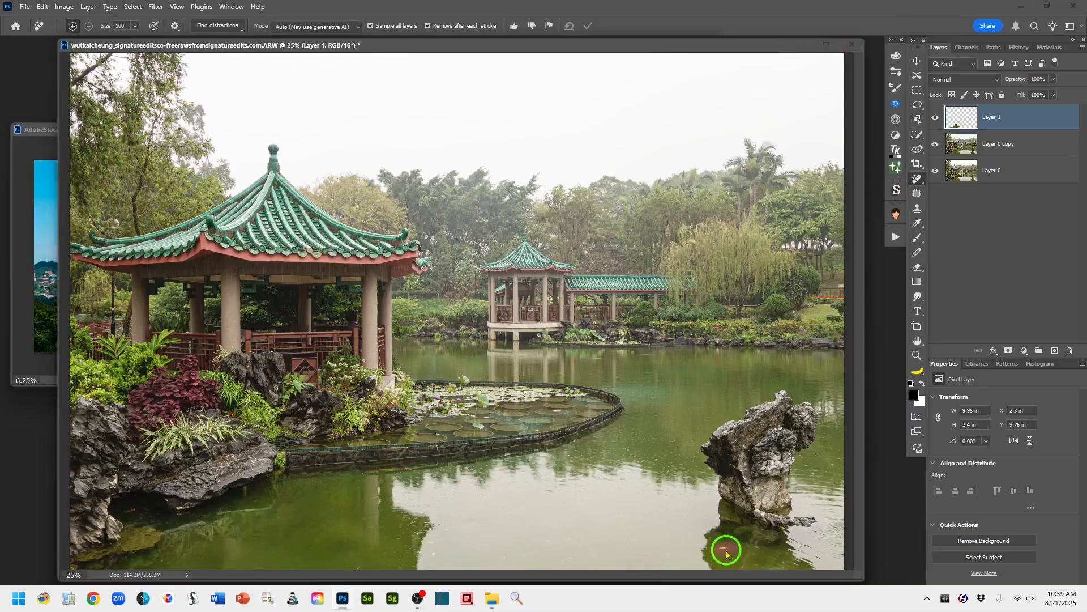
click(670, 470)
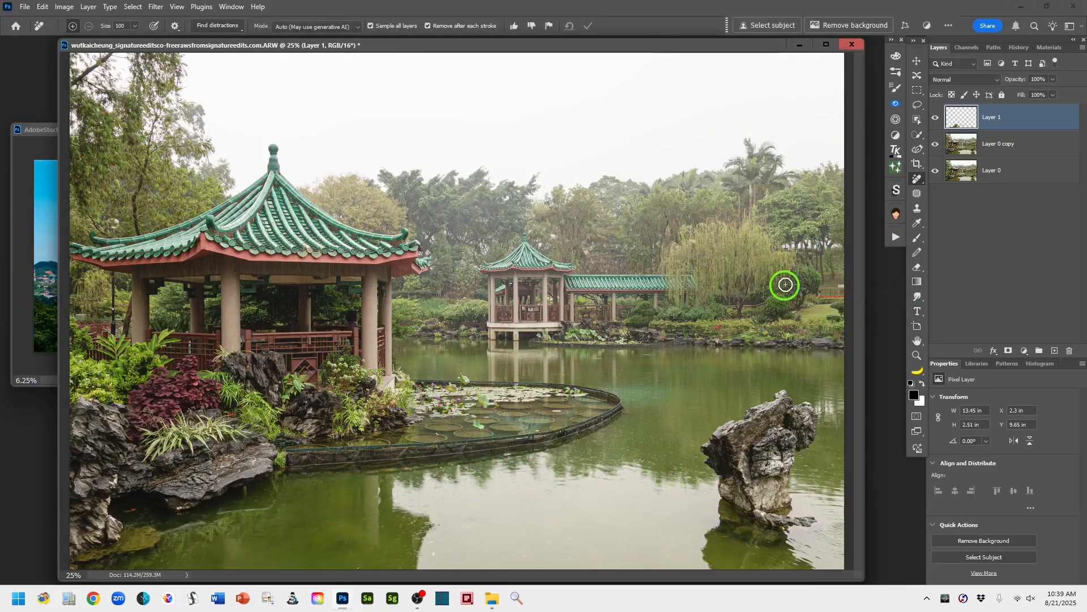
- Remove the small distractions along the far bank and in its trees, and rename the retouching layer as Foregrnd Distracts. Remove
click(842, 288)
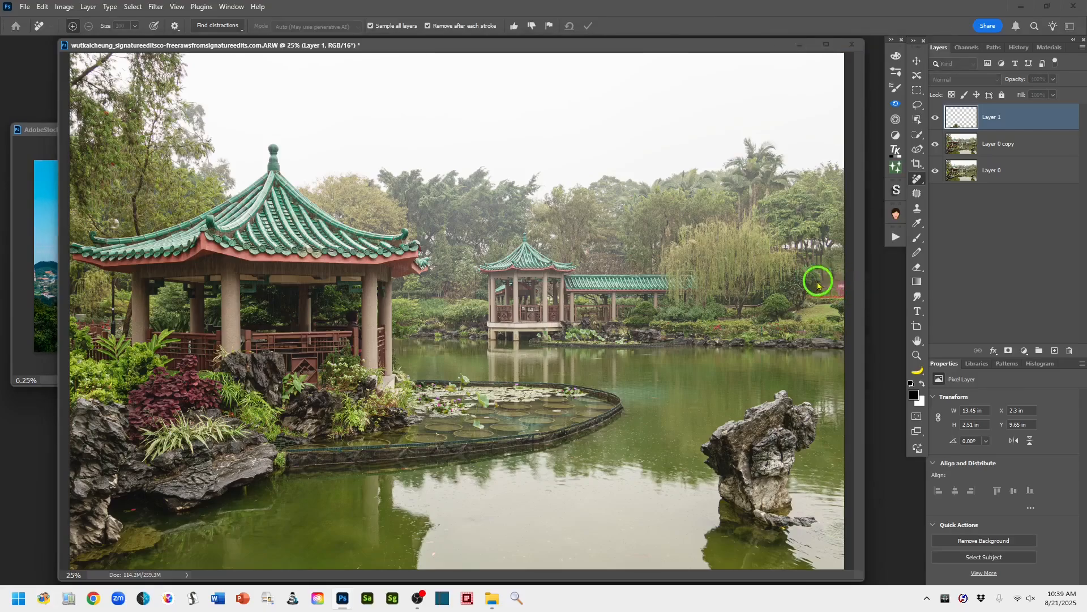
drag(785, 246, 838, 245)
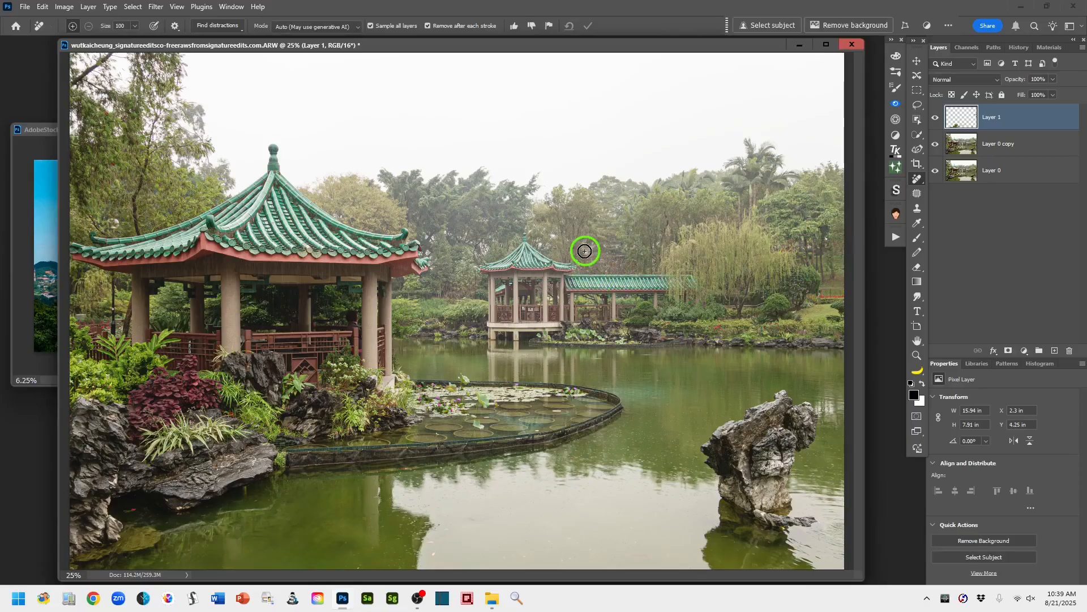
click(551, 239)
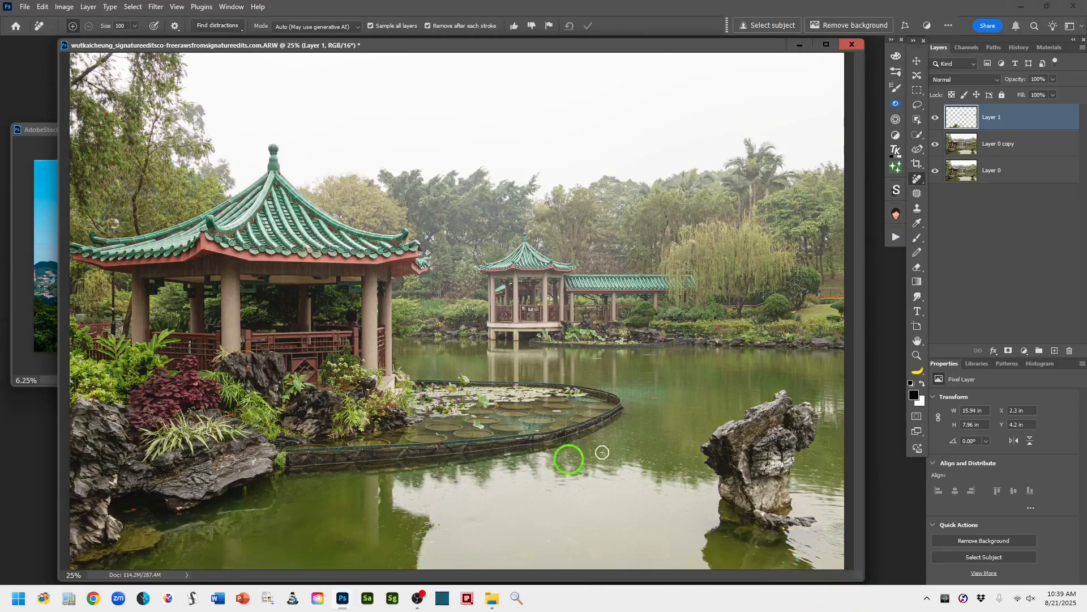
double_click(992, 117)
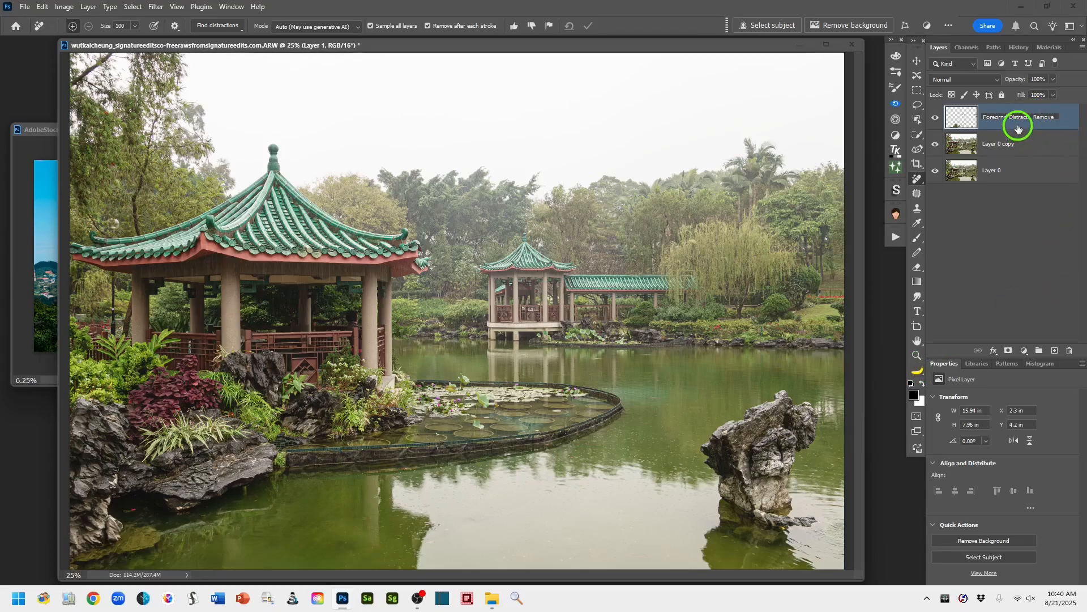
key(Return)
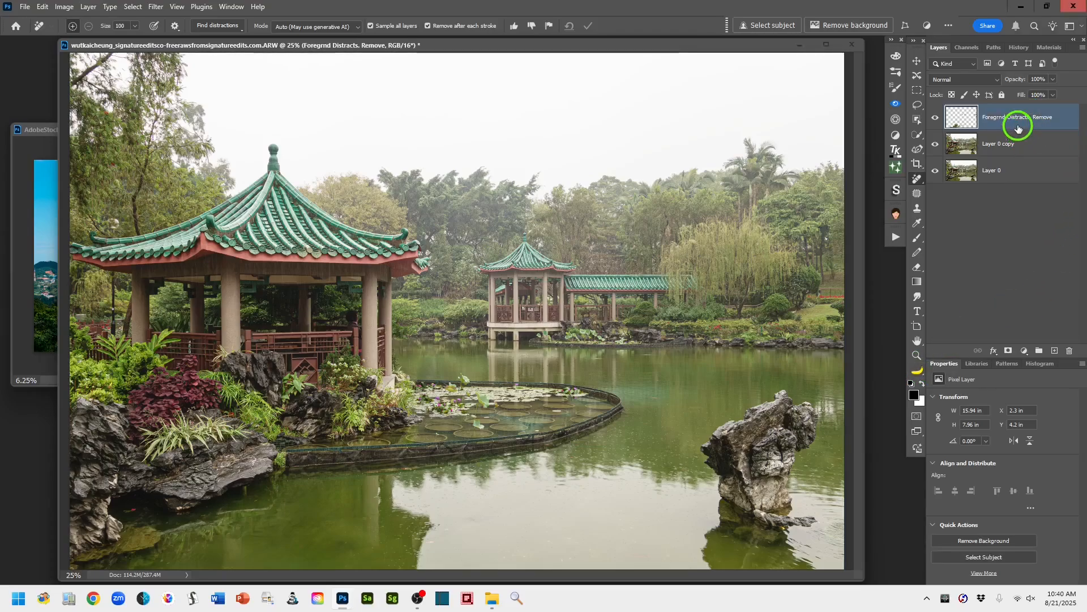
- Remove the standing rock and its reflection from the water on a new layer named Remove Rock
click(1054, 350)
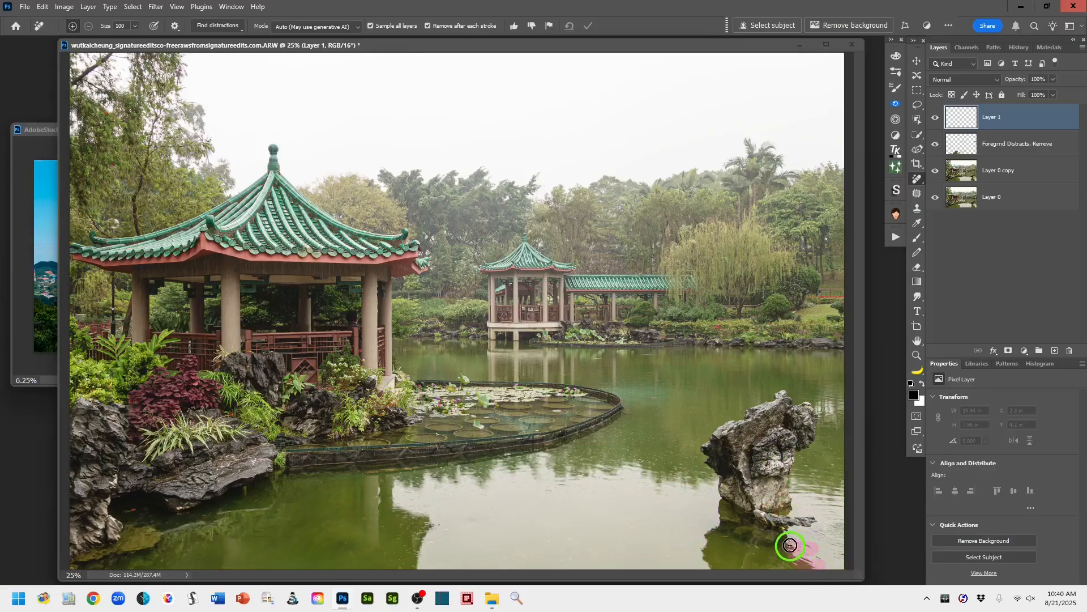
mouse_move(796, 526)
mouse_down()
mouse_move(817, 519)
mouse_move(796, 517)
mouse_move(788, 476)
mouse_move(817, 431)
mouse_move(810, 405)
mouse_move(775, 394)
mouse_move(697, 444)
mouse_move(721, 520)
mouse_move(702, 538)
mouse_move(704, 566)
mouse_move(815, 569)
mouse_up()
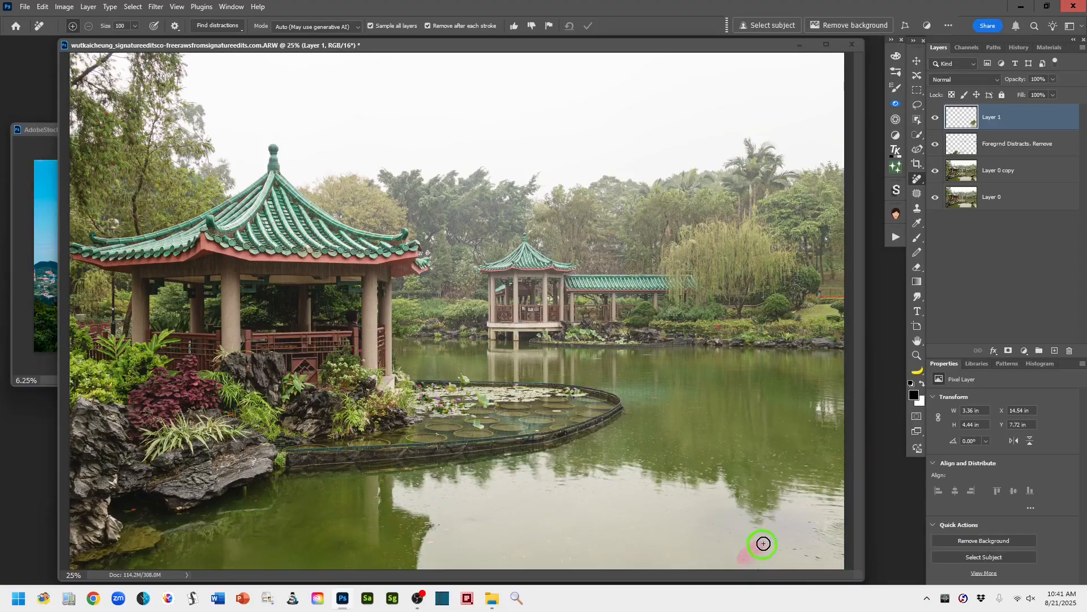
drag(791, 548, 793, 550)
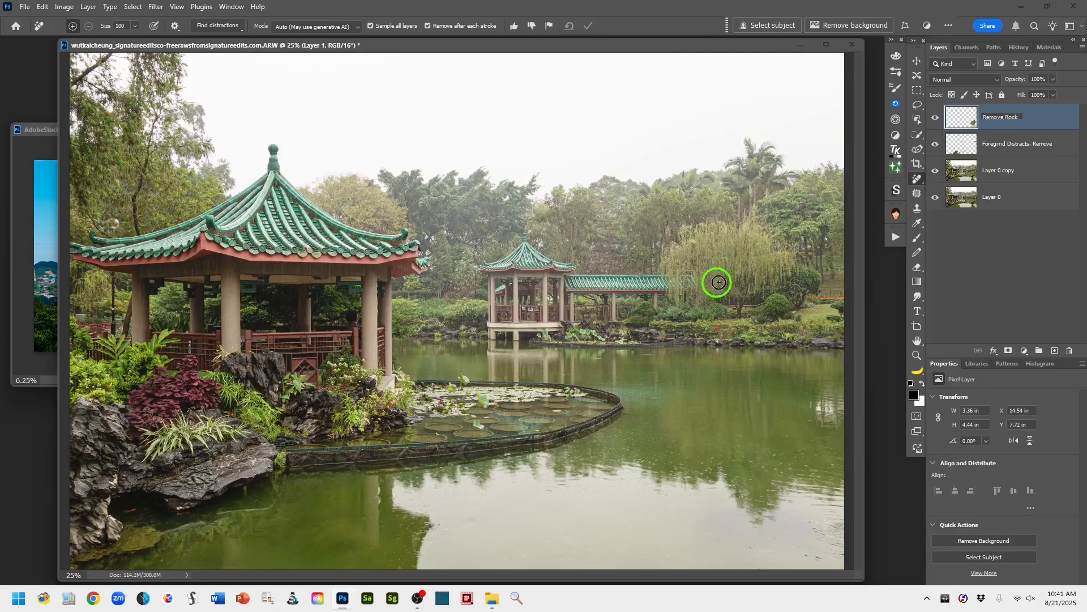
click(1054, 126)
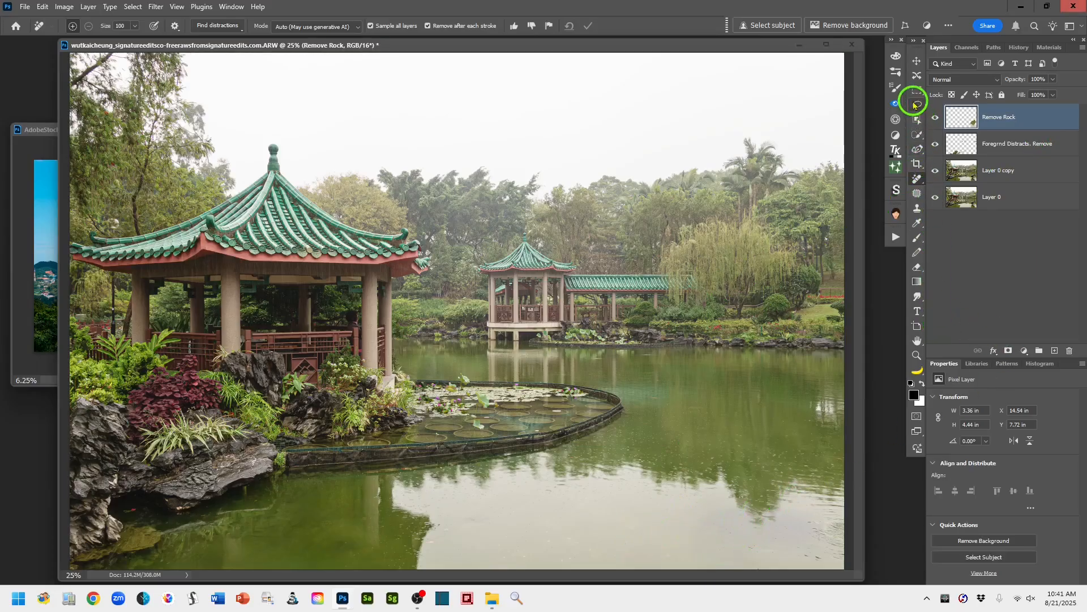
- Stamp all visible layers onto a new layer above Remove Rock and name it stamp layer
click(918, 105)
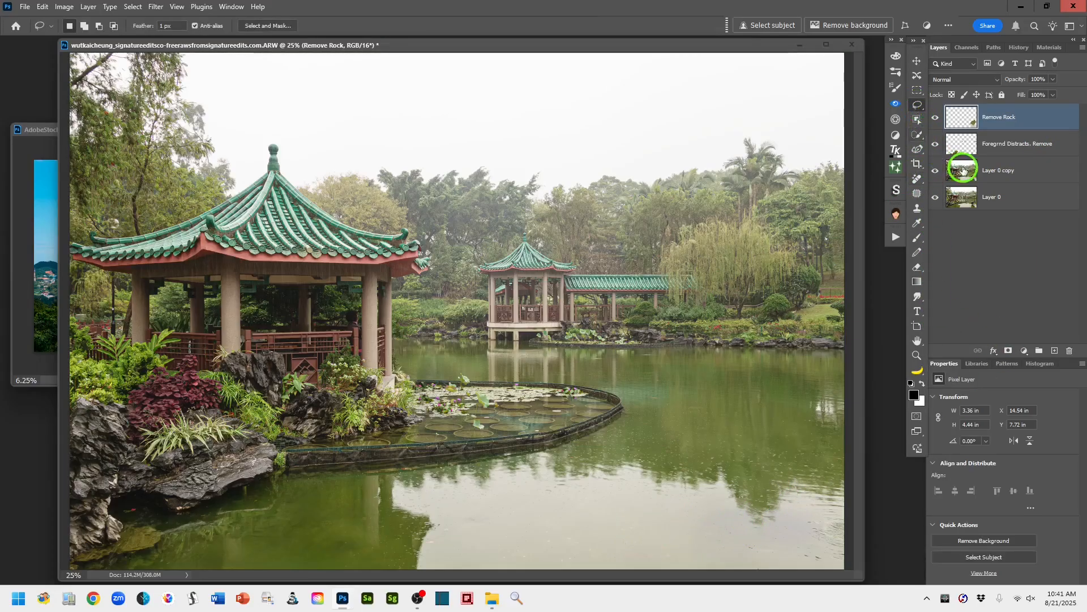
click(1054, 352)
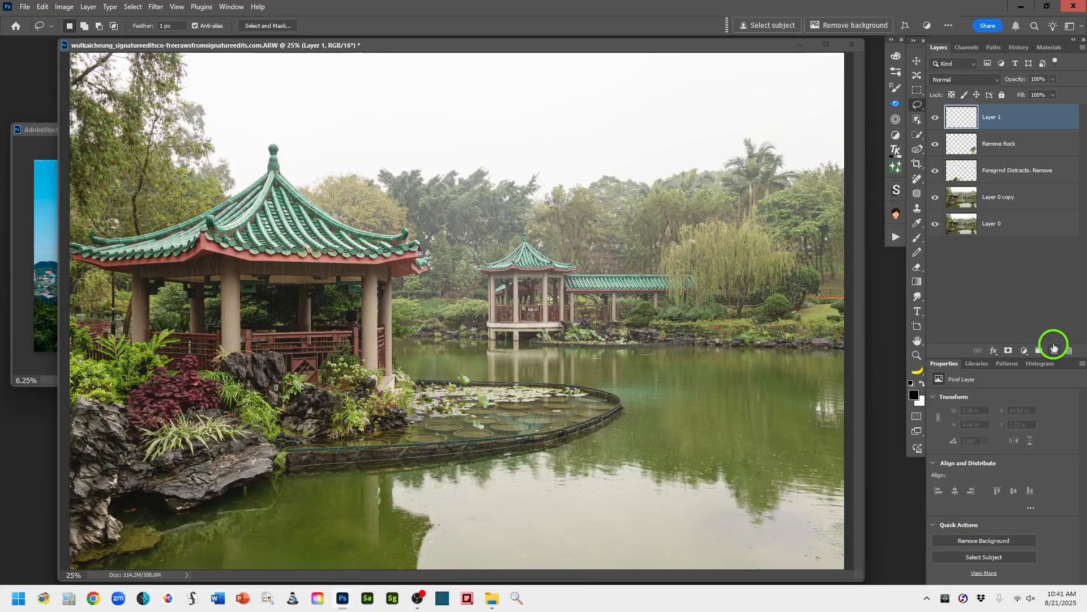
key(ctrl+shift+alt+e)
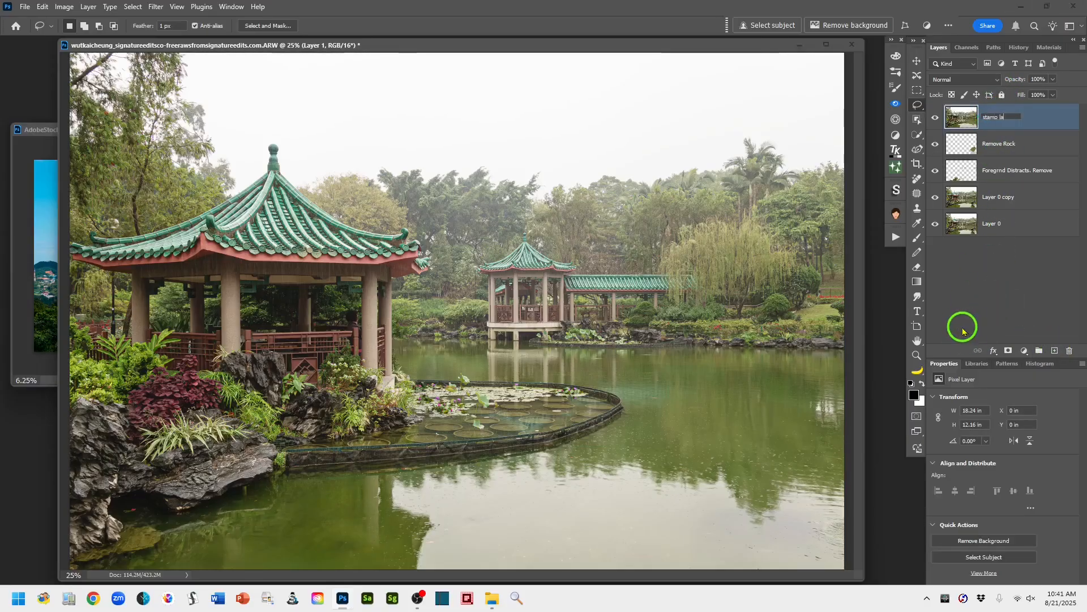
- Extend the canvas slightly beyond the photo's bottom and left edges with the Crop tool, to about 19 by 12.6 in
click(1049, 116)
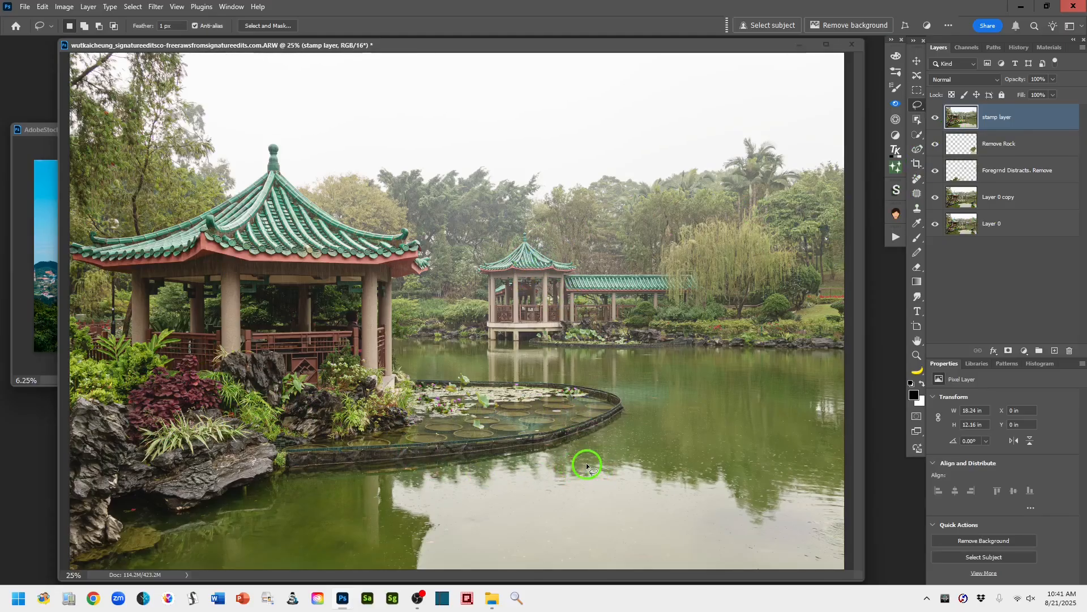
key(ctrl+plus)
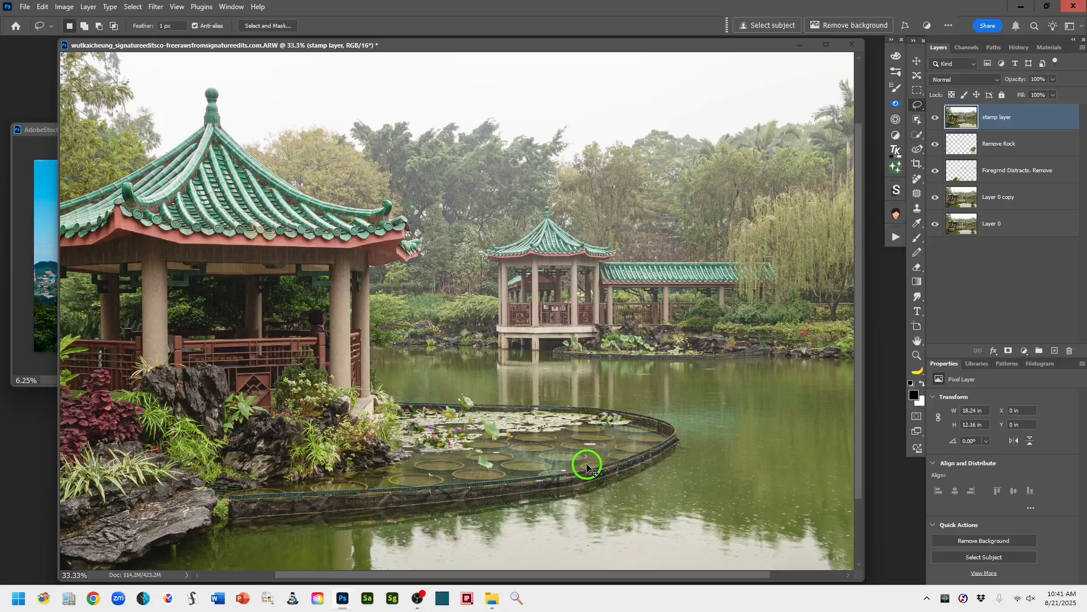
key(ctrl+minus)
key(ctrl+minus)
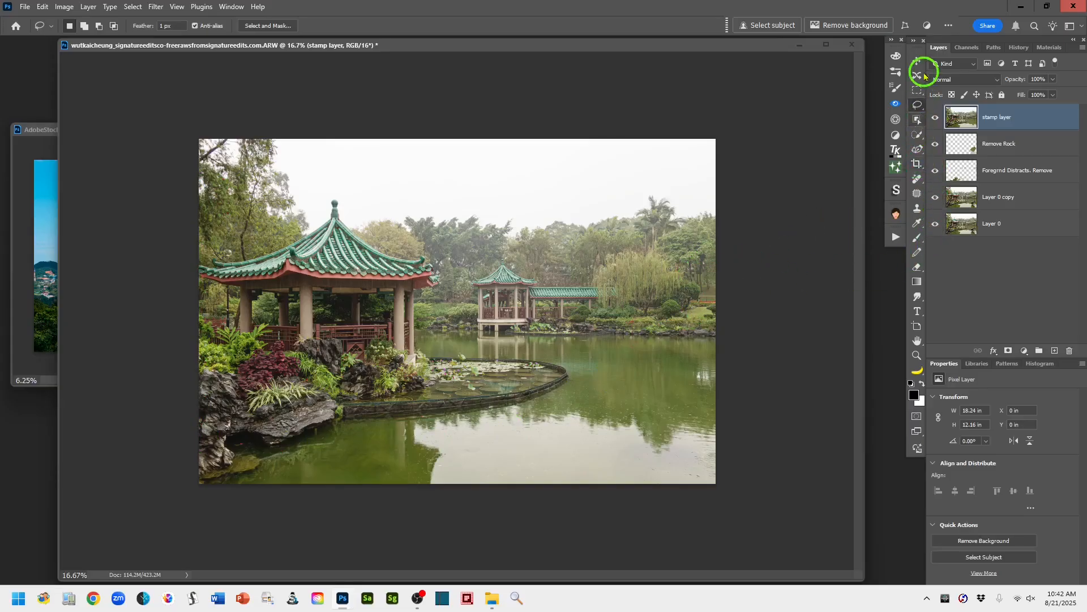
click(918, 164)
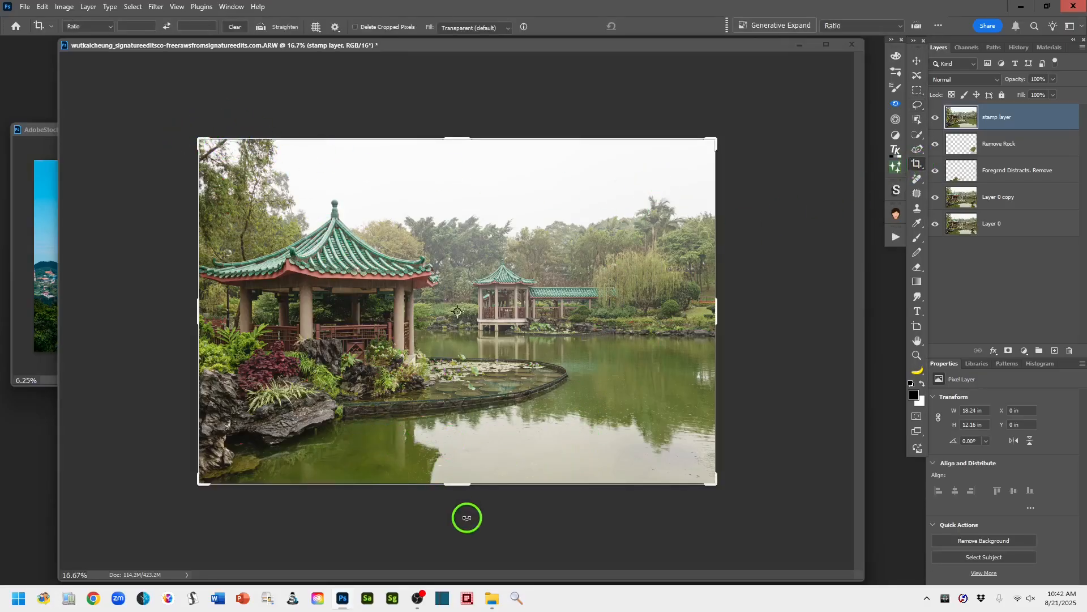
drag(457, 483, 455, 490)
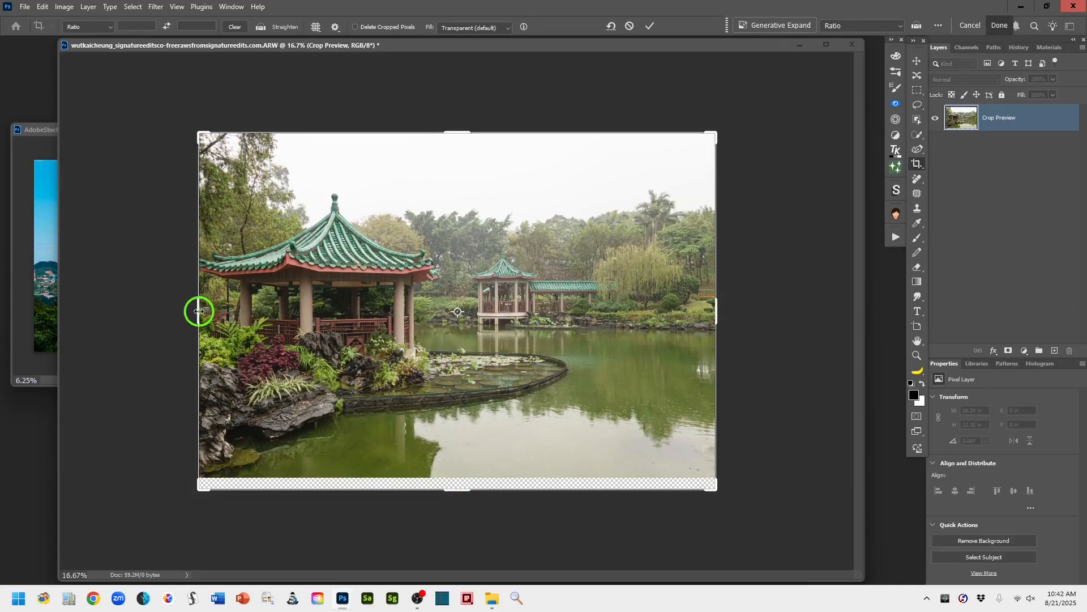
drag(198, 311, 188, 311)
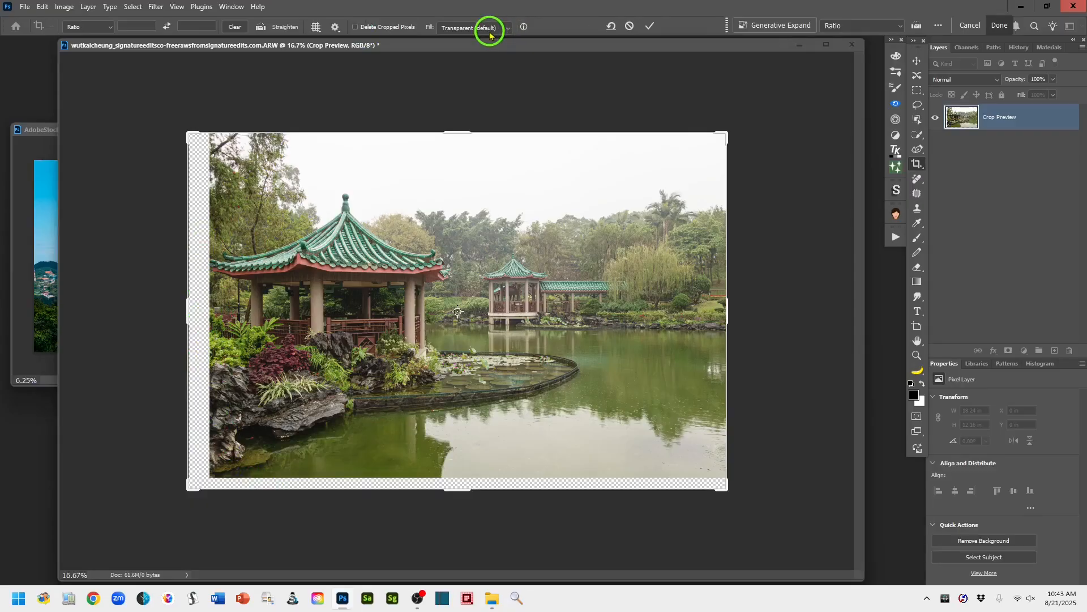
- Set the crop fill to Generative Expand and generate the added border areas without a prompt
click(508, 29)
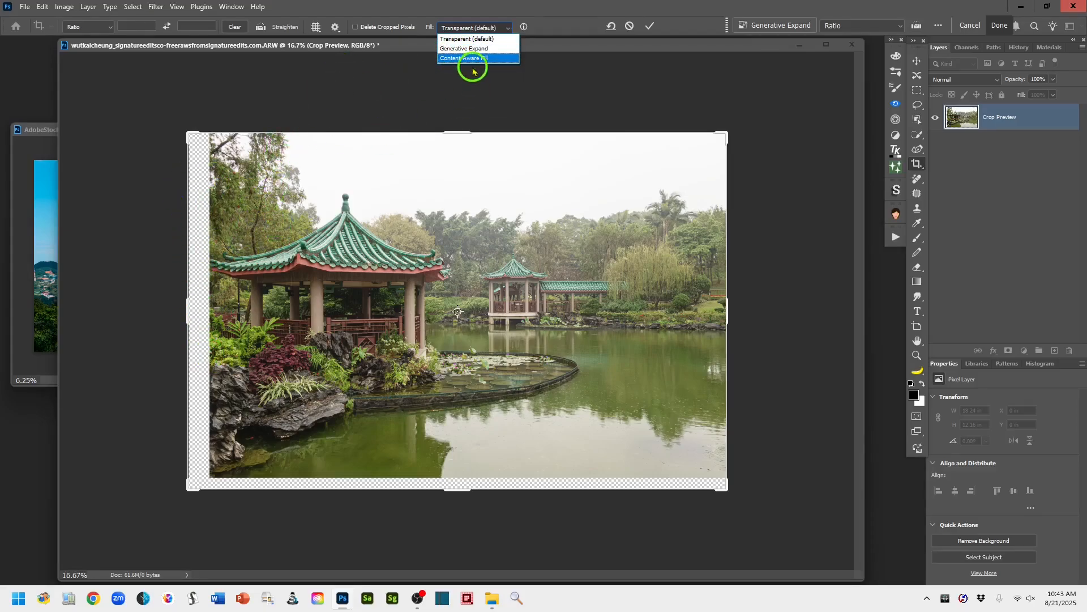
click(465, 49)
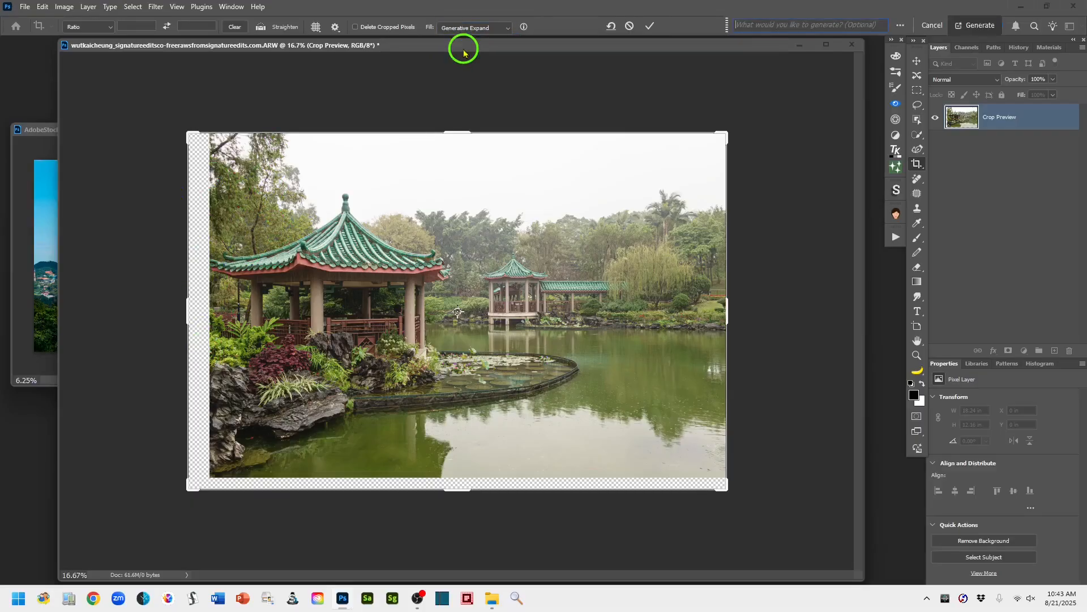
click(649, 26)
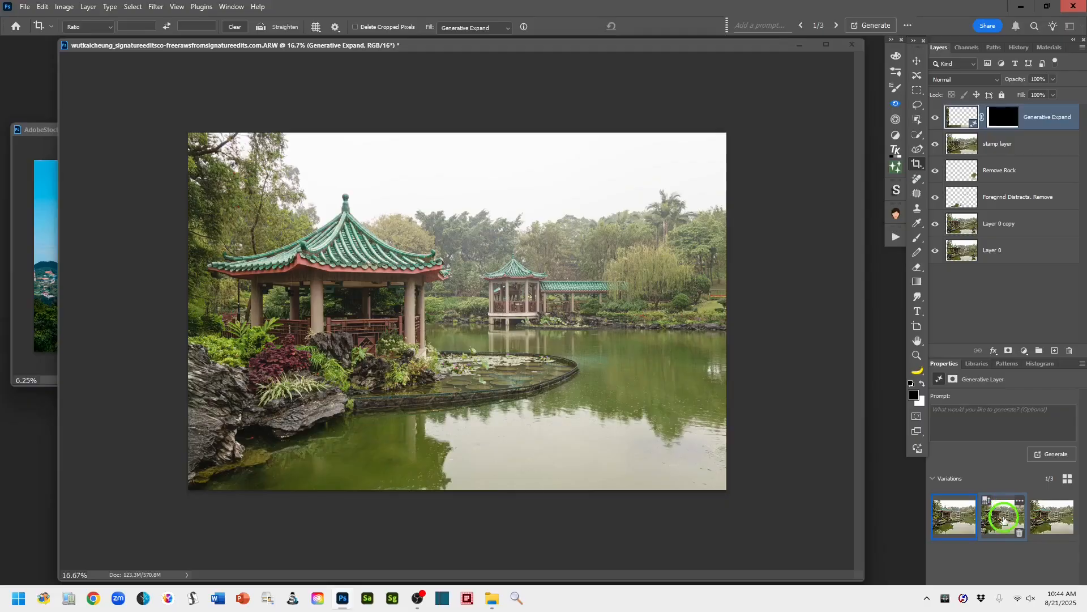
- Compare the Generative Expand variations and delete the second and third, keeping only the first
click(1004, 518)
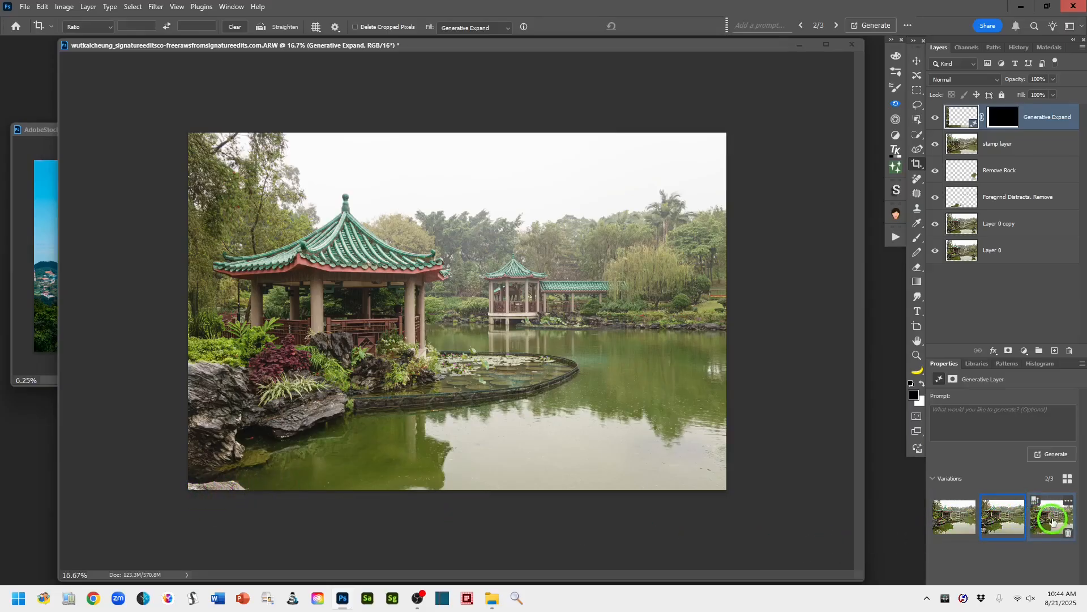
click(1053, 521)
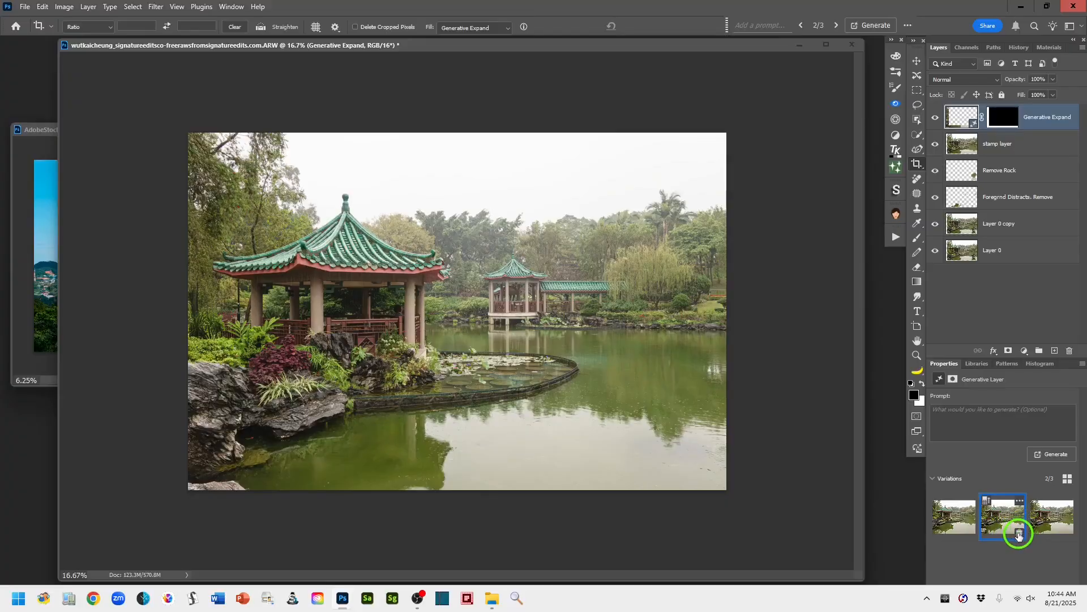
click(1020, 535)
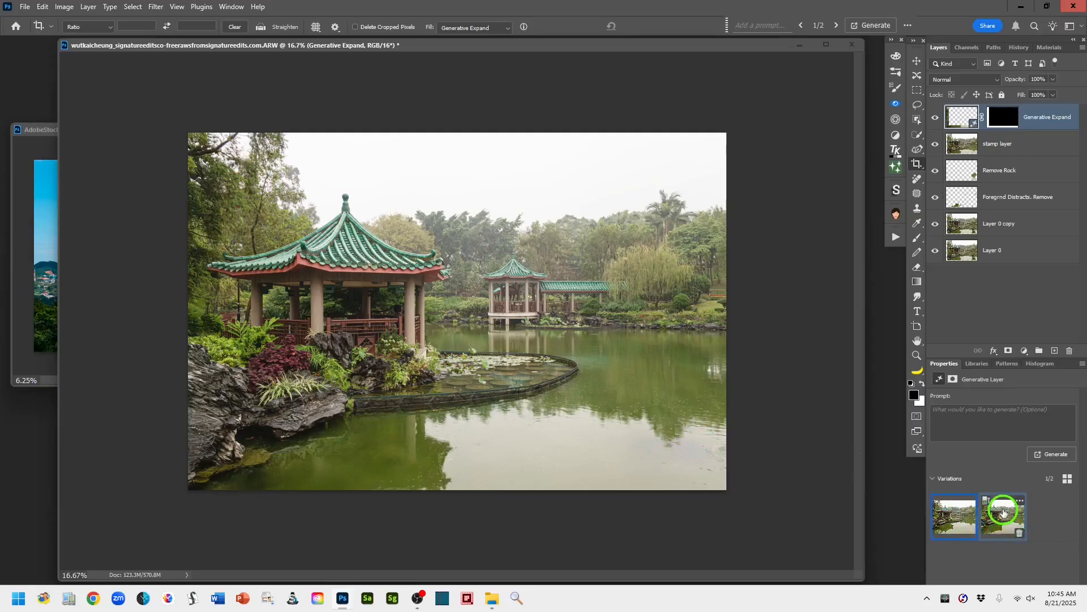
click(1003, 513)
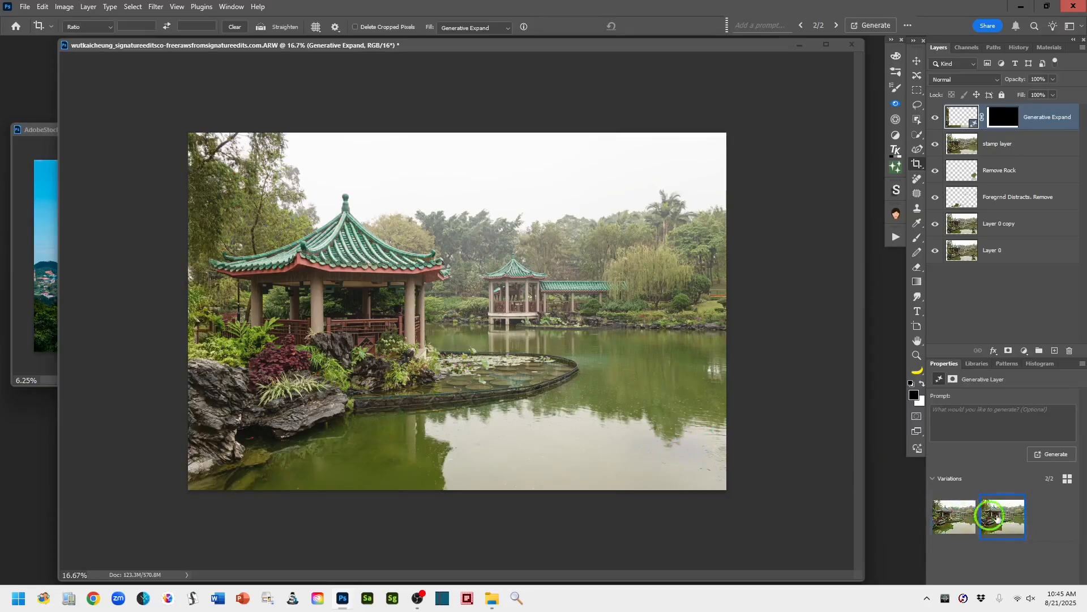
click(1020, 533)
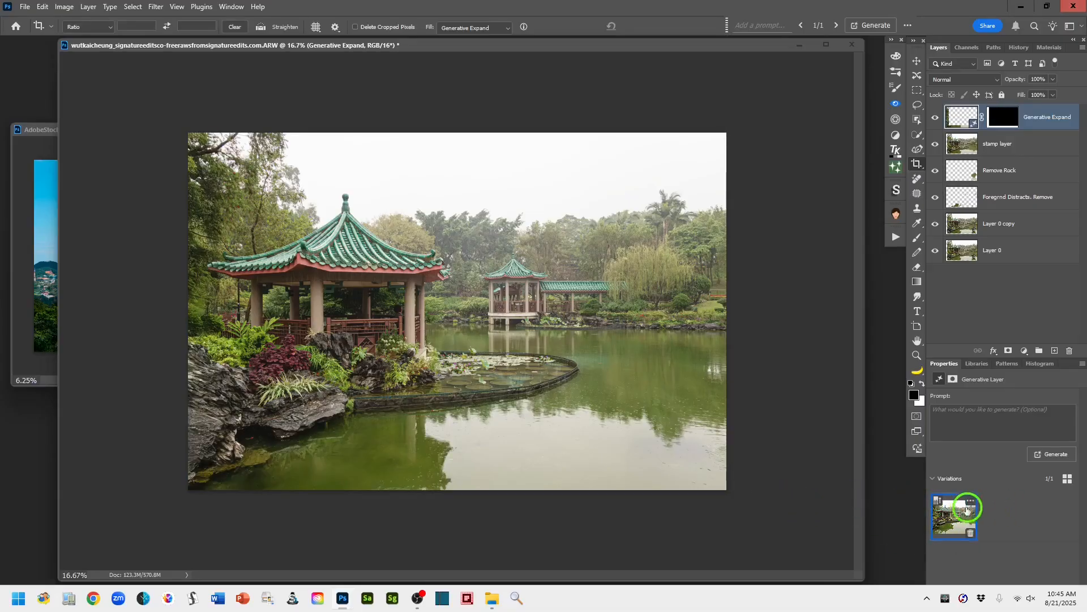
mouse_move(969, 506)
click(970, 502)
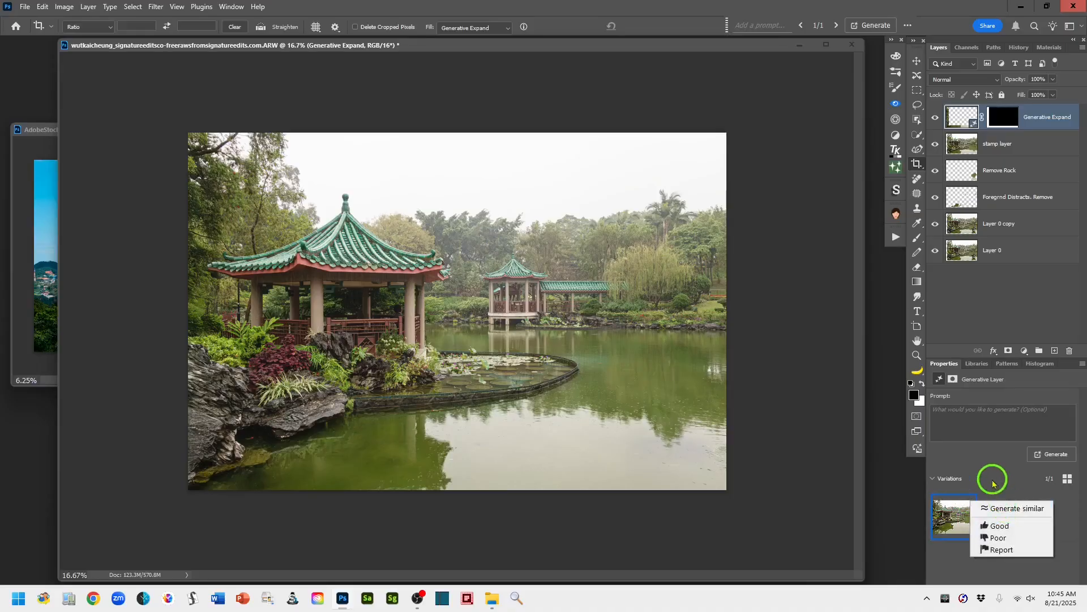
click(970, 460)
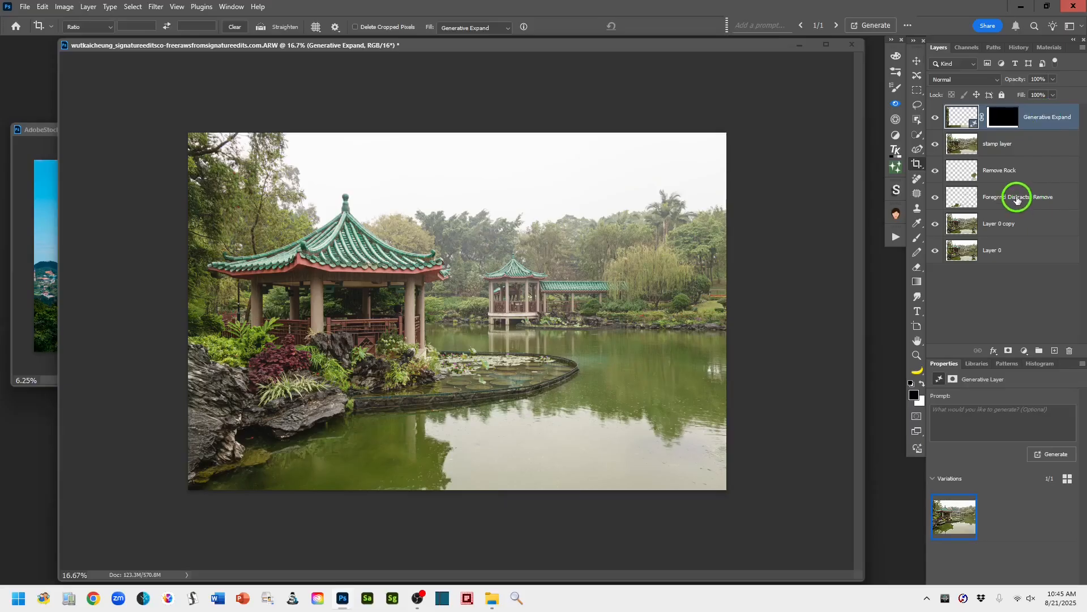
- Group the layers from Generative Expand down to Foregrnd Distracts. Remove and name the group Step 2 - Retouching/Gen Filling Caps
shift+click(1018, 199)
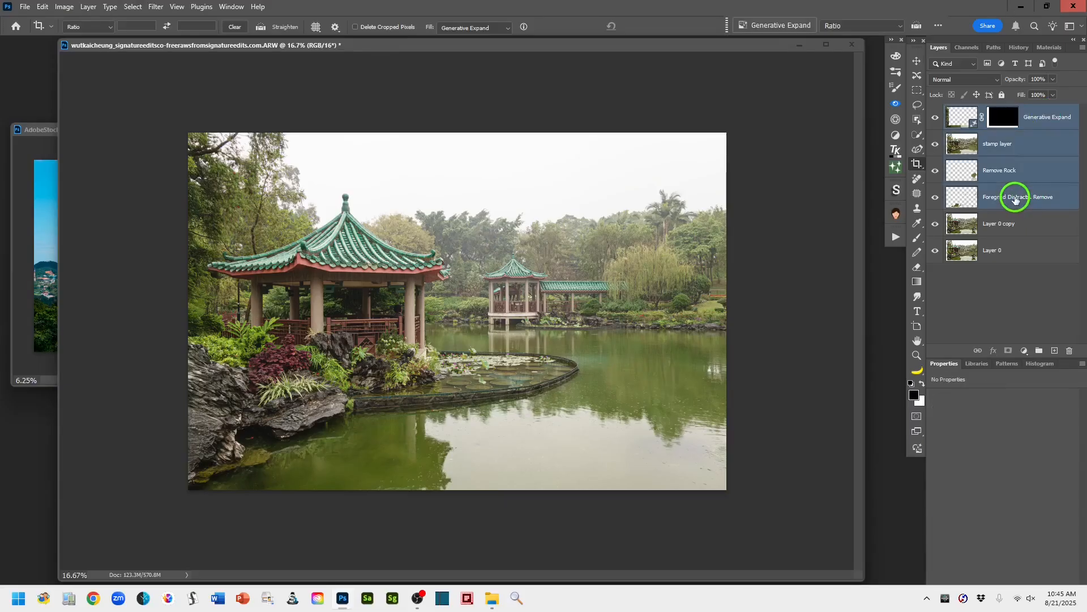
click(1038, 349)
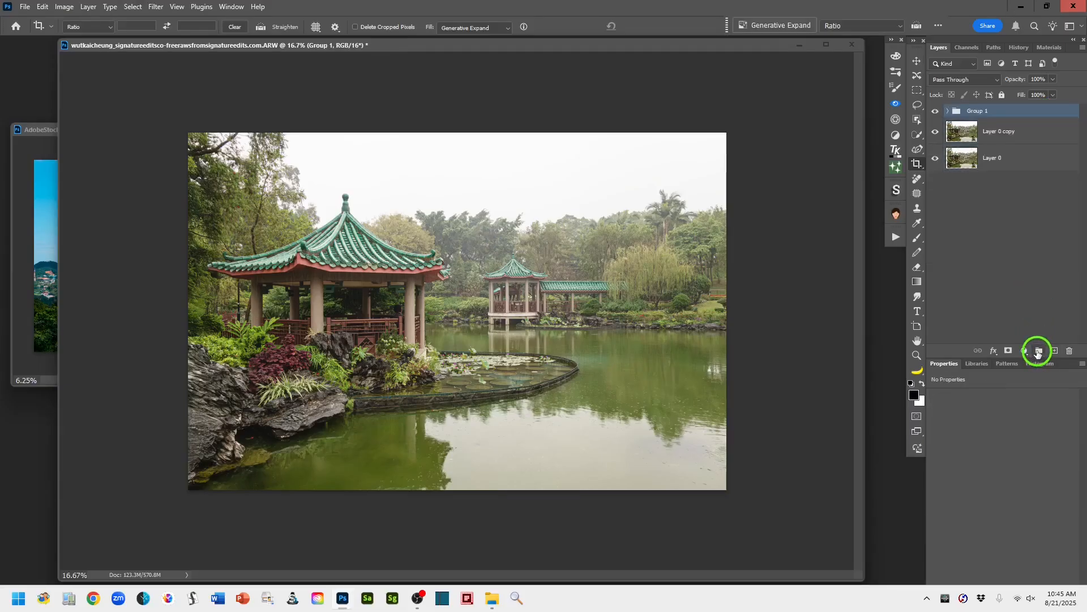
double_click(976, 110)
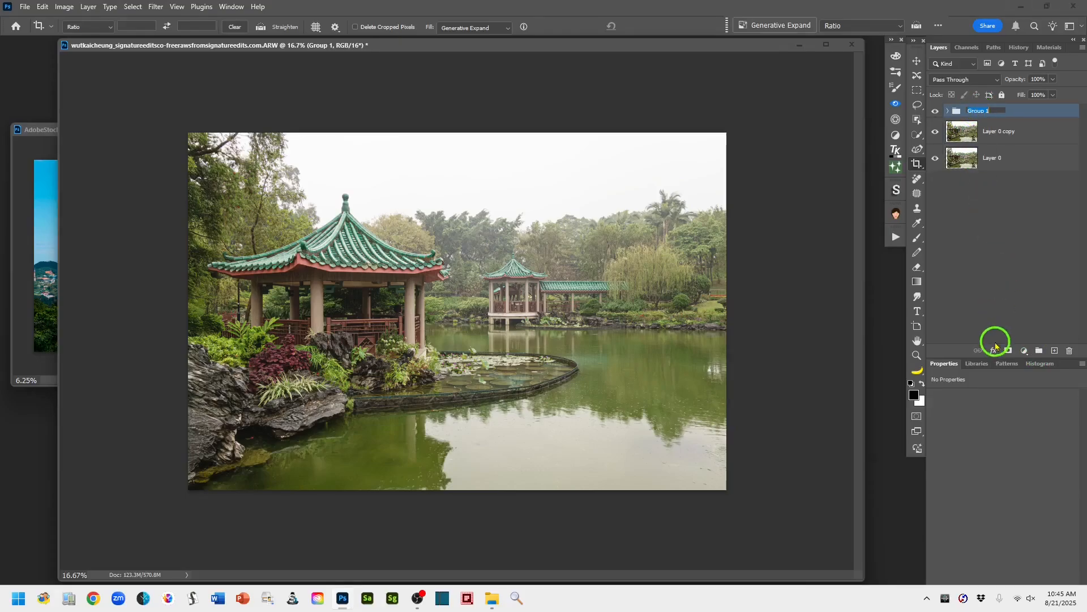
text(Step 2 -)
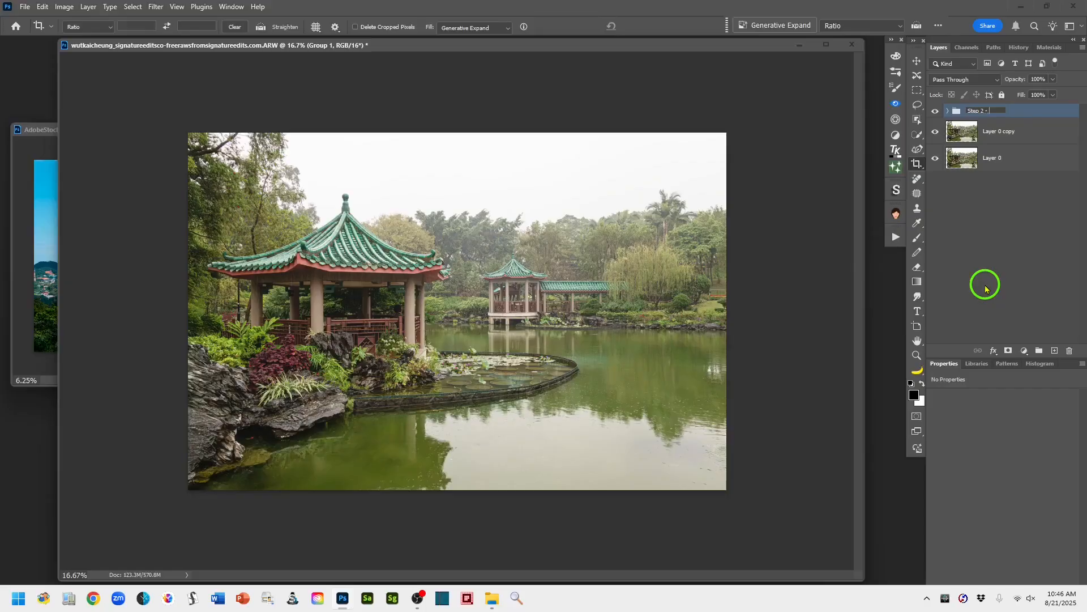
text(touching/Gen Filling Caps,)
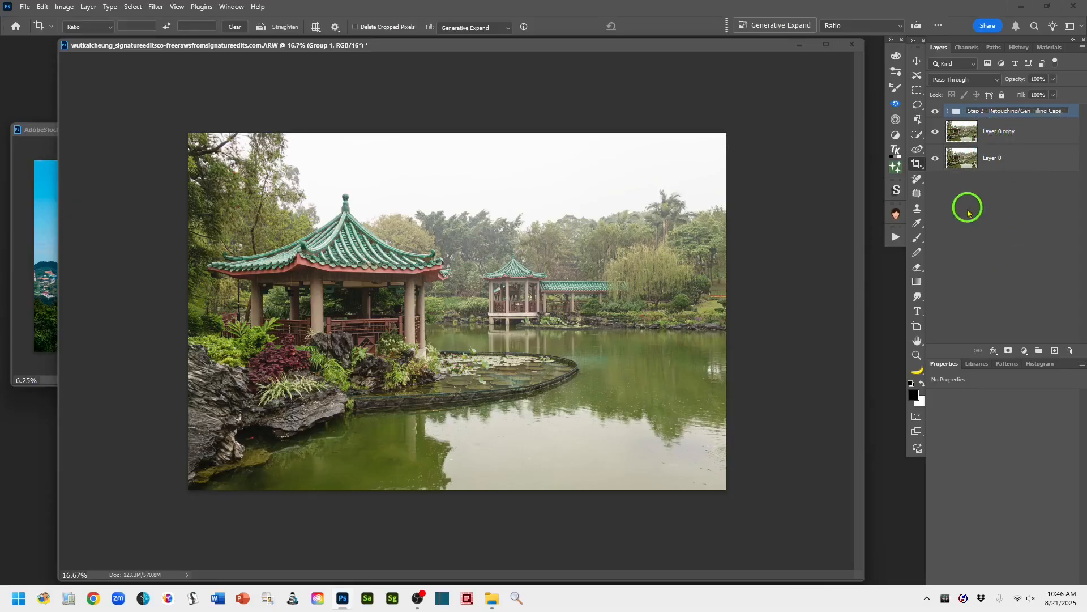
- Rename the Layer 0 copy layer as Step 1 - Raw Processing - ACR
double_click(989, 131)
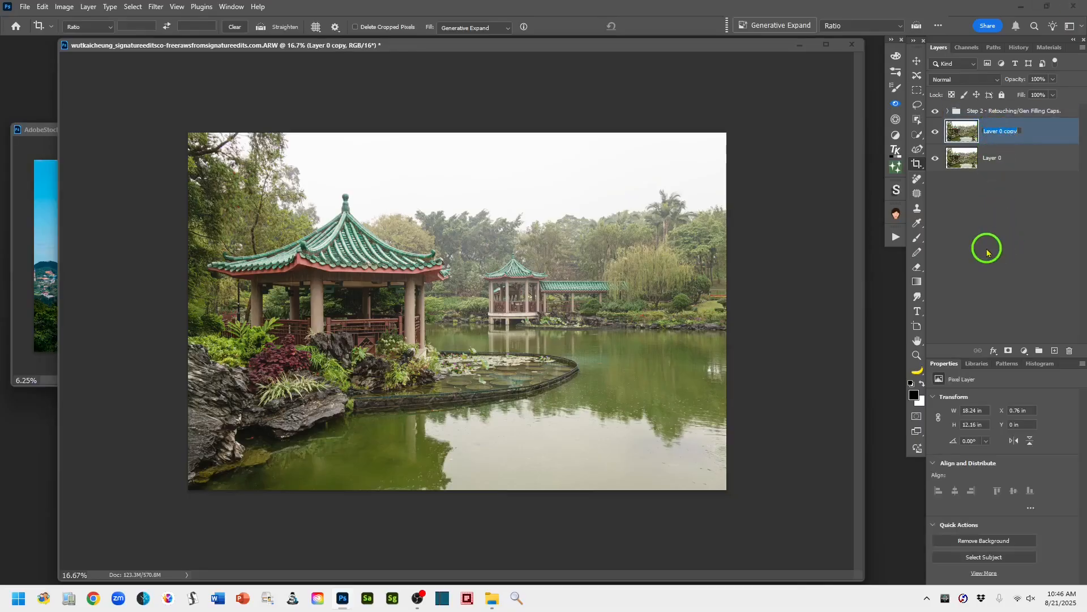
text(Step 1 - Raw Processing)
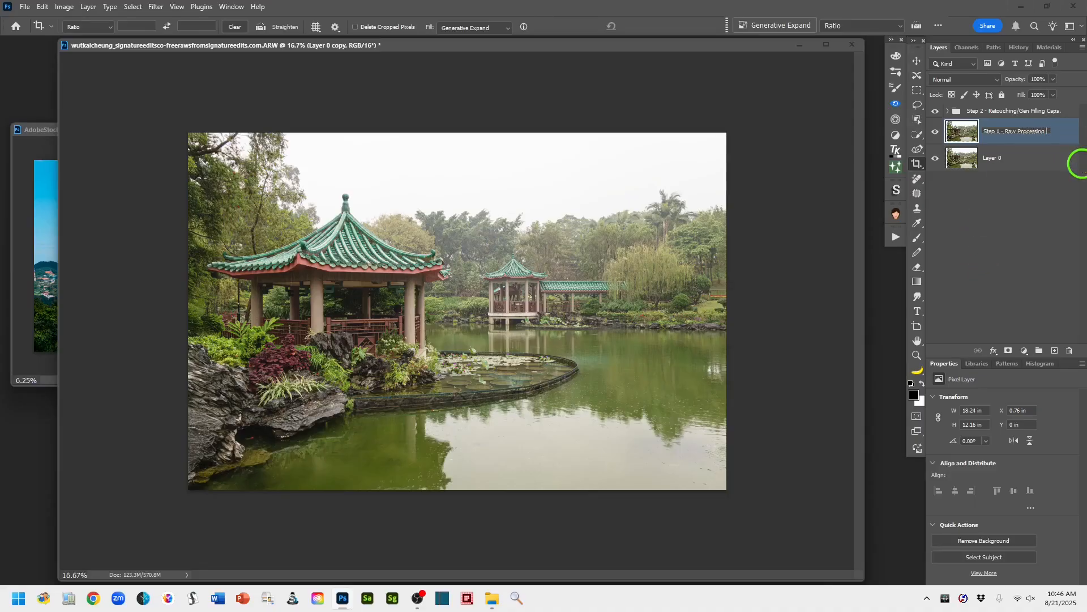
text( - ACR)
- Add a new layer above the Step 2 group and stamp all visible layers onto it
click(1055, 110)
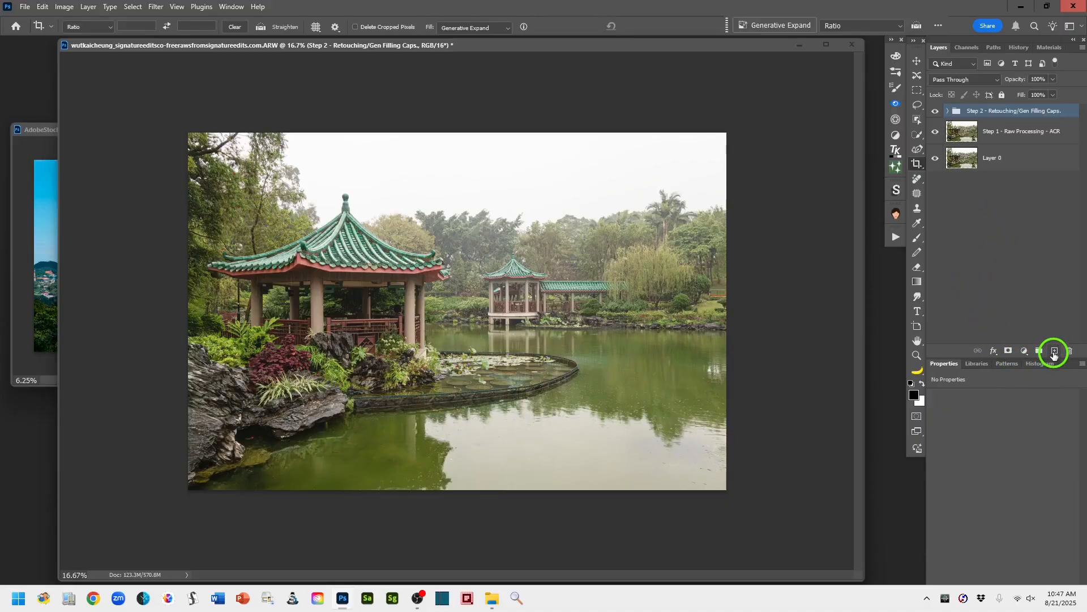
click(1054, 350)
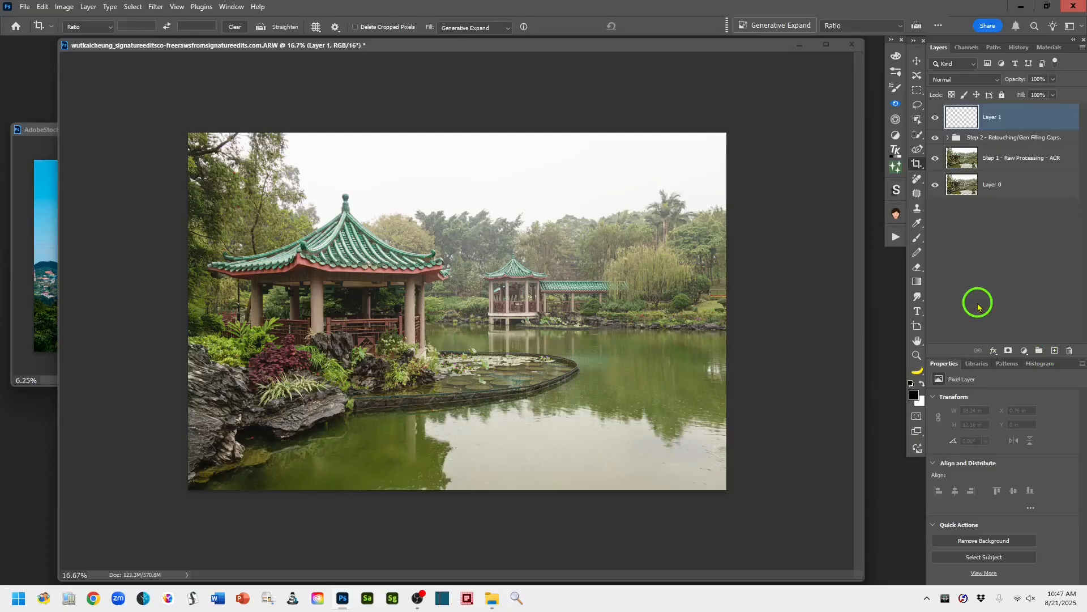
key(ctrl+alt+shift+e)
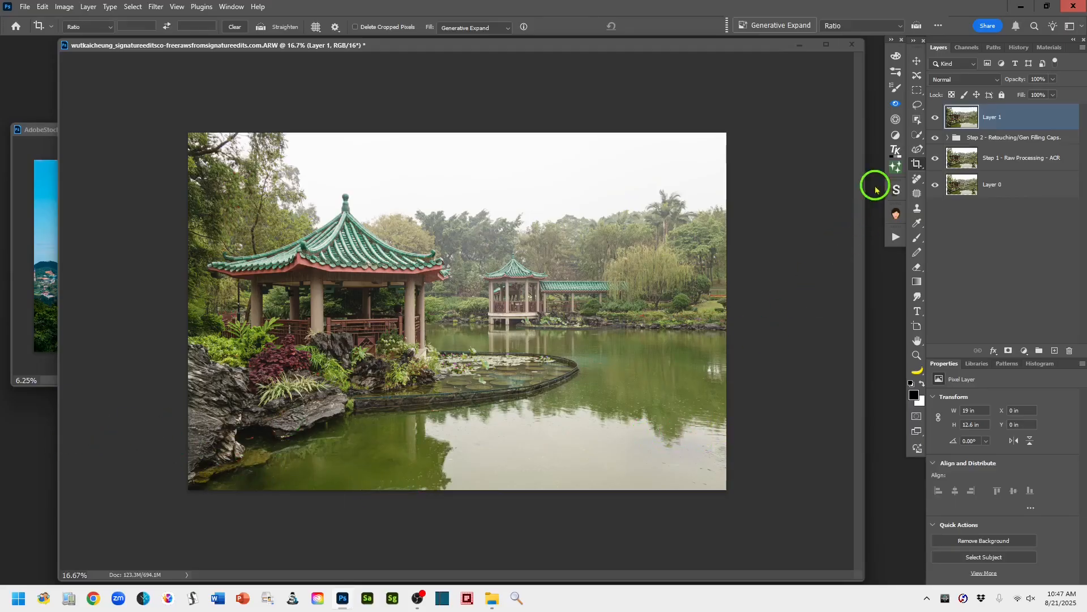
- Narrow the pavilion window, switch to the stone lantern image, and duplicate its background as a layer named copy Lantern
click(917, 107)
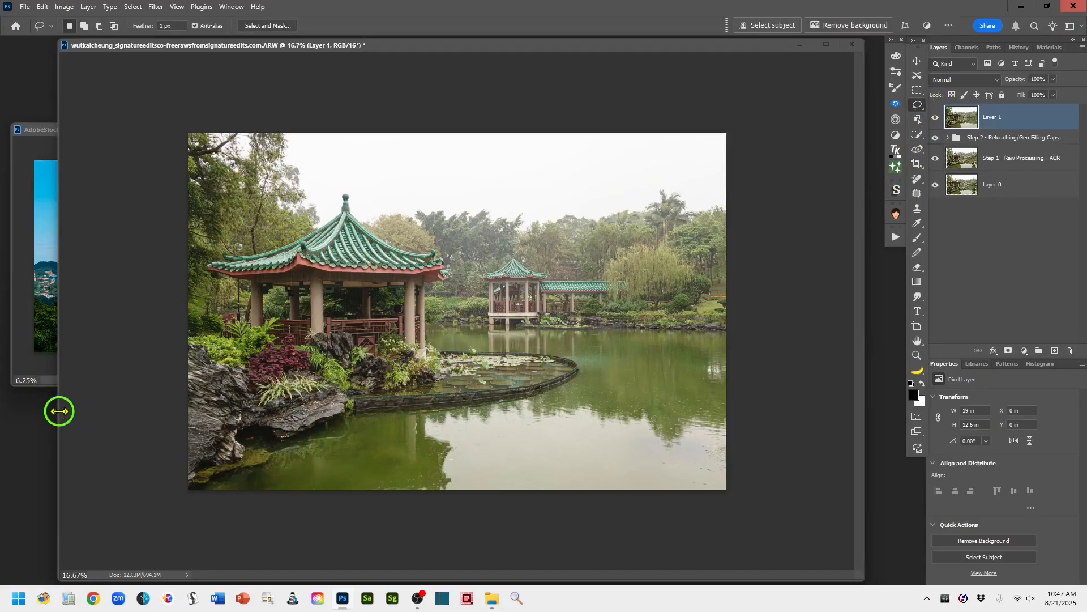
drag(59, 411, 251, 423)
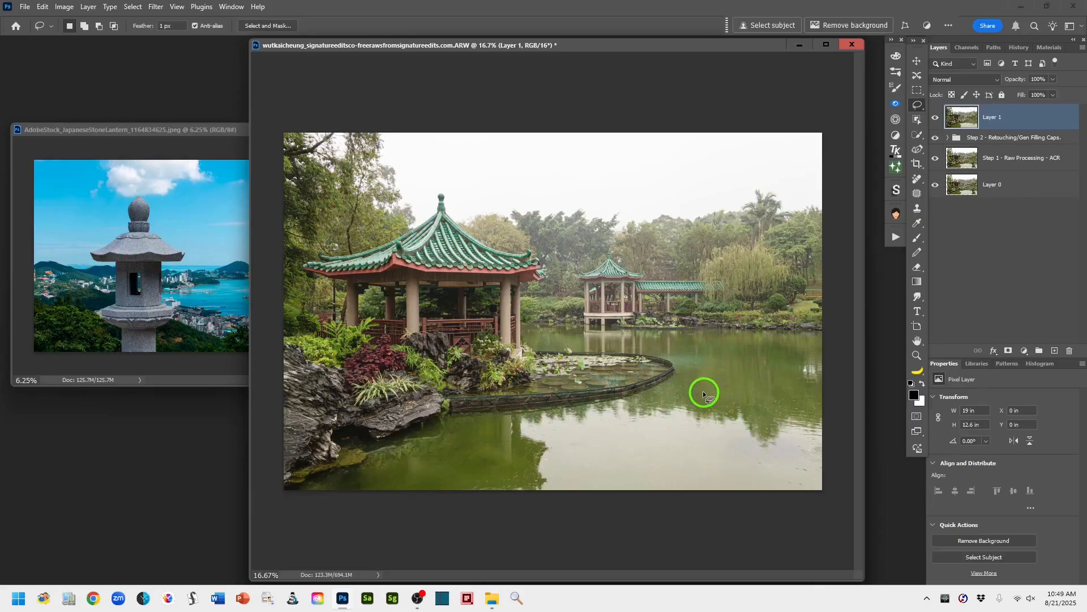
click(95, 136)
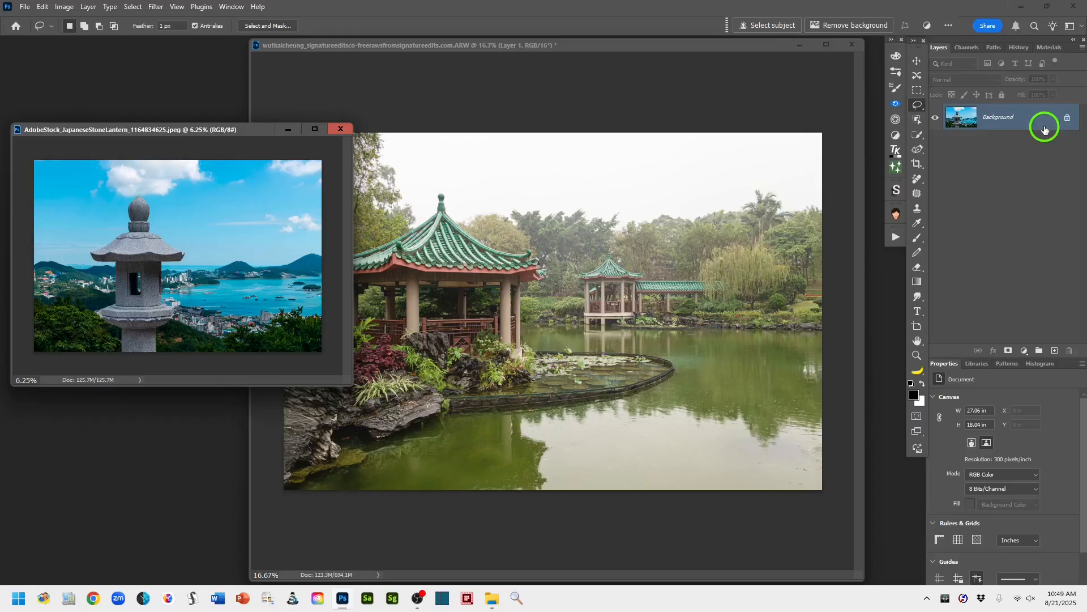
key(ctrl+j)
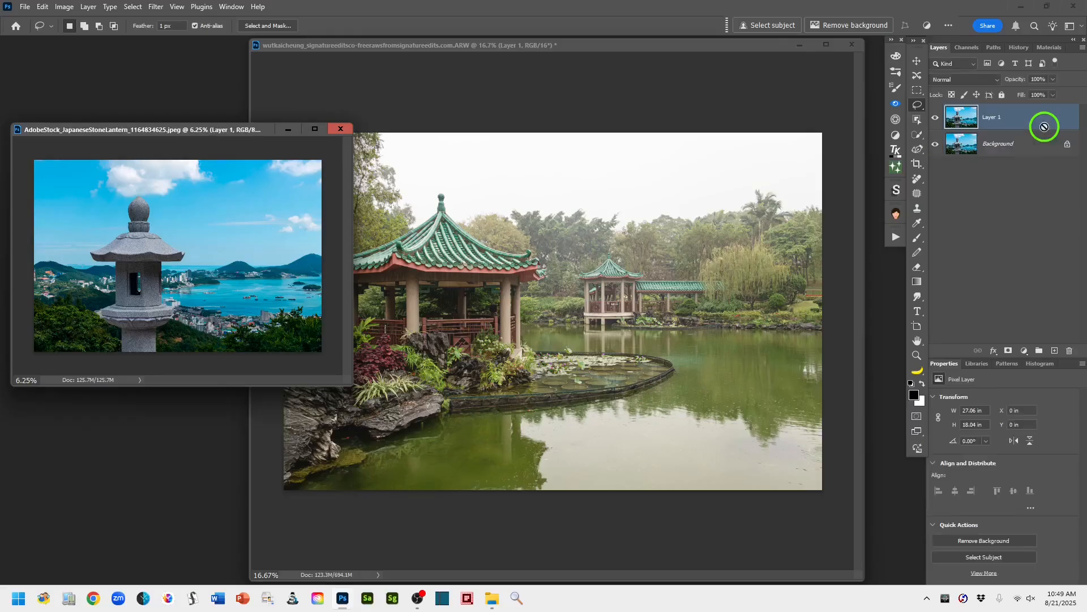
double_click(998, 117)
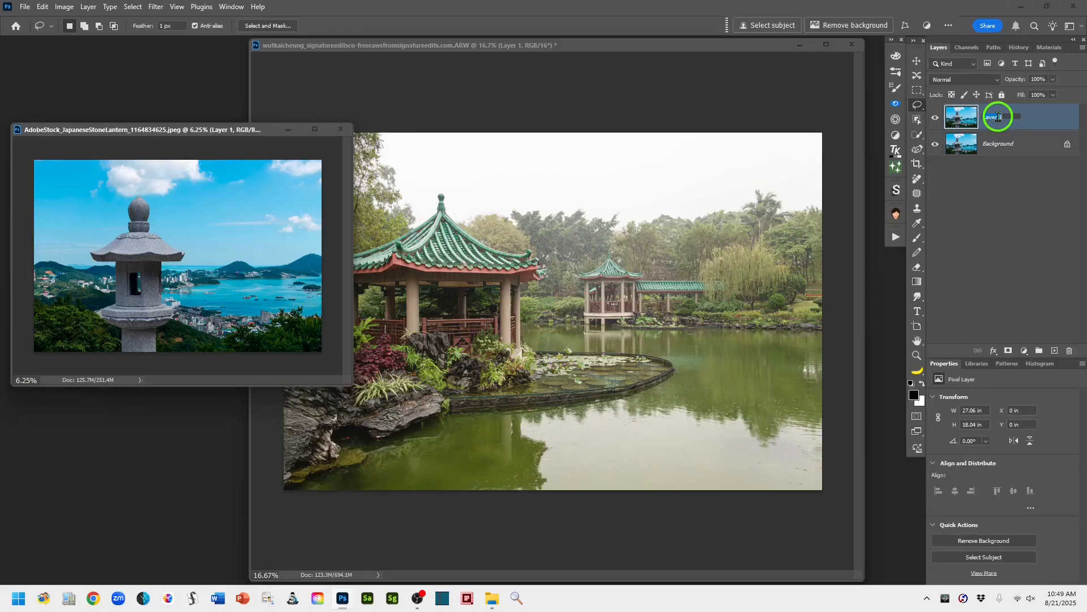
text(cop)
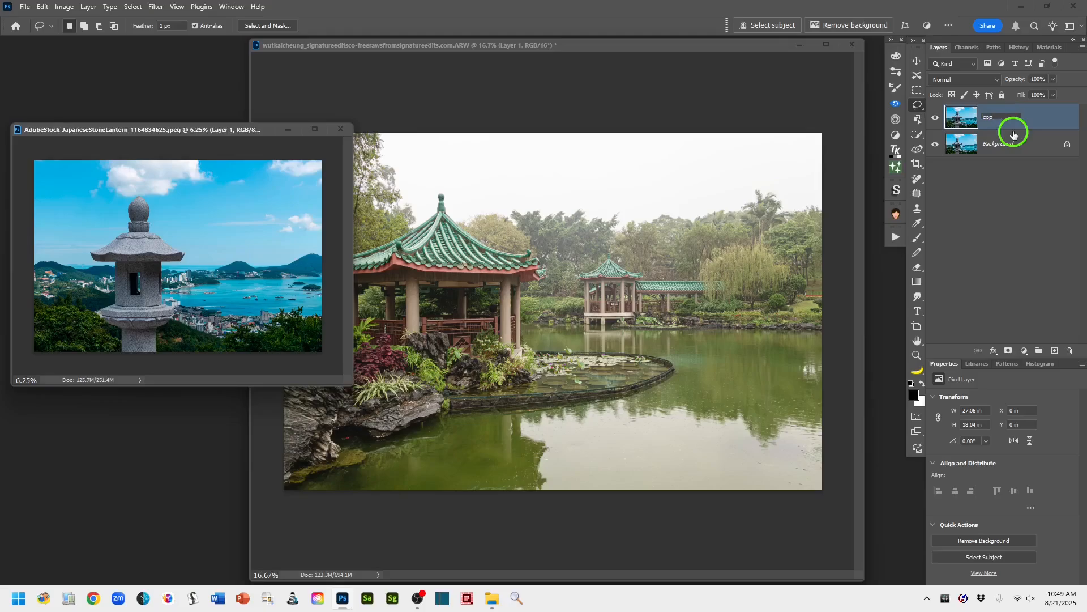
text(y Lantern)
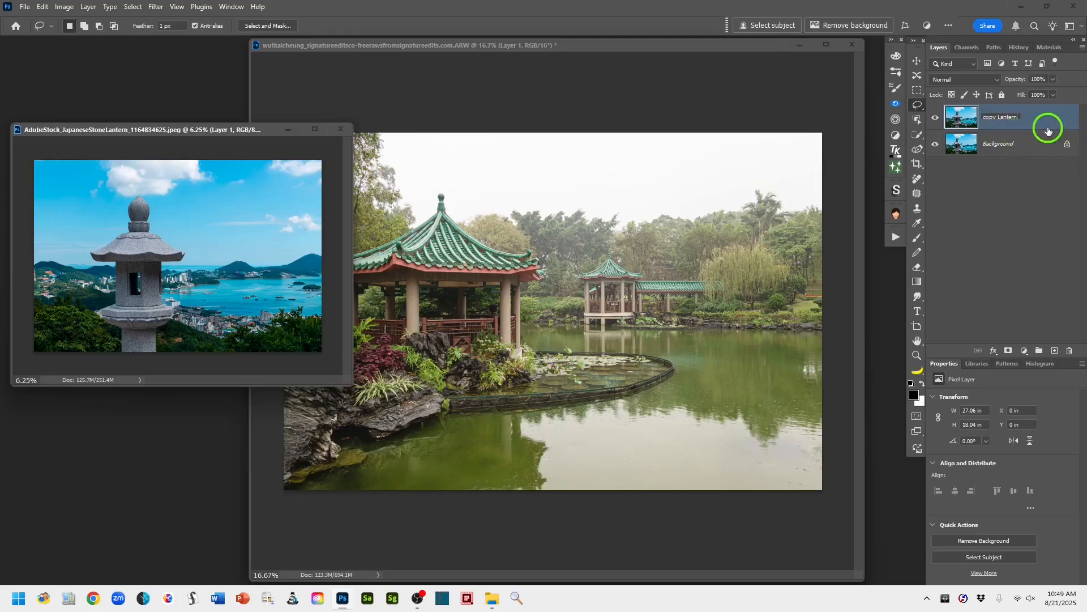
key(Return)
- Mask out the background around the stone lantern on the copy Lantern layer with Remove Background
drag(965, 120, 966, 128)
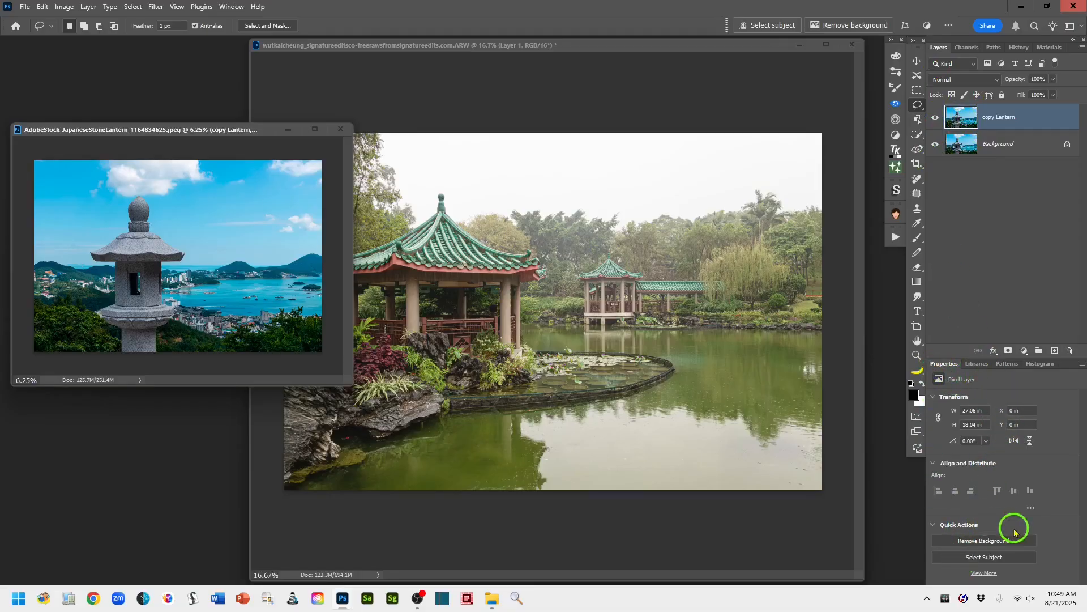
click(983, 541)
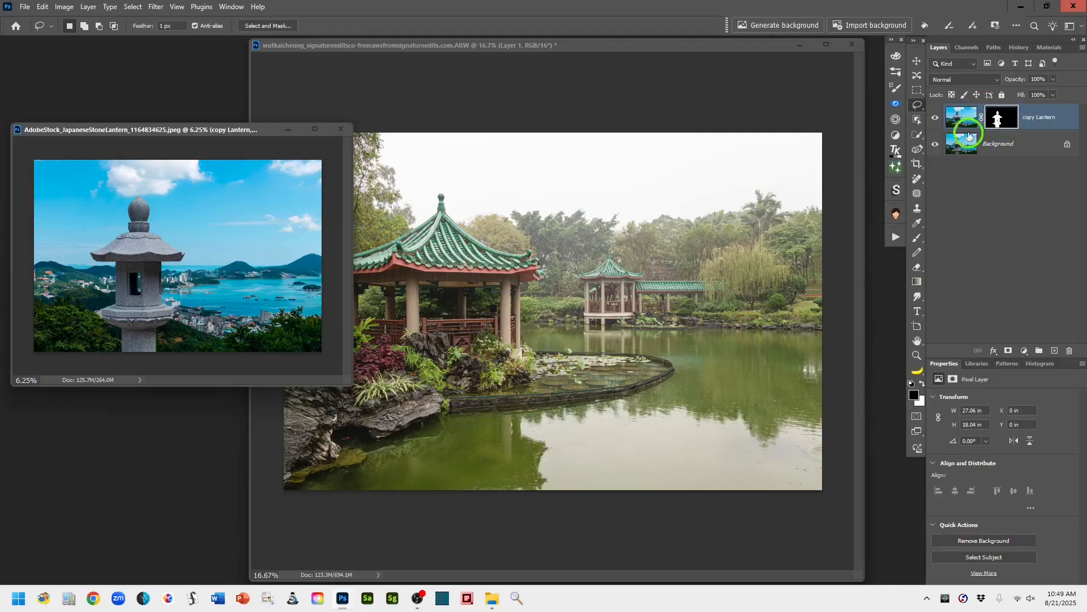
- Hide the lantern image's Background layer and enlarge its window over the pavilion photo
click(936, 144)
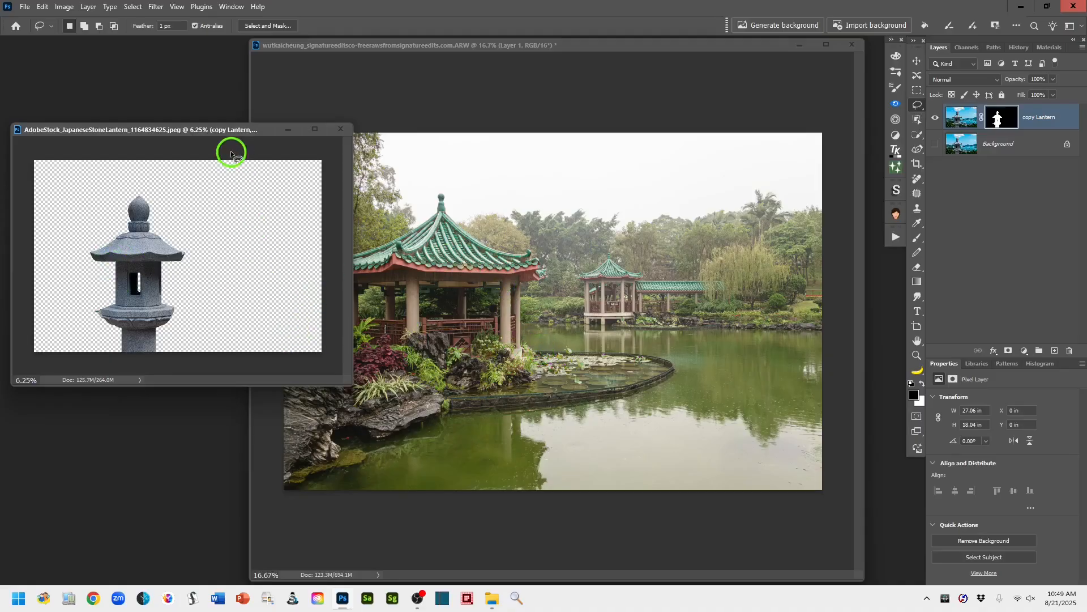
drag(104, 128, 270, 76)
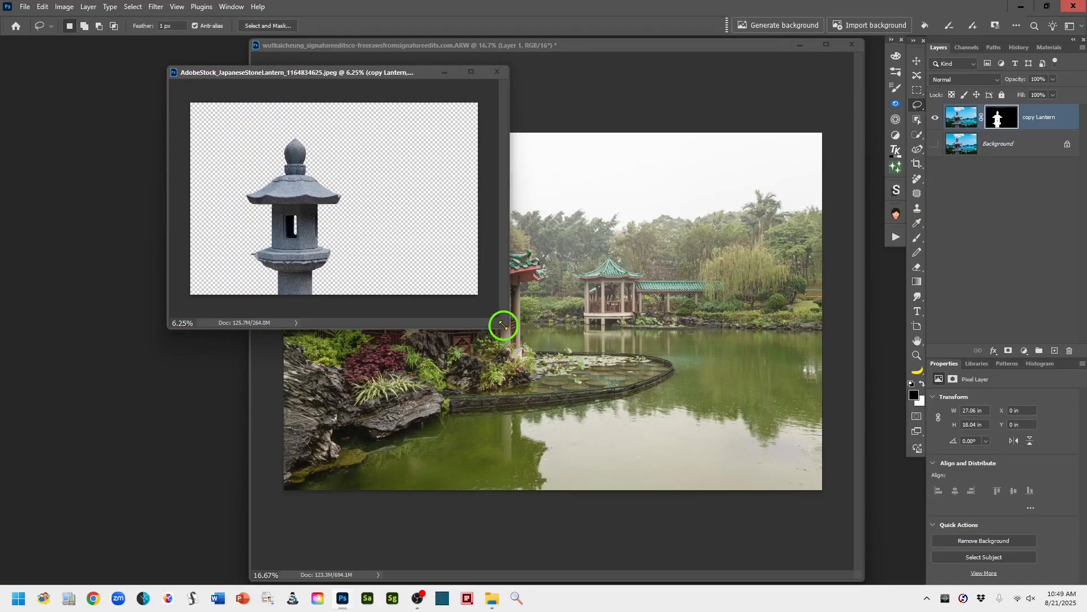
drag(503, 324, 793, 552)
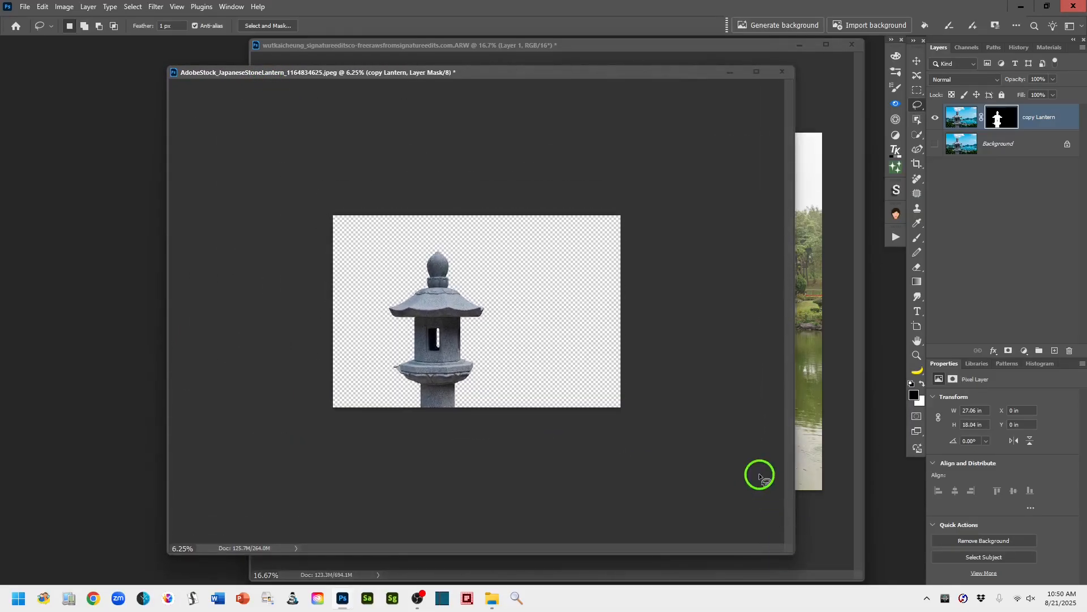
- Paint black with the Brush tool on the copy Lantern mask to remove the stray remnant beside the lantern's lower ledge
key(ctrl+plus)
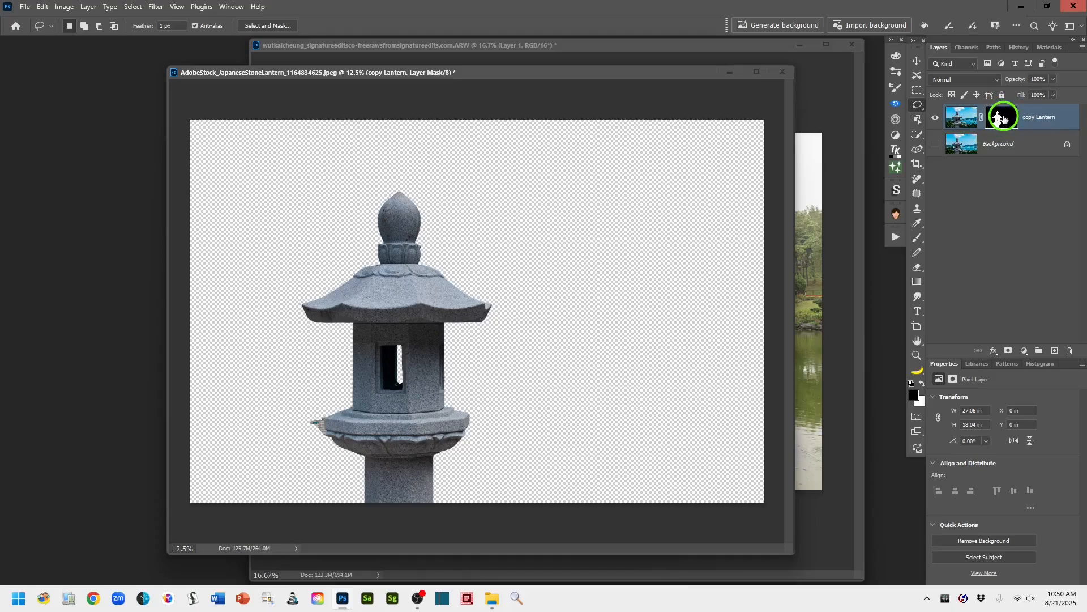
click(916, 240)
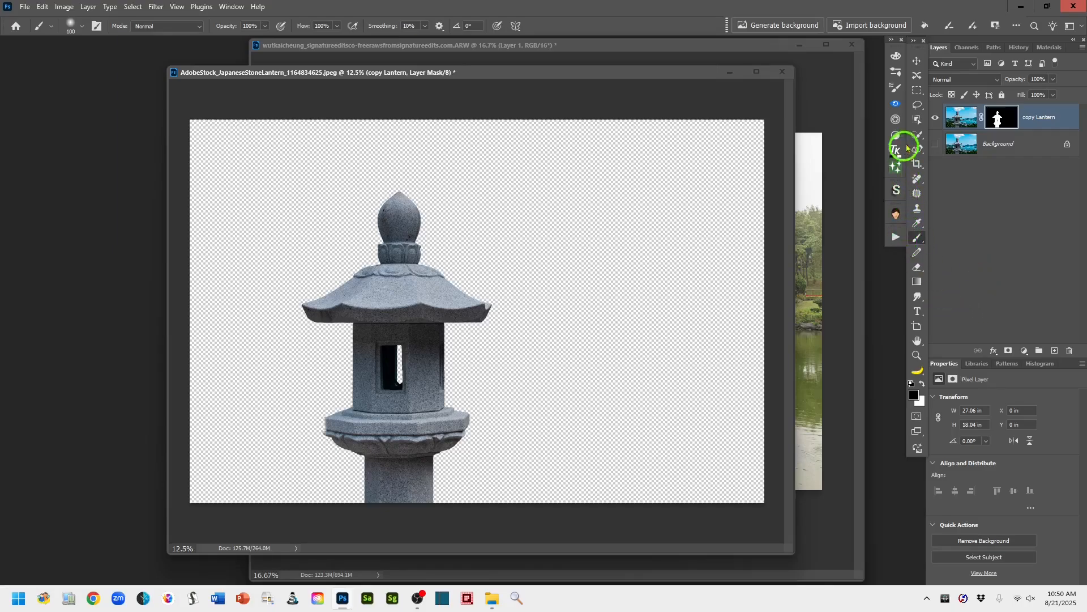
click(918, 106)
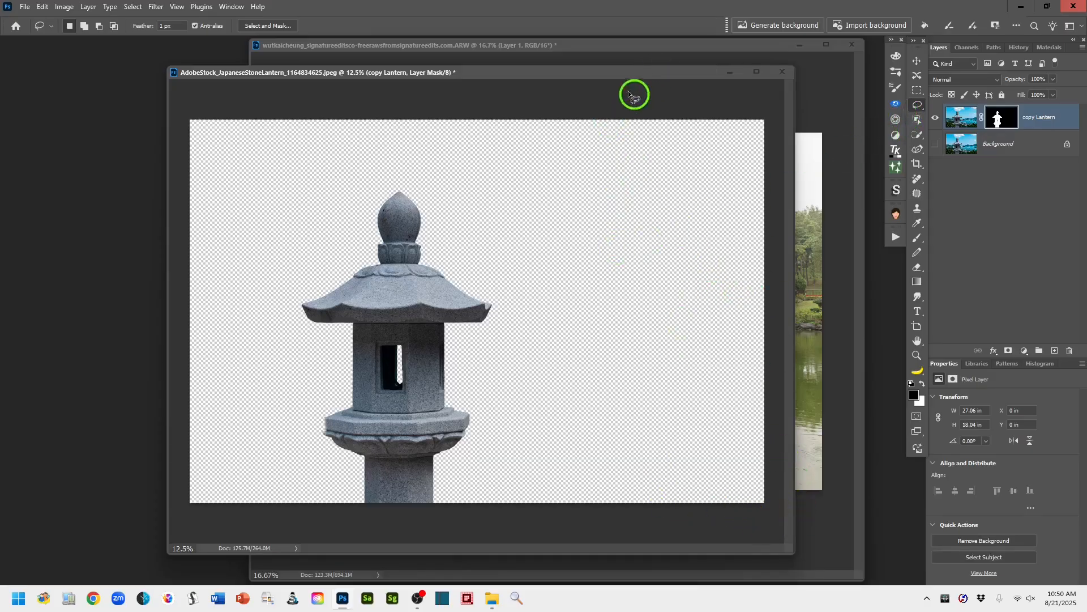
- Copy the masked copy Lantern layer into the pavilion photo with the Move tool, accepting the bit-depth difference, and widen that document's window
drag(583, 78, 443, 84)
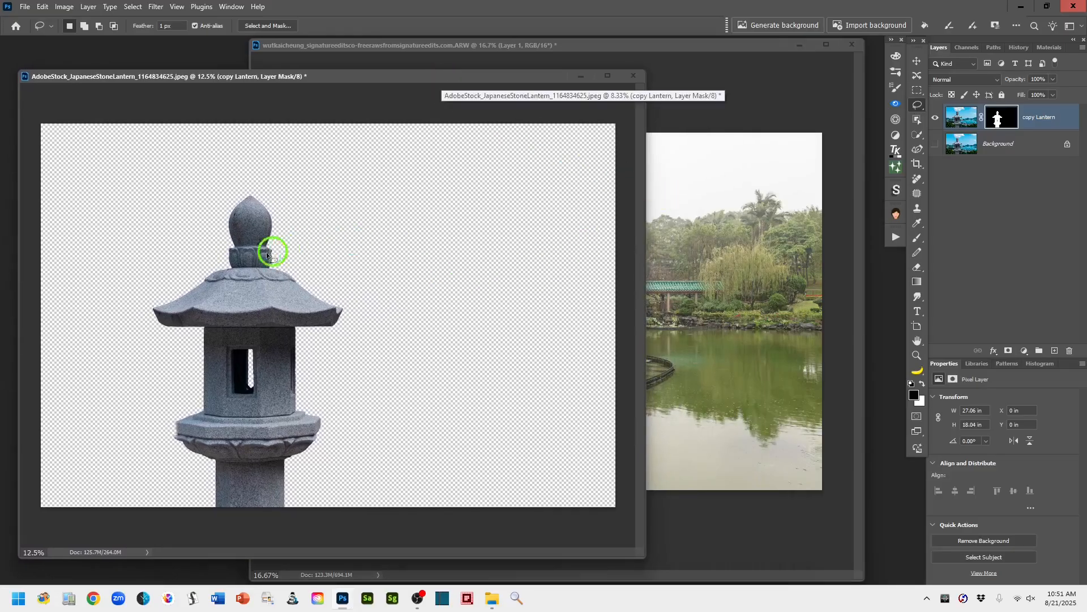
click(917, 62)
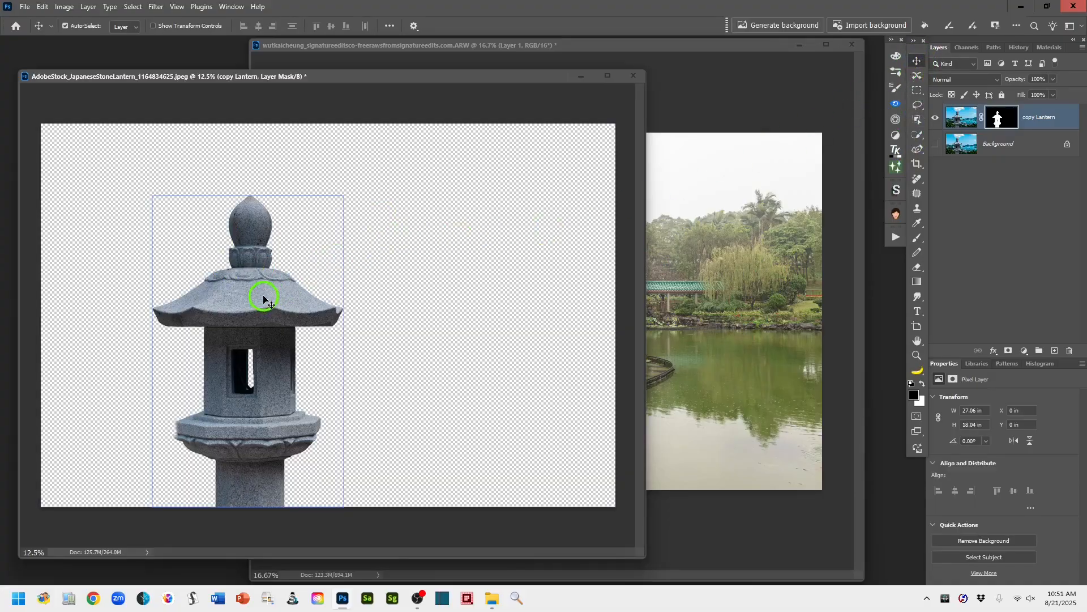
drag(264, 298, 696, 316)
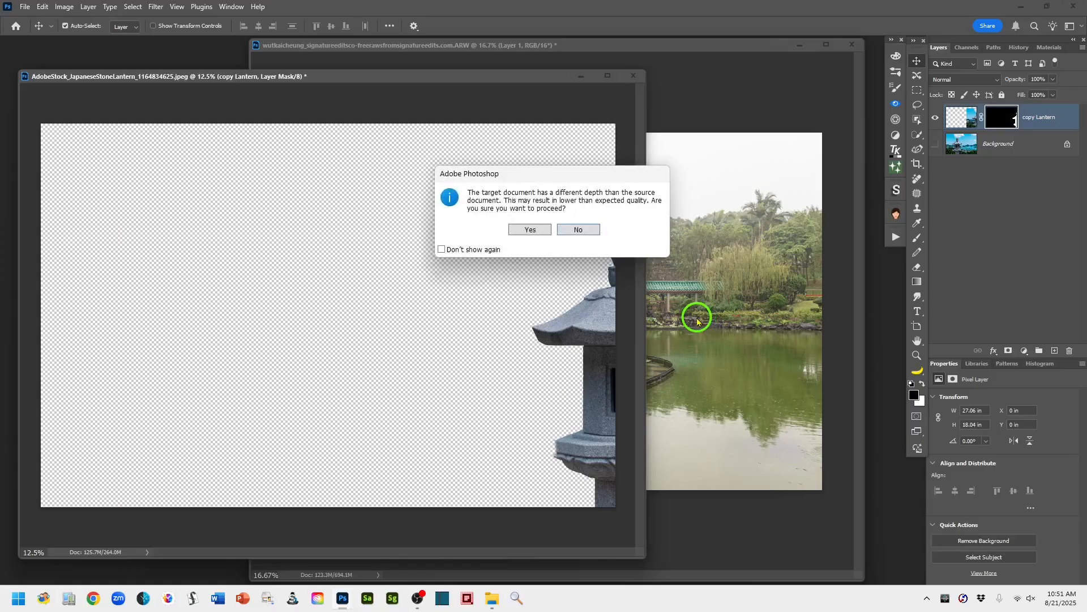
click(530, 229)
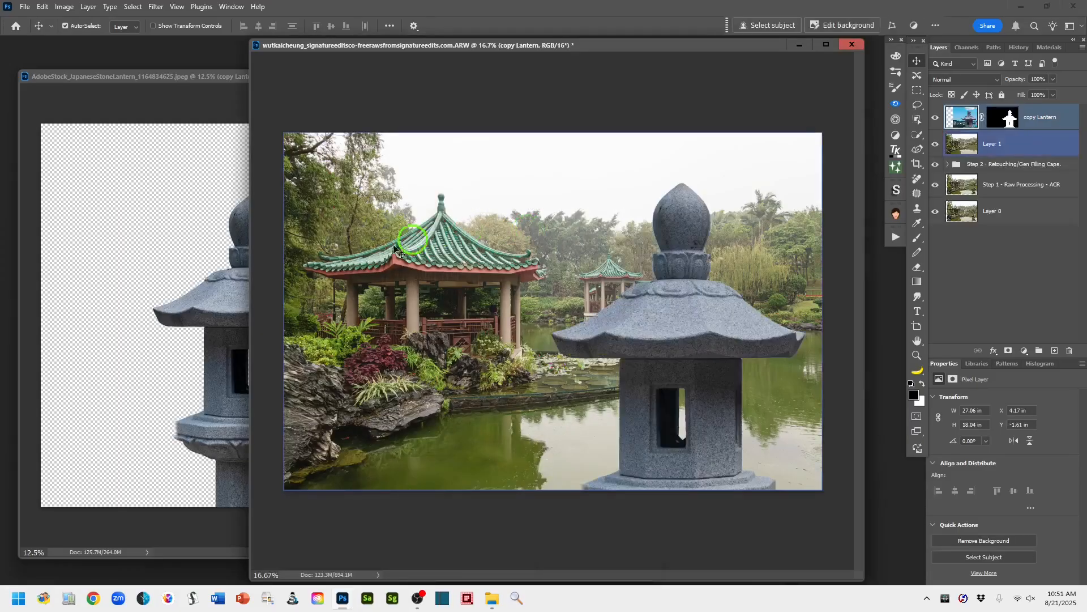
drag(599, 61, 441, 53)
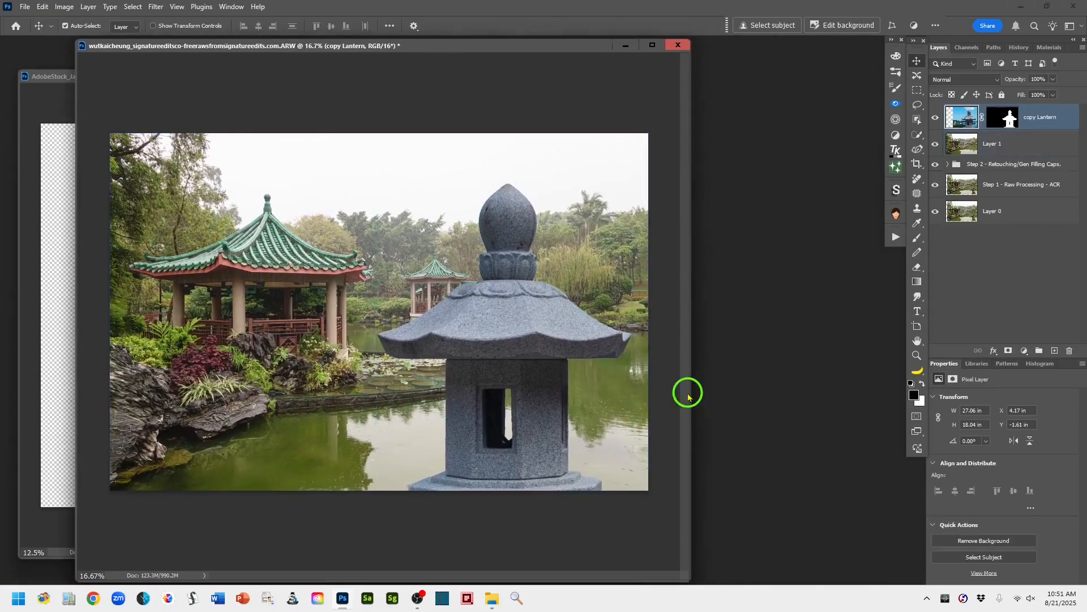
drag(691, 392, 865, 391)
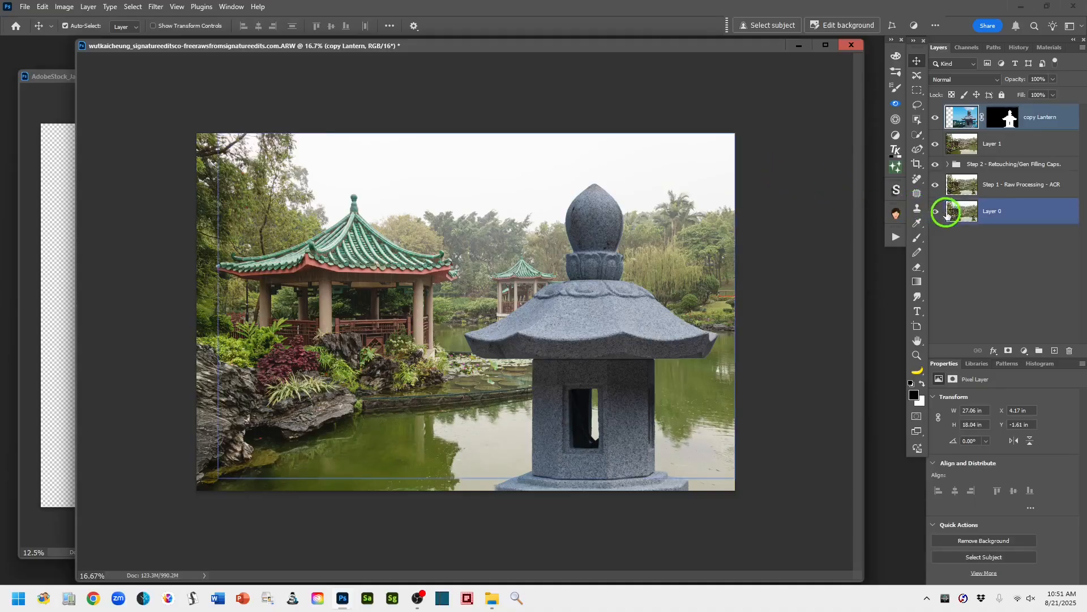
- Convert the copy Lantern layer in the pavilion document to a smart object
right_click(1071, 125)
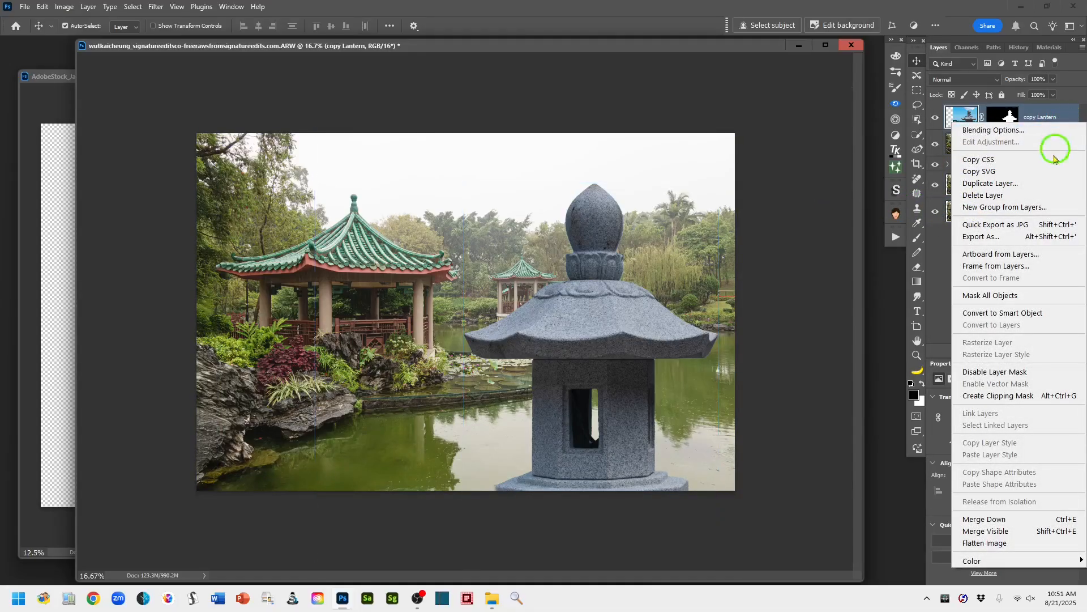
click(1015, 313)
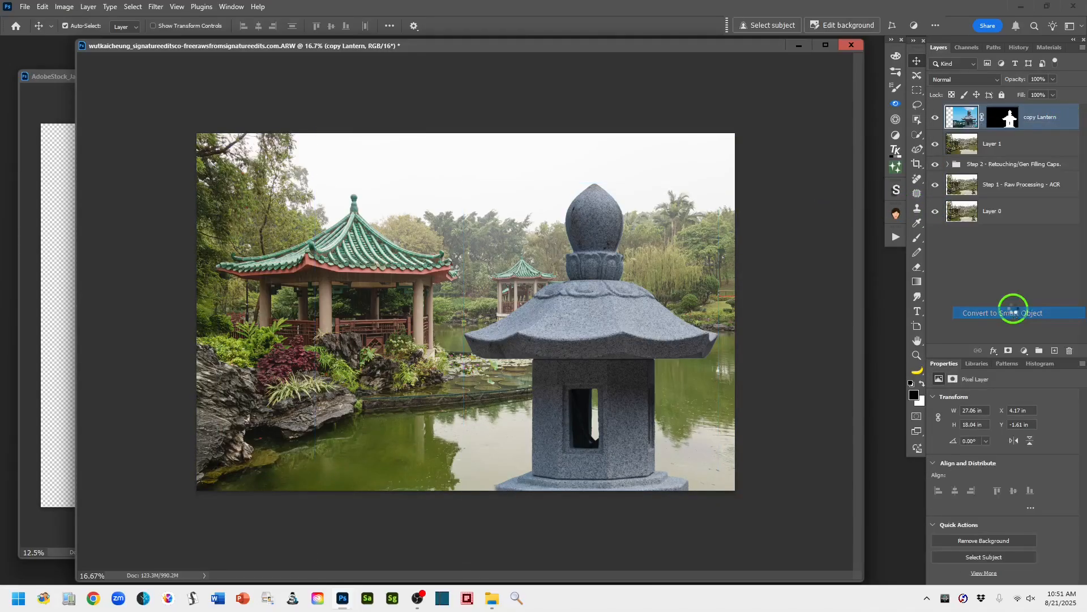
shift+click(731, 304)
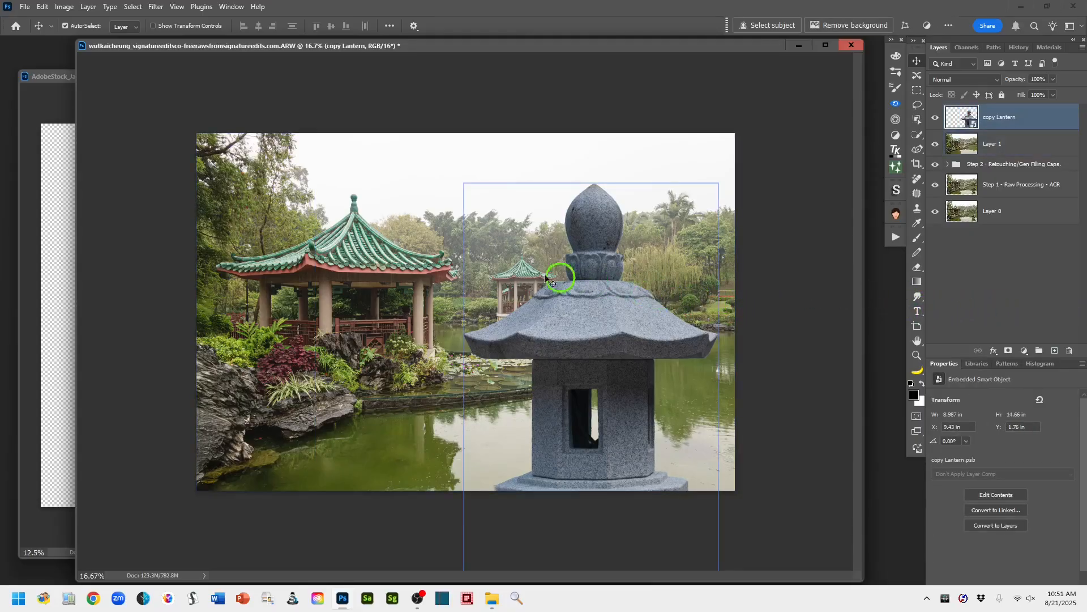
- Scale the lantern to about 29.6% width and 24.2% height and place it in the pond near the photo's lower-right corner
click(42, 8)
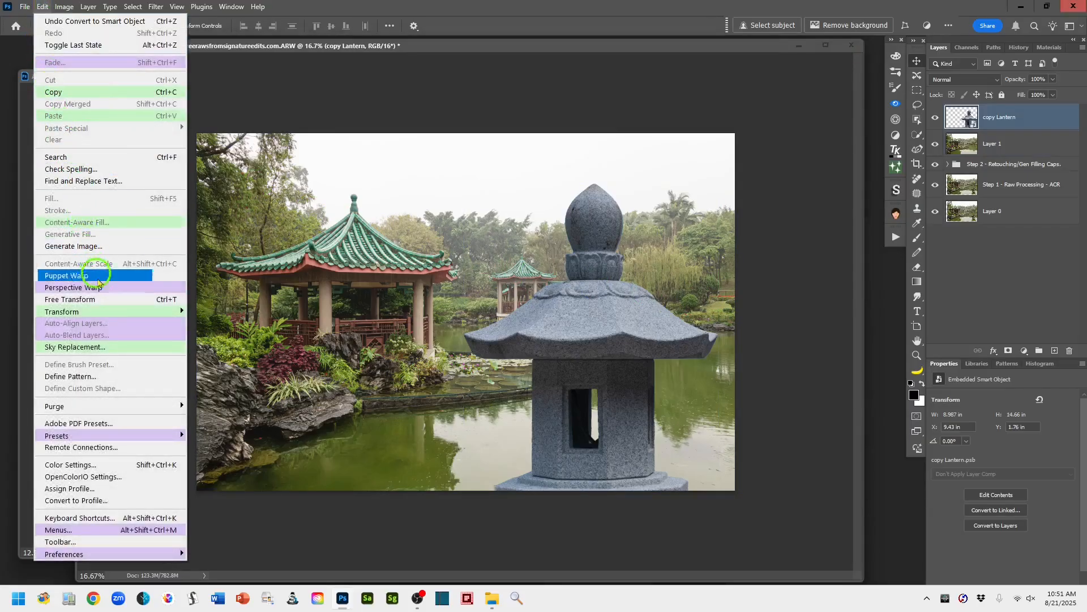
mouse_move(97, 311)
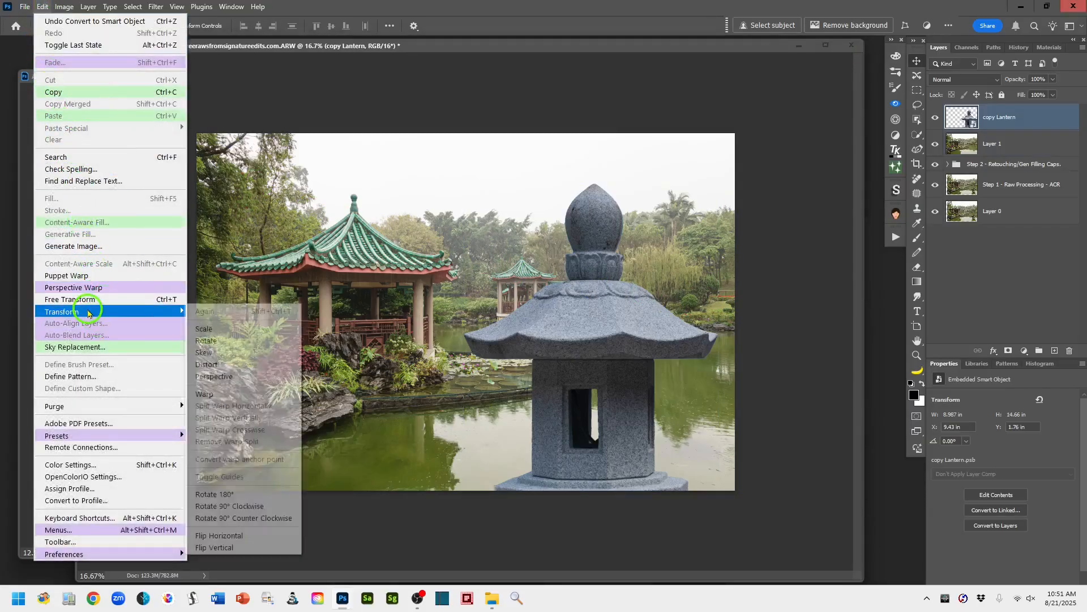
click(218, 332)
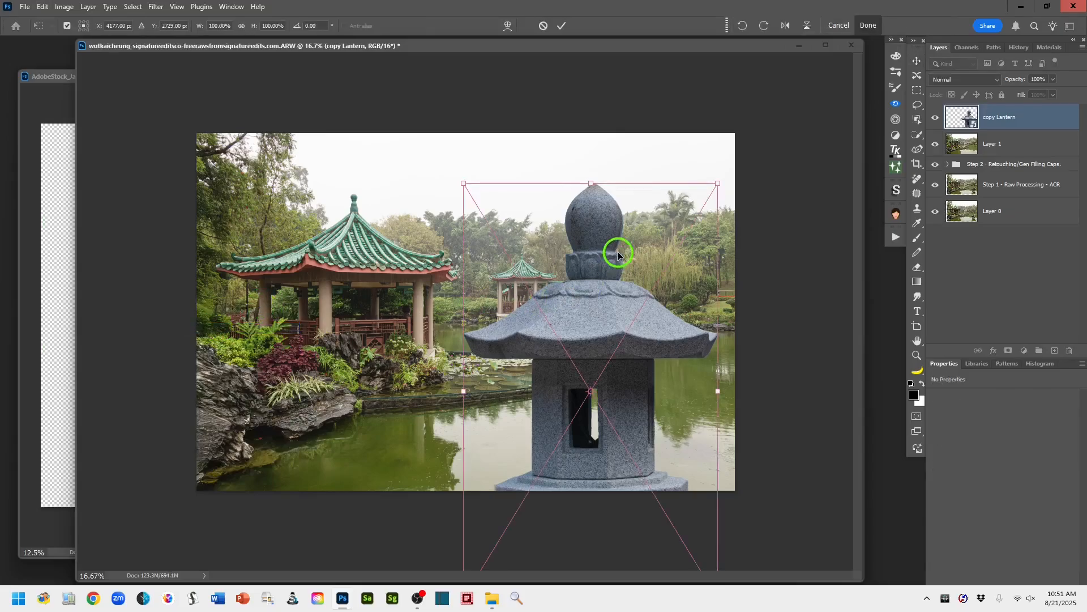
drag(716, 183, 643, 352)
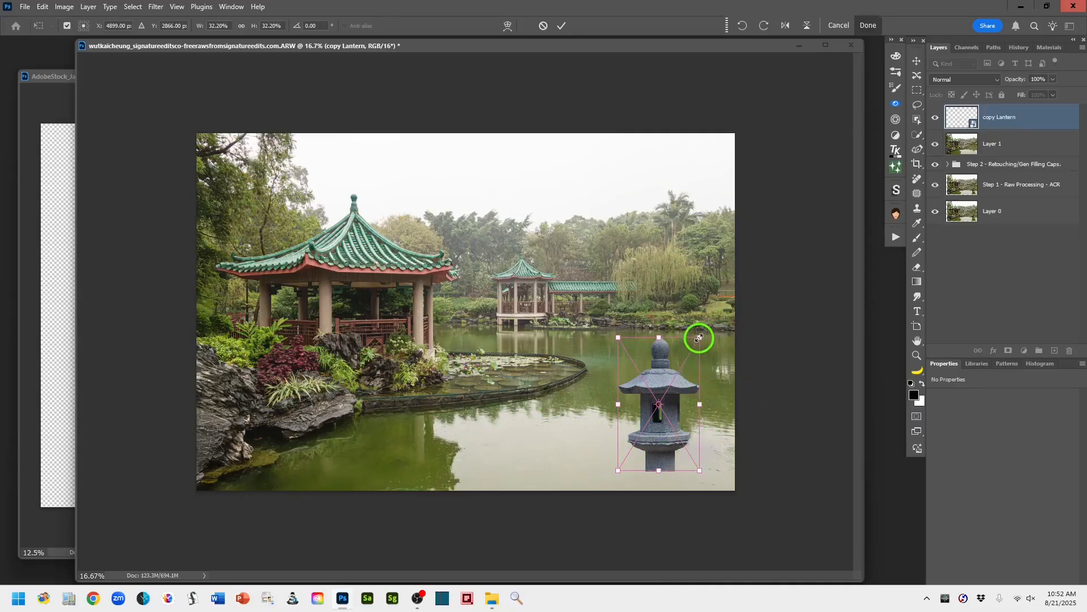
drag(699, 338, 649, 409)
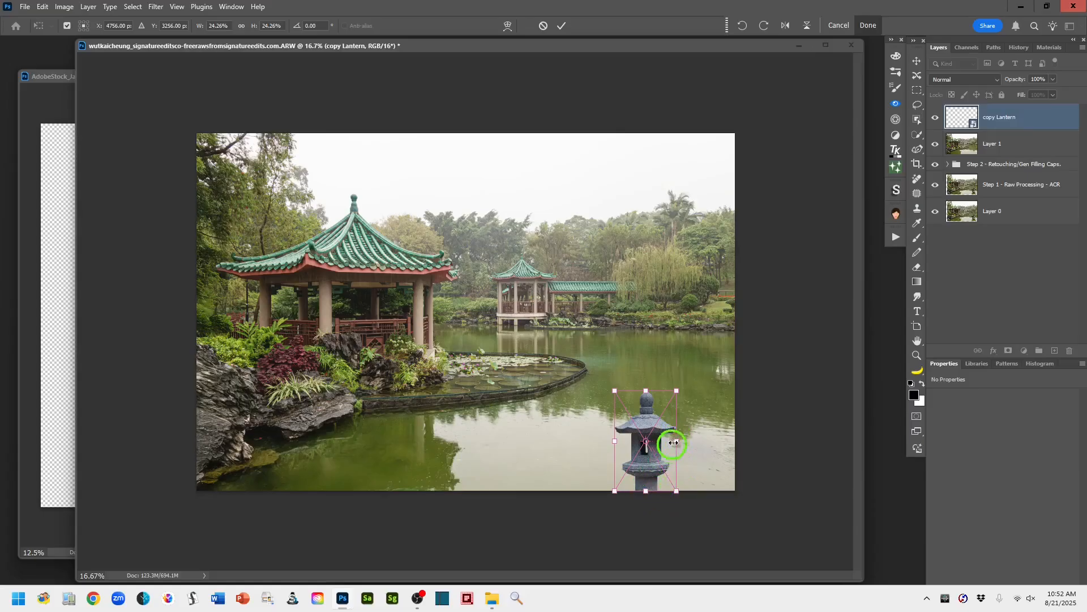
mouse_move(676, 441)
mouse_down()
mouse_move(691, 440)
mouse_move(670, 430)
mouse_up()
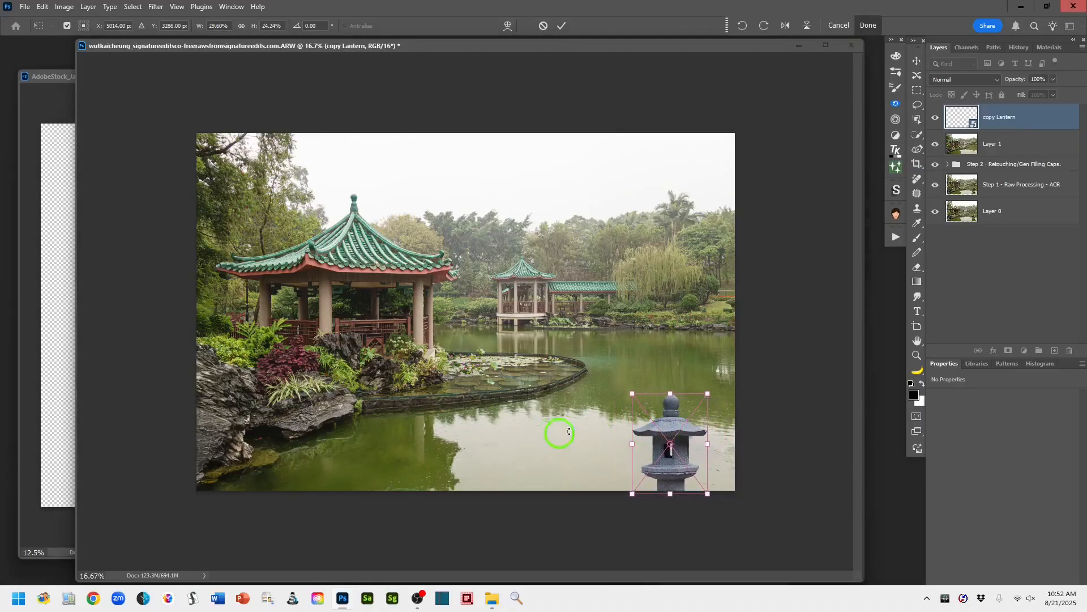
click(561, 27)
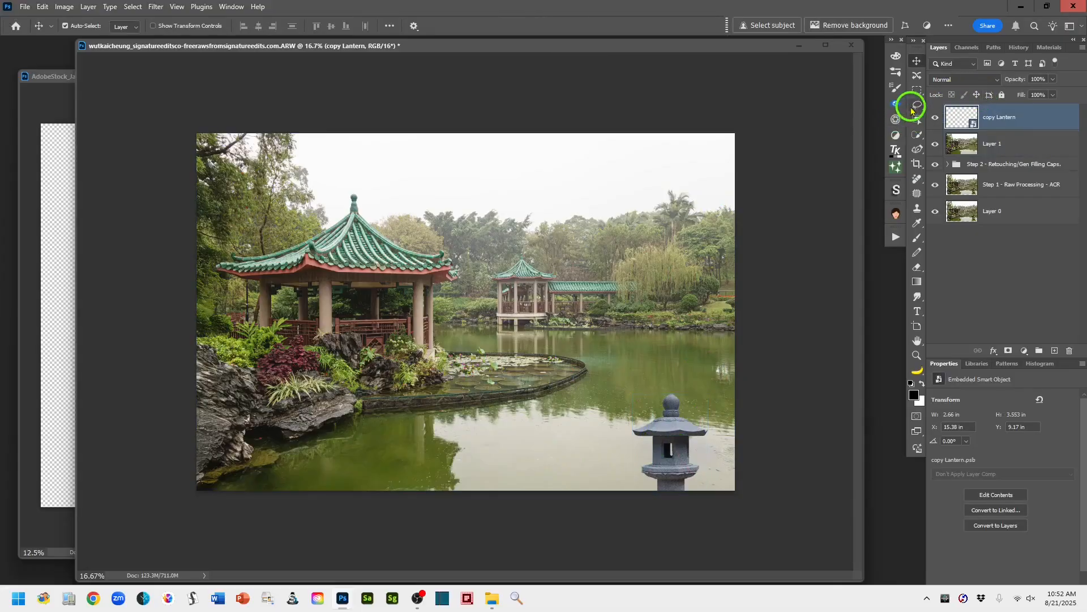
- Enable the Harmonization neural filter on the copy Lantern layer with Layer 1 as reference, and compare the lantern before and after
click(918, 107)
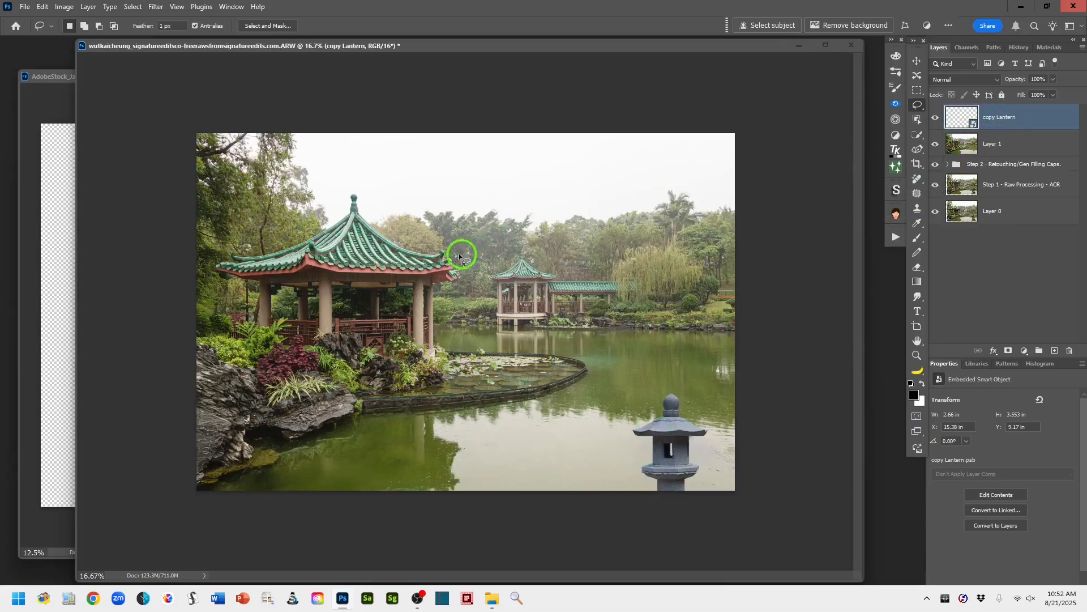
click(156, 5)
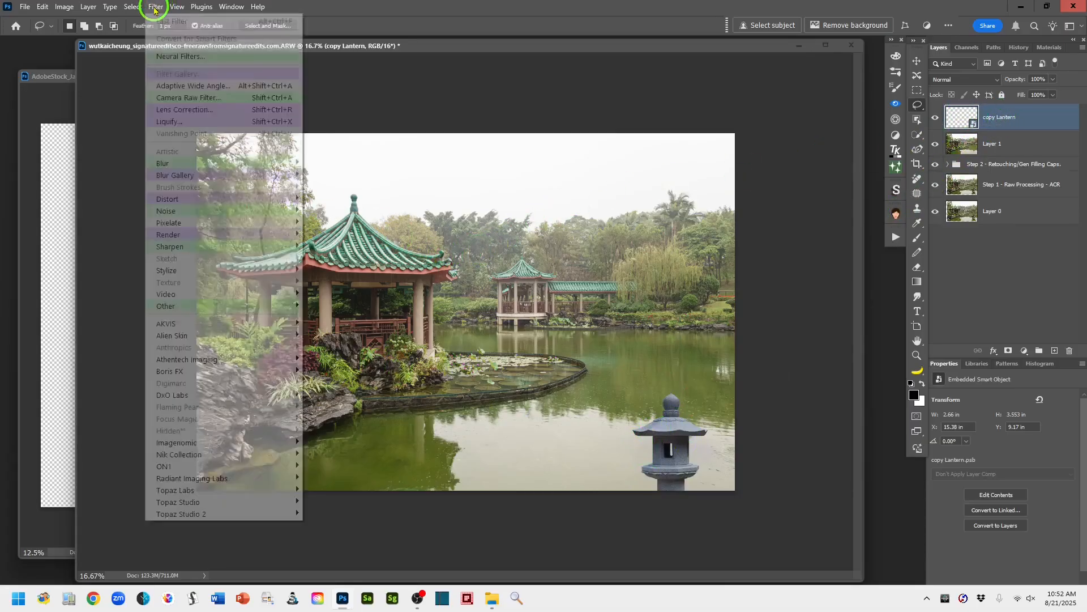
click(217, 57)
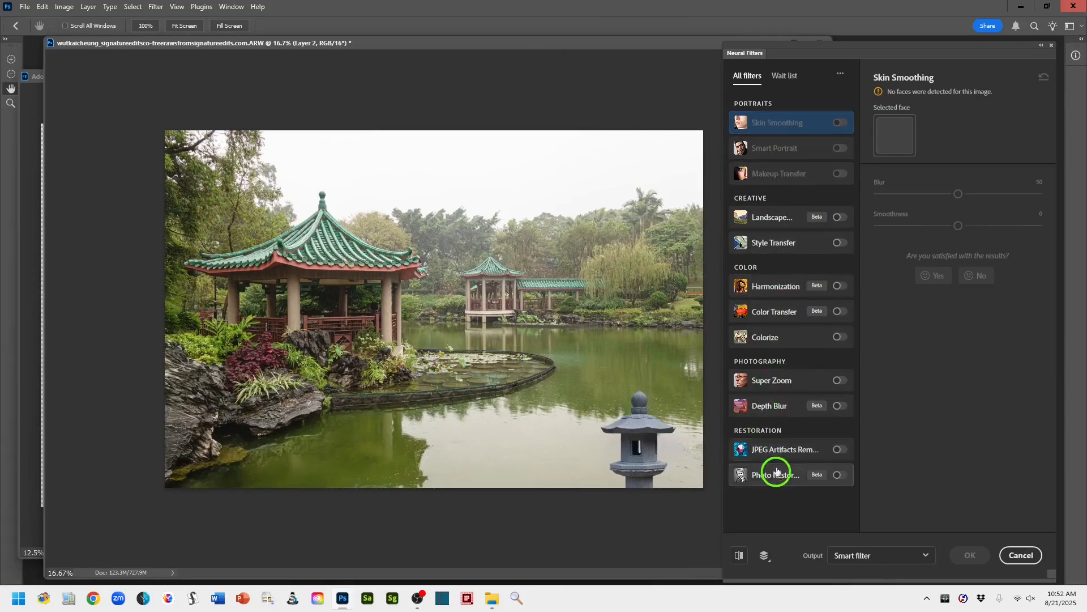
click(841, 286)
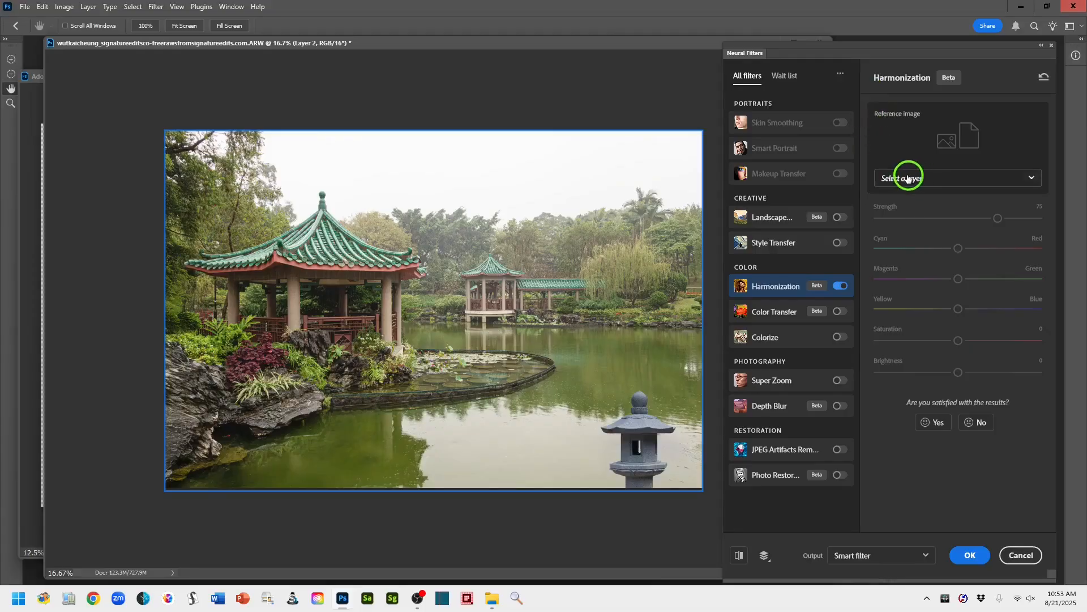
click(1031, 179)
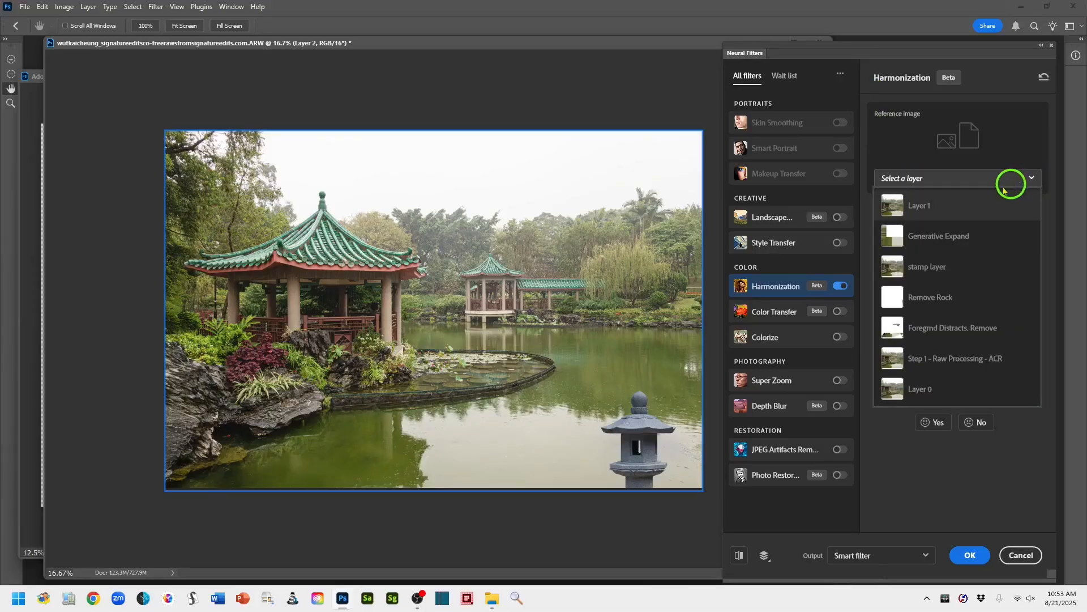
click(895, 208)
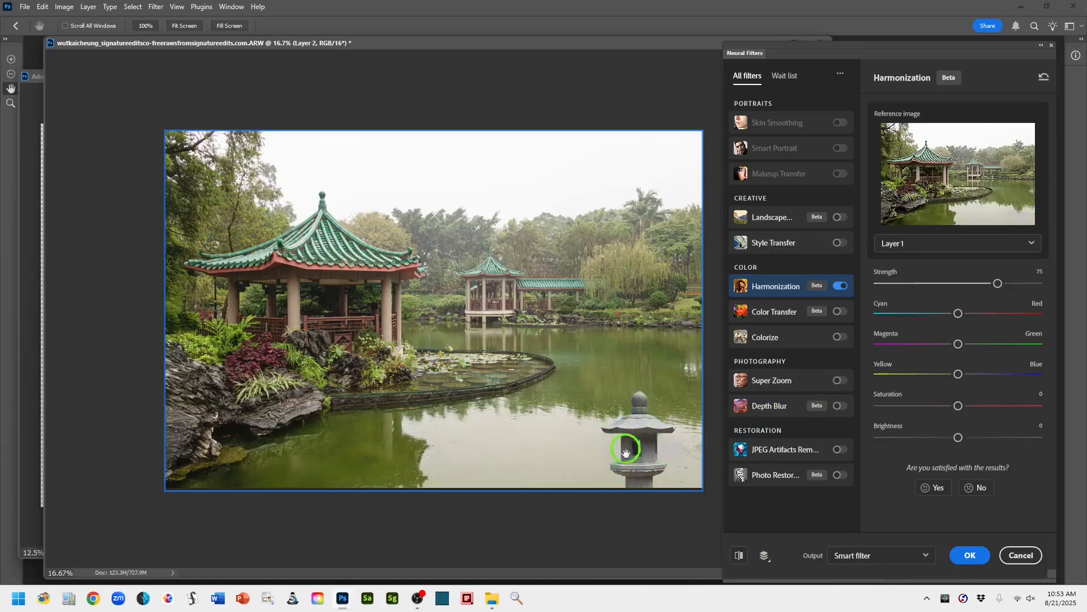
click(741, 555)
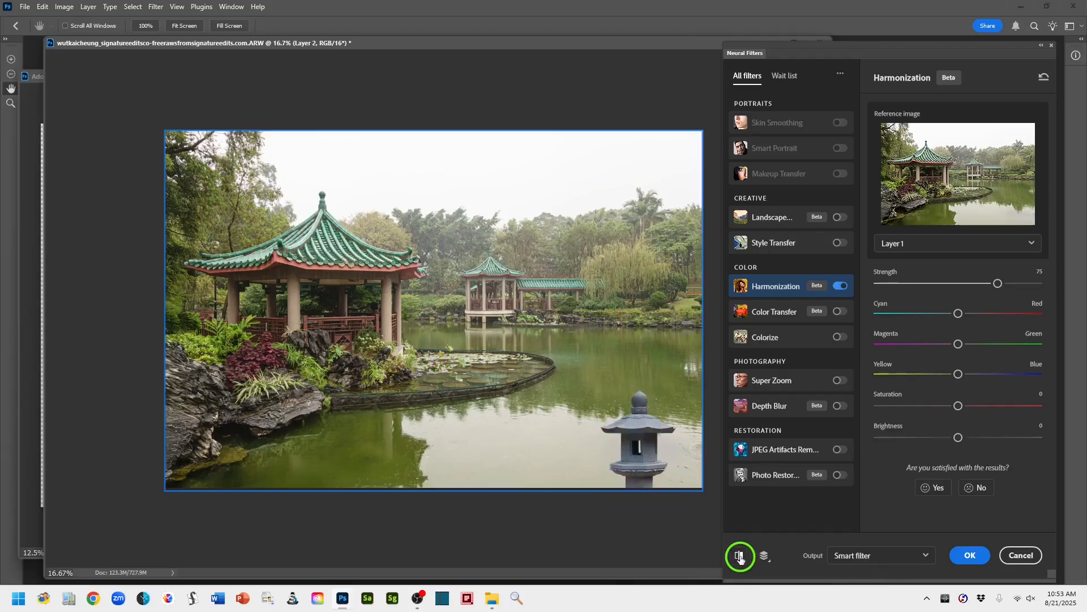
click(741, 555)
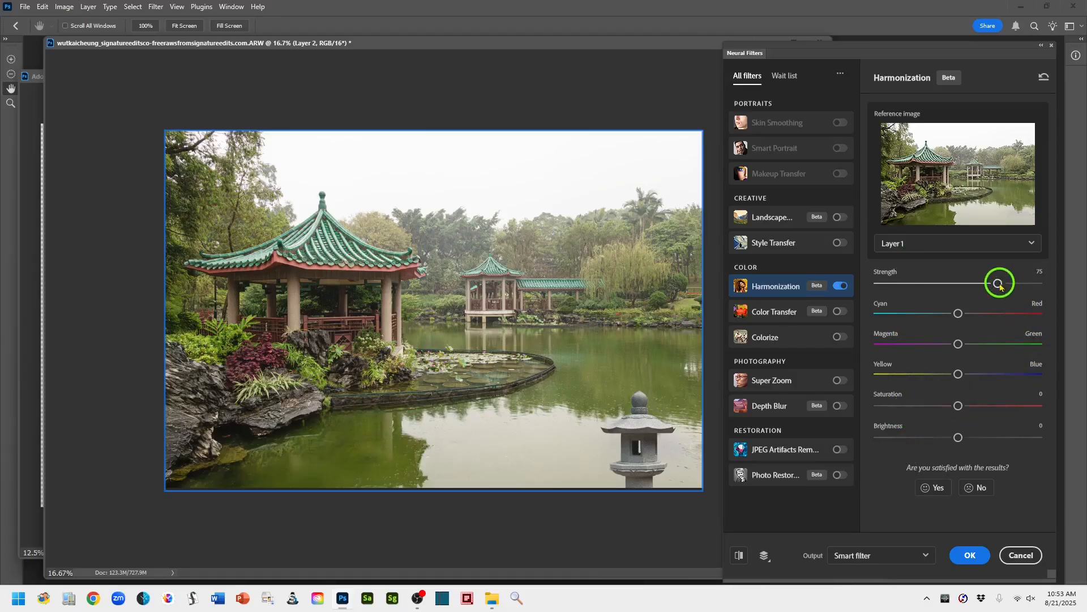
- Set Harmonization Strength to 68, Saturation to +2 and Brightness to -12, shifting the lantern's color slightly toward green and yellow
drag(999, 287, 989, 290)
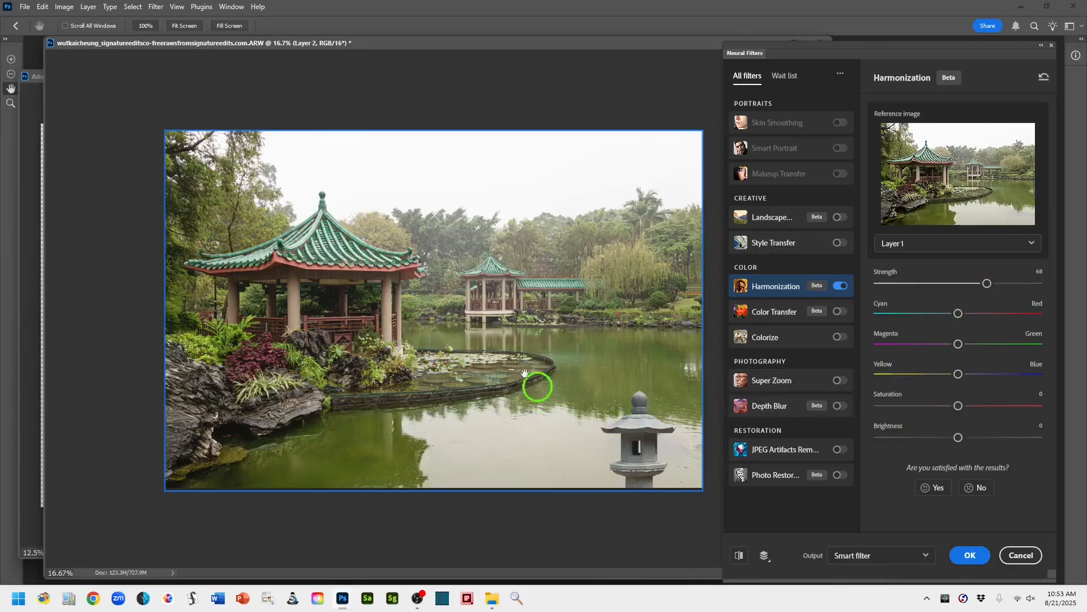
drag(958, 343, 968, 352)
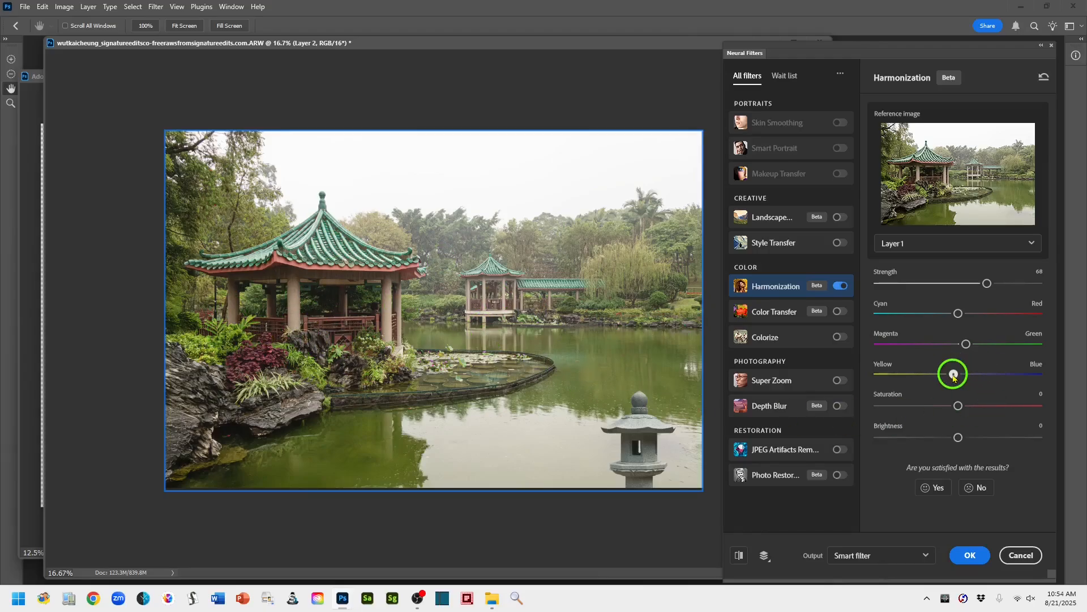
drag(953, 374, 953, 375)
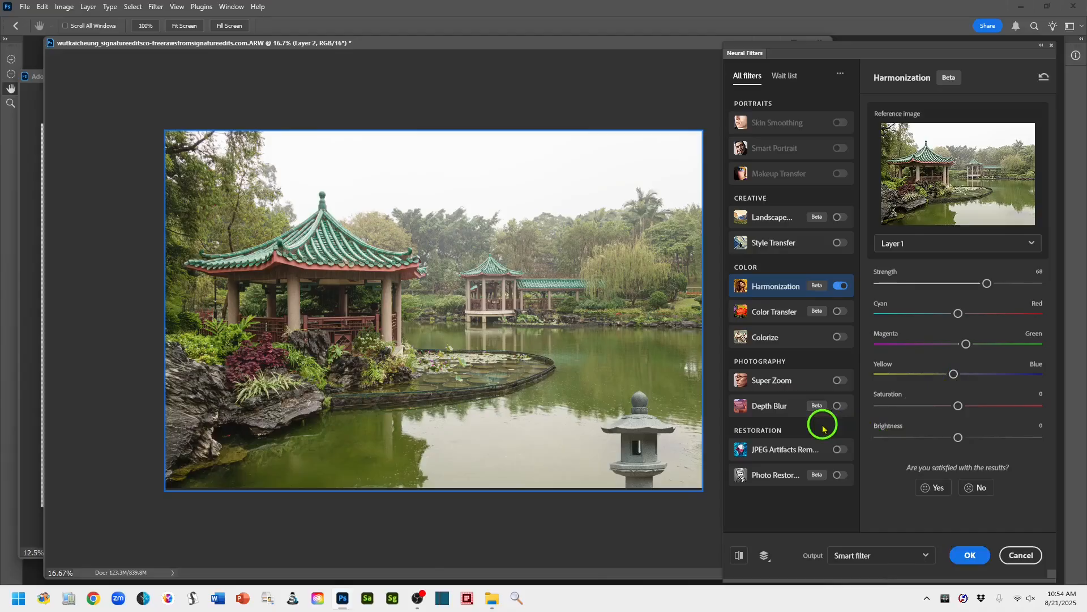
click(962, 406)
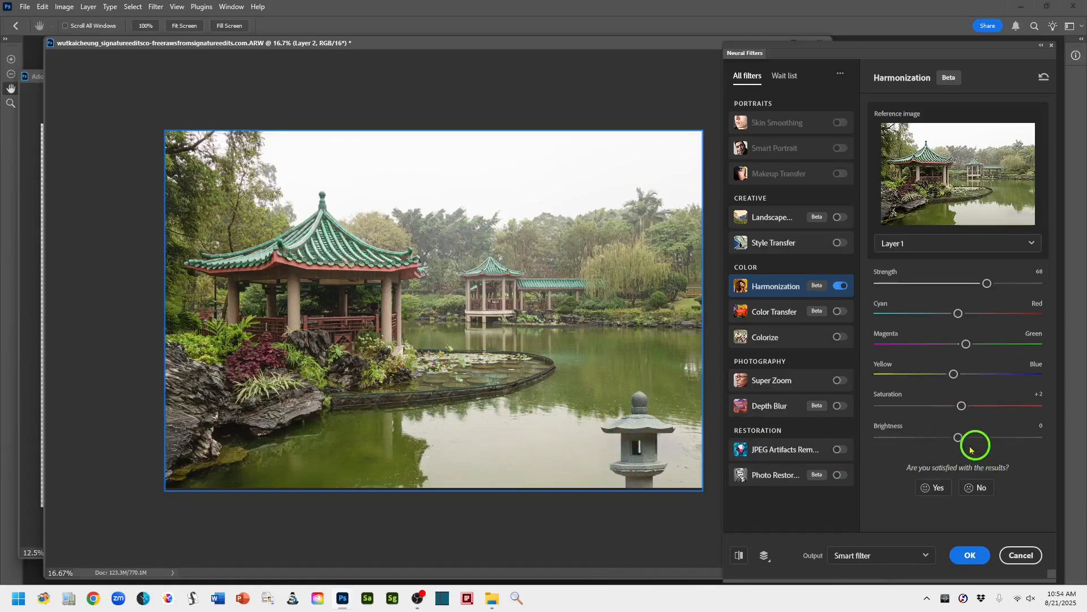
drag(958, 442, 943, 446)
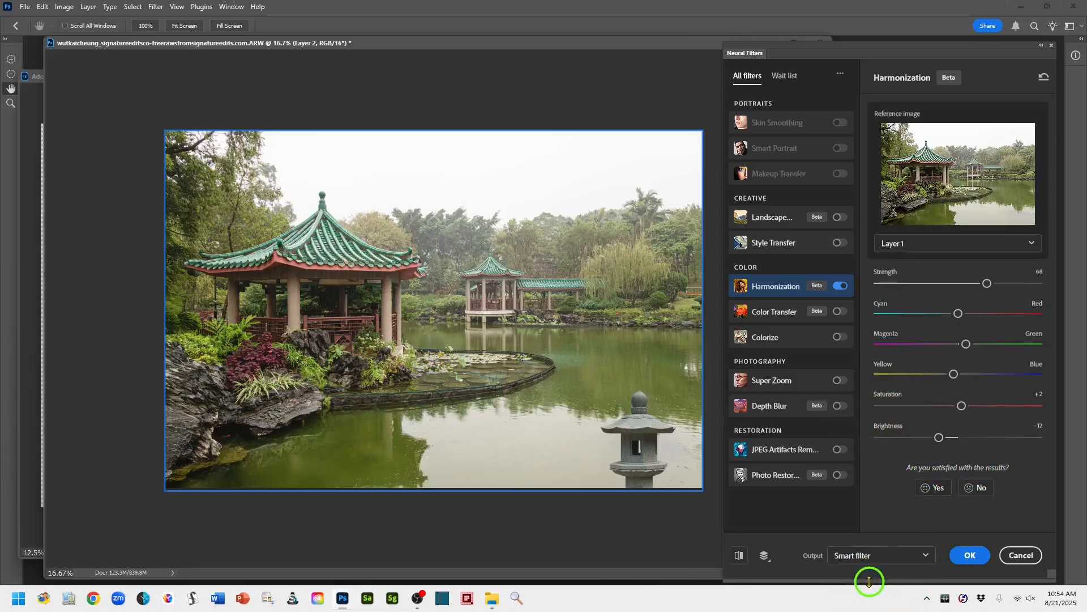
- Output the Harmonization result as a smart filter on the copy Lantern layer and apply it
click(927, 557)
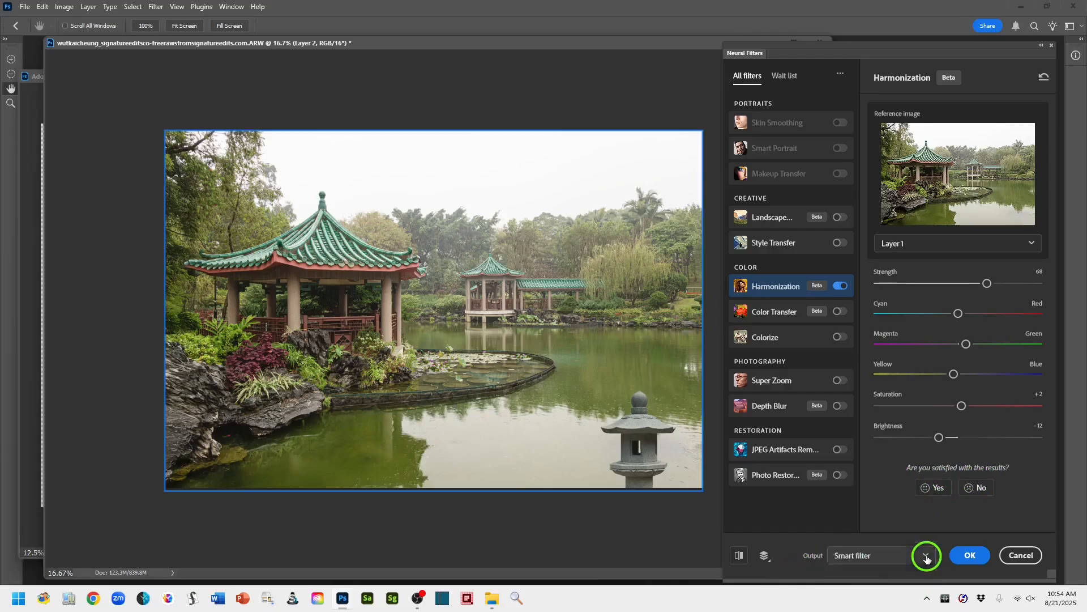
click(864, 564)
click(923, 556)
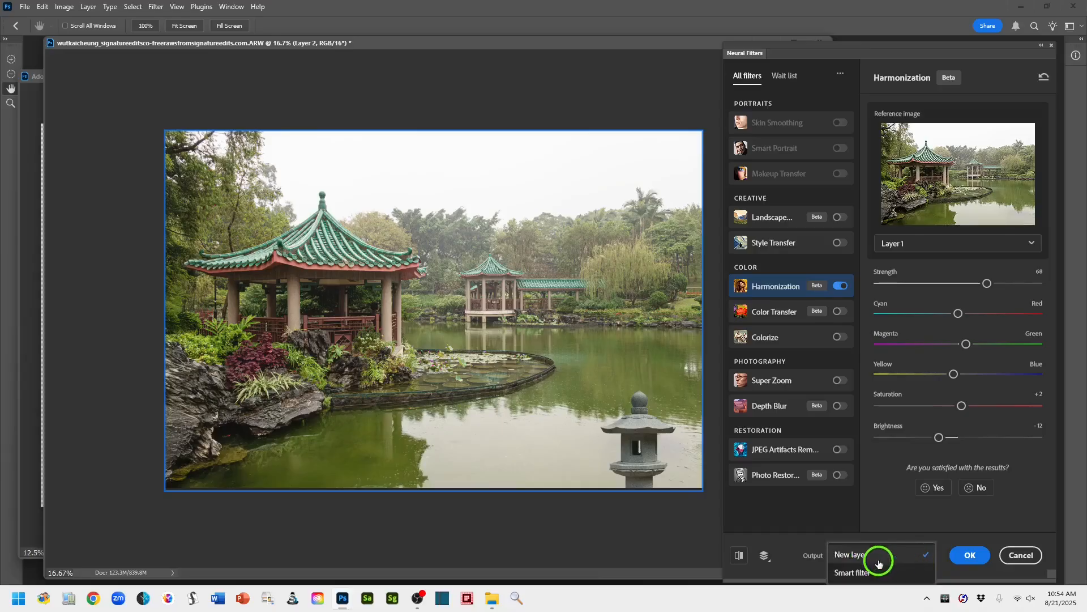
click(853, 573)
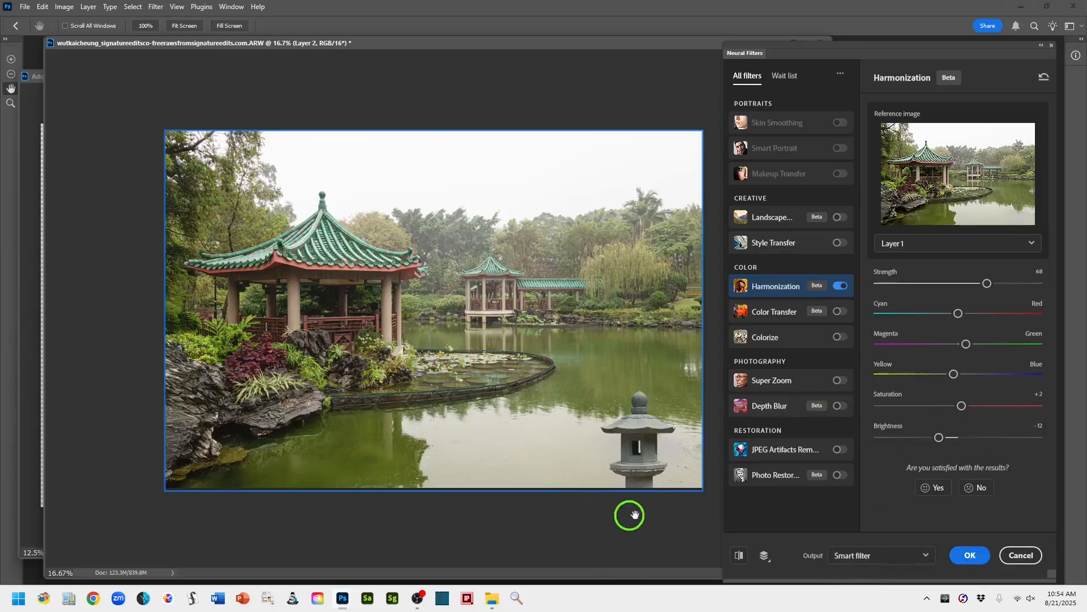
click(970, 555)
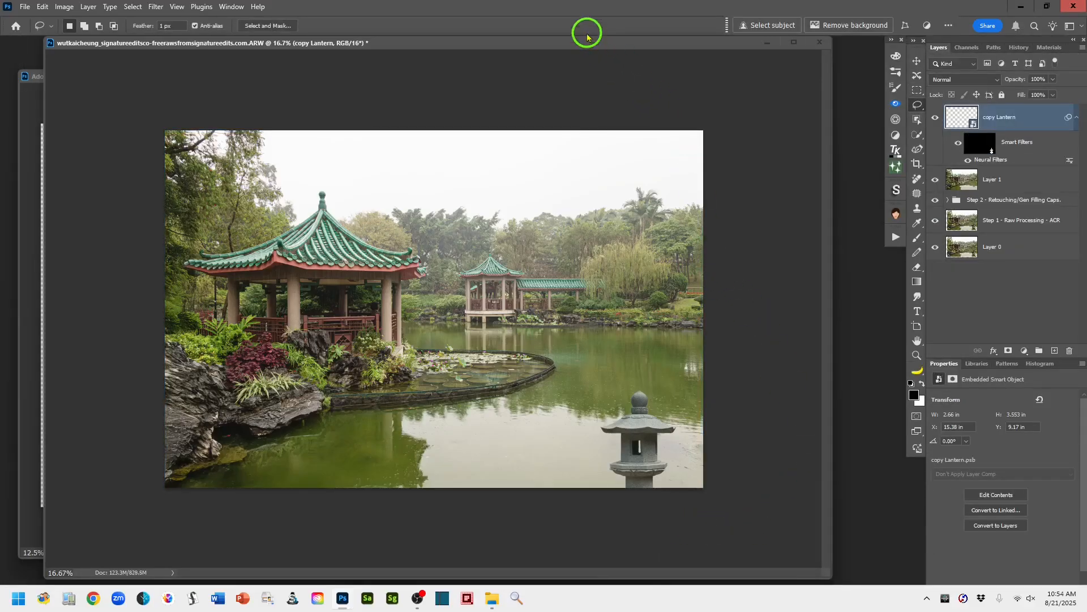
- Group the copy Lantern layer and Layer 1, and name the group Step 3 - Compositing + Matching
drag(581, 48, 627, 49)
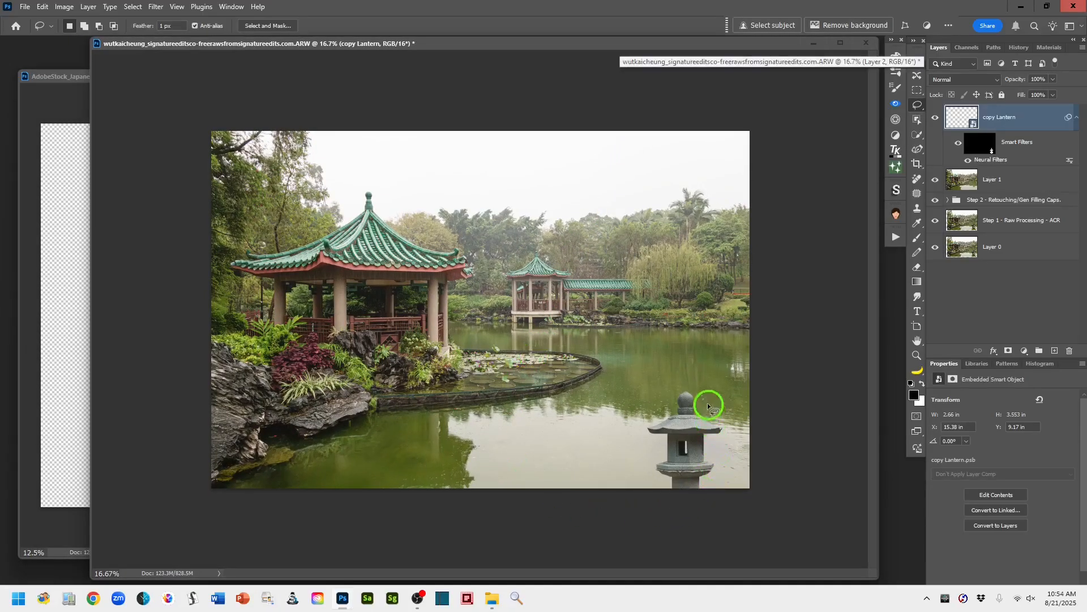
drag(708, 406, 724, 450)
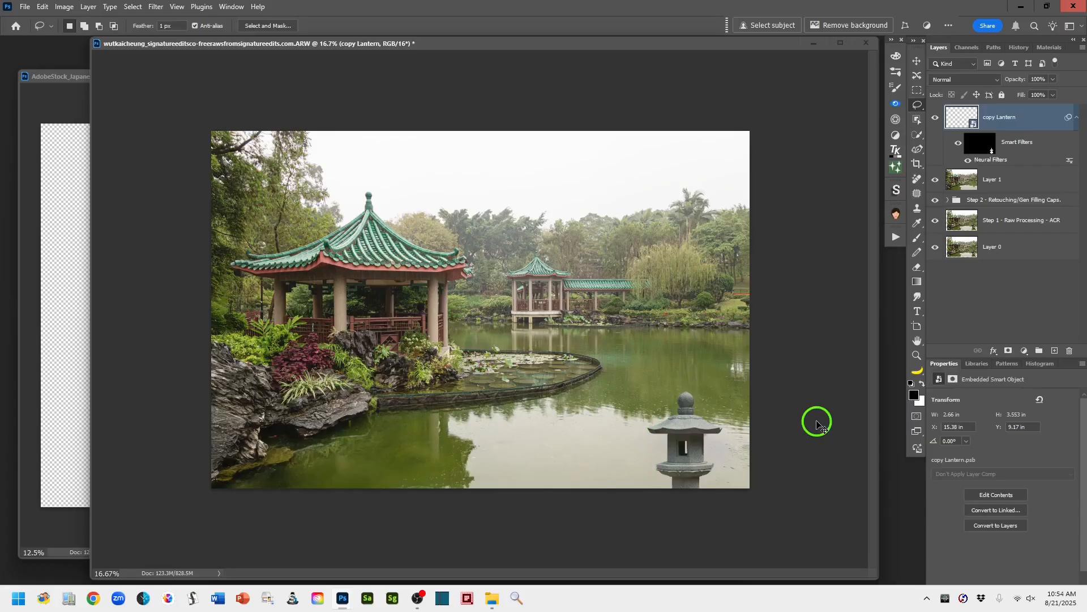
key(ctrl+plus)
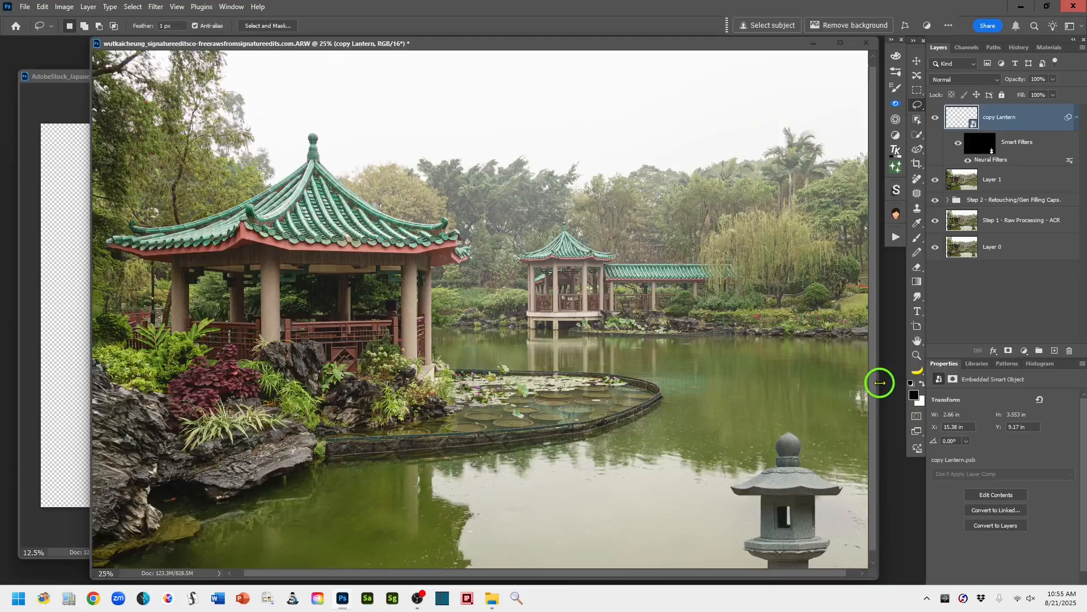
scroll(874, 396, down, 2)
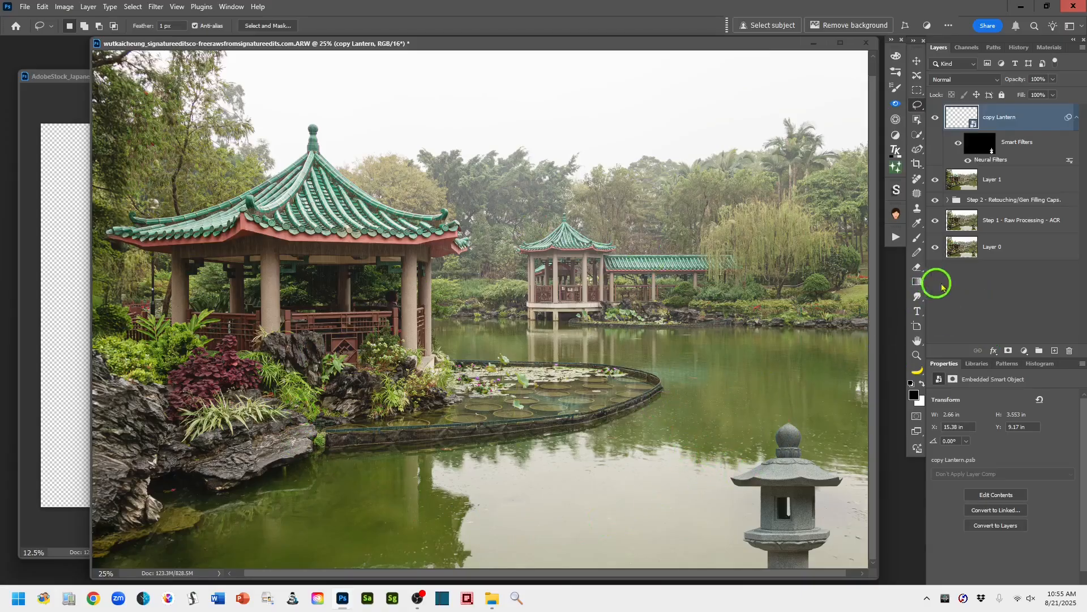
drag(91, 367, 48, 369)
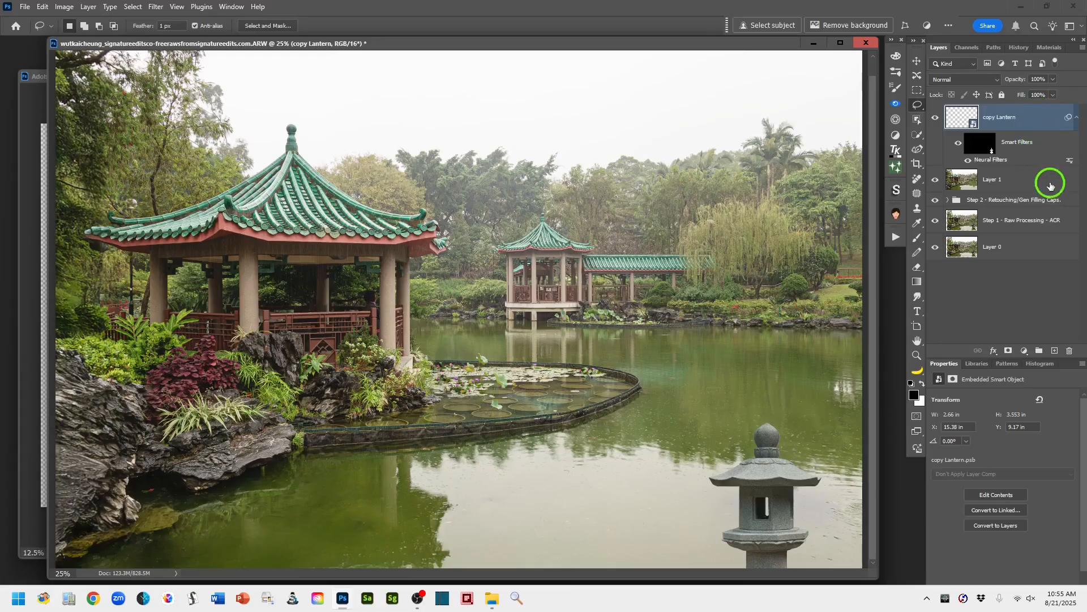
shift+click(1026, 179)
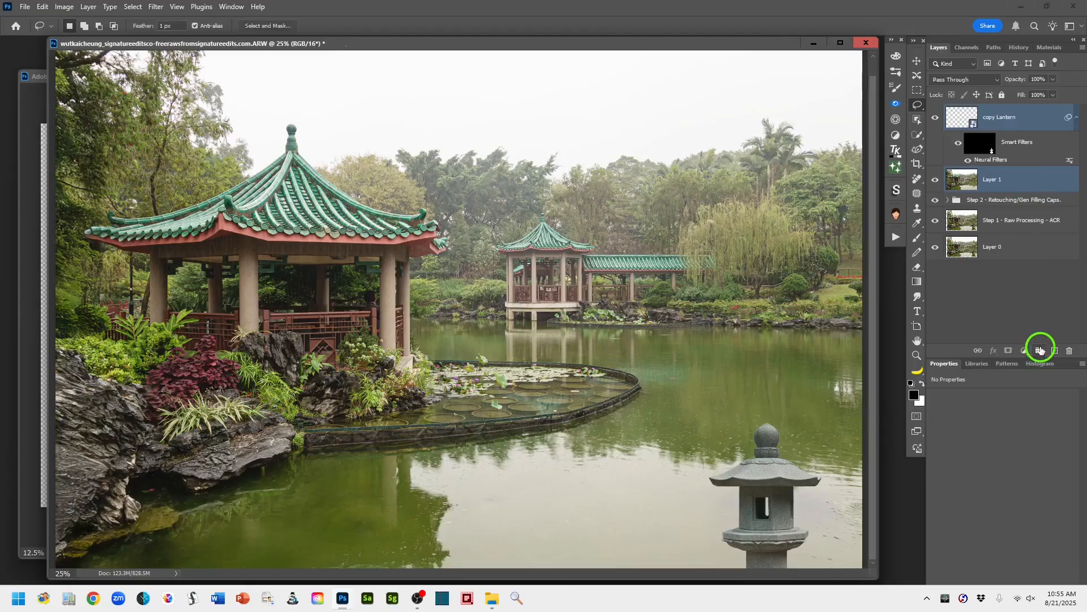
click(1040, 351)
double_click(974, 111)
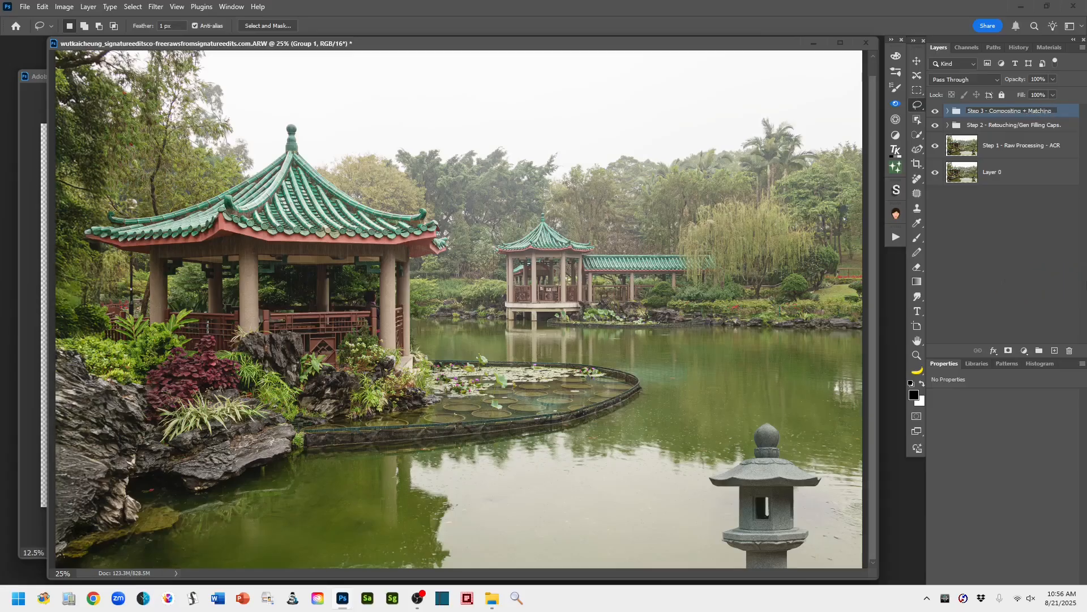
click(1067, 111)
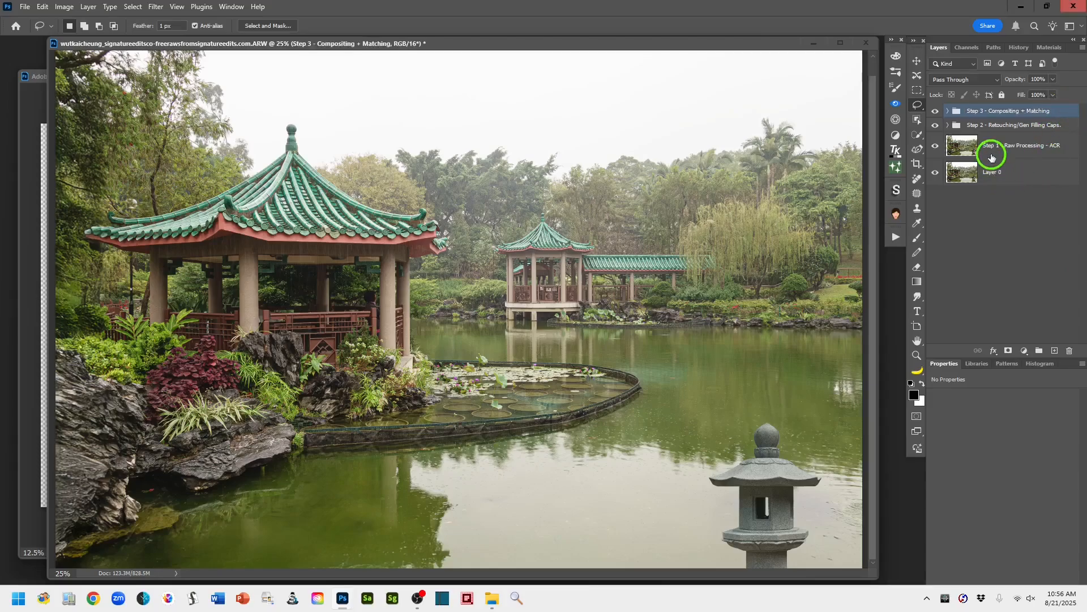
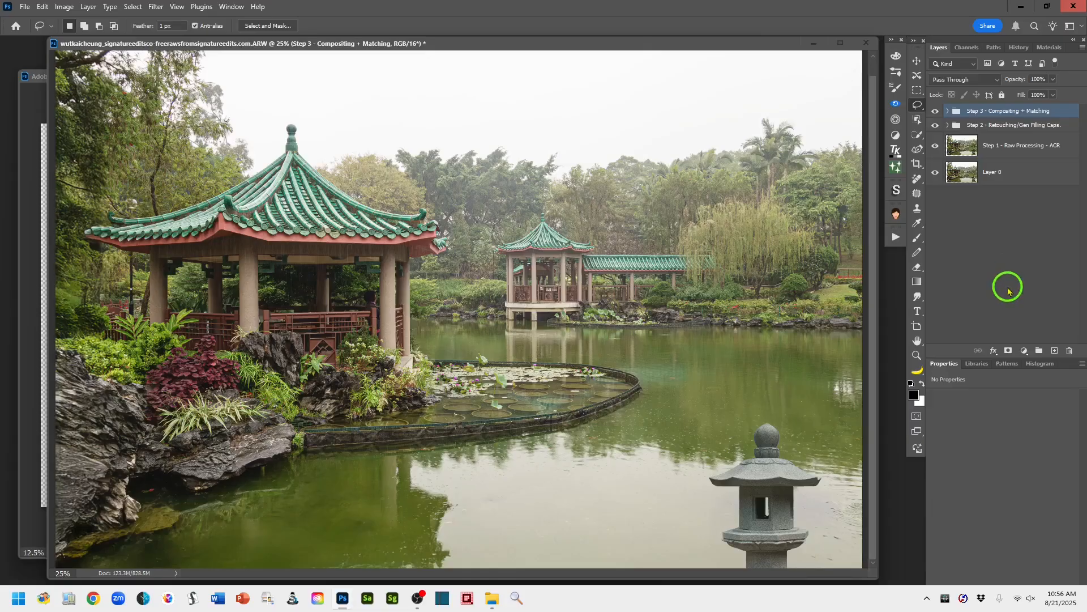
- Create a layer above the Step 3 group and stamp all visible layers onto it
key(ctrl+minus)
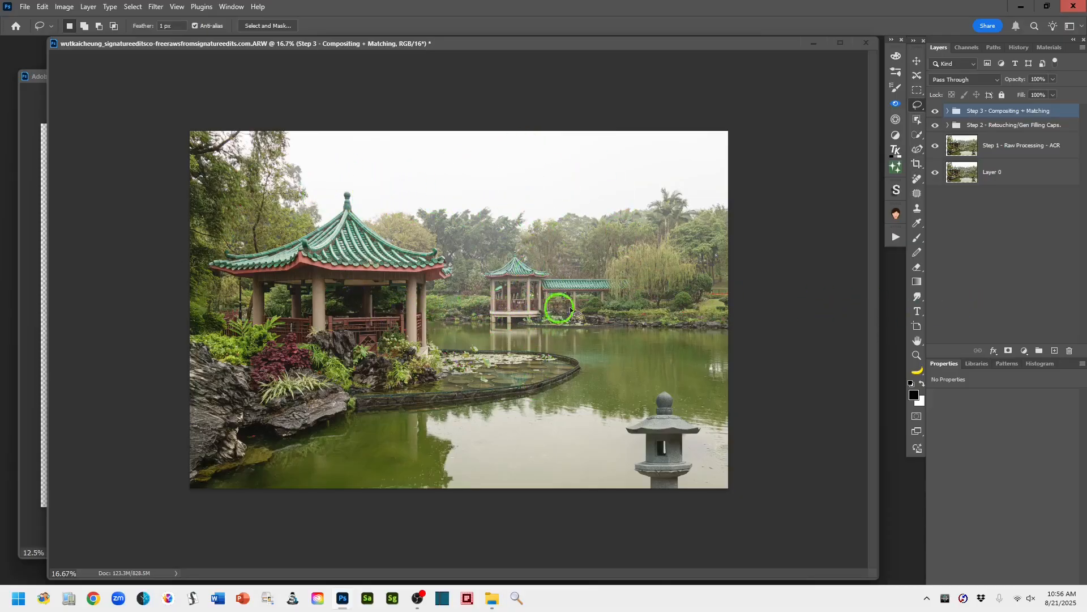
click(1057, 352)
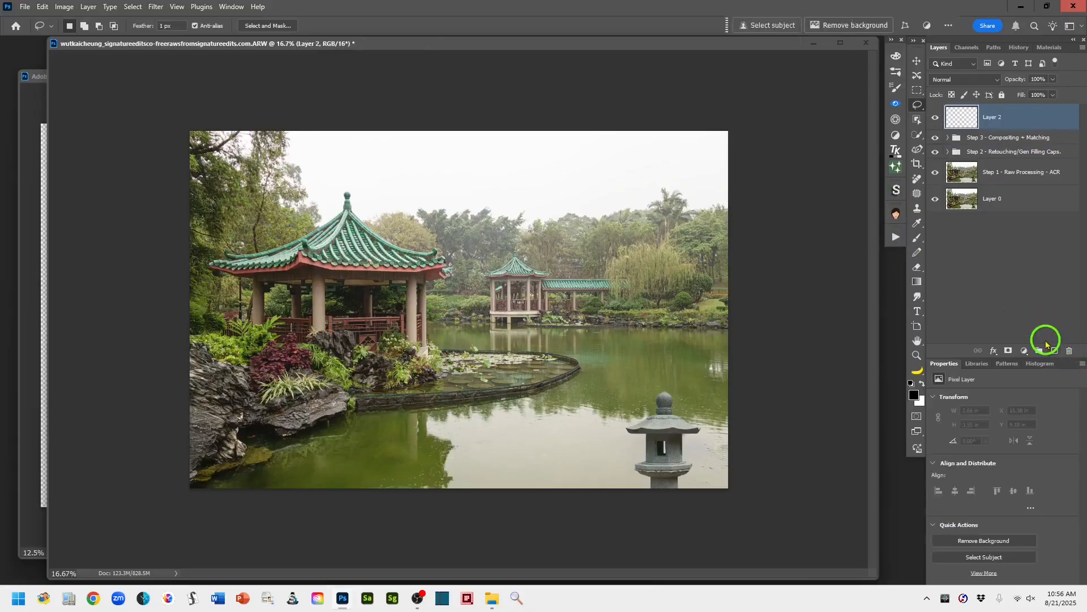
key(ctrl+alt+shift+e)
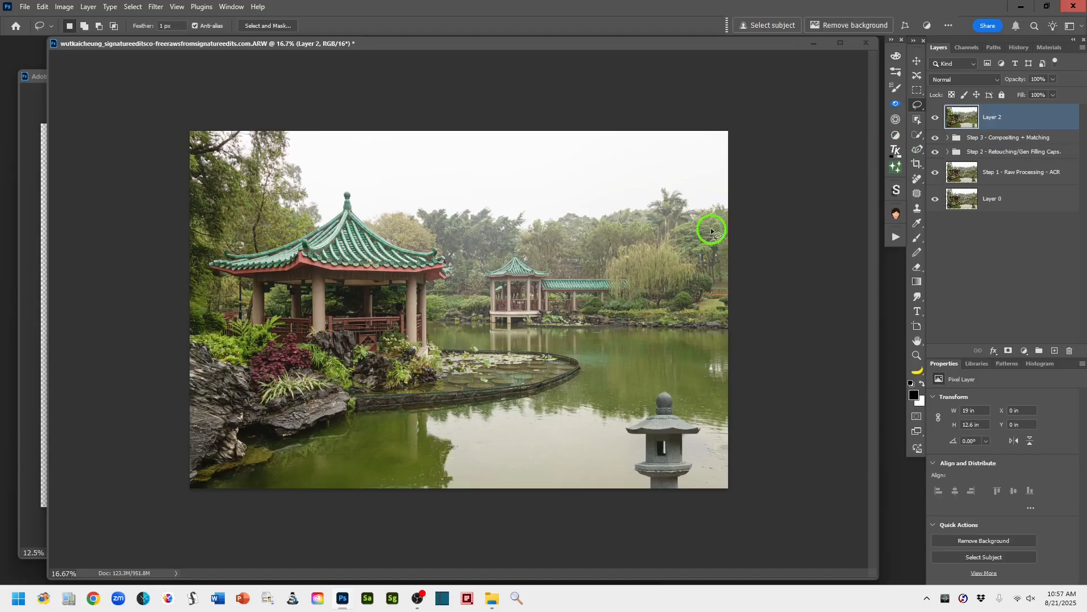
- Start Sky Replacement on the stamped Layer 2 and browse the sky presets, keeping the overcast cloudy sky
click(41, 8)
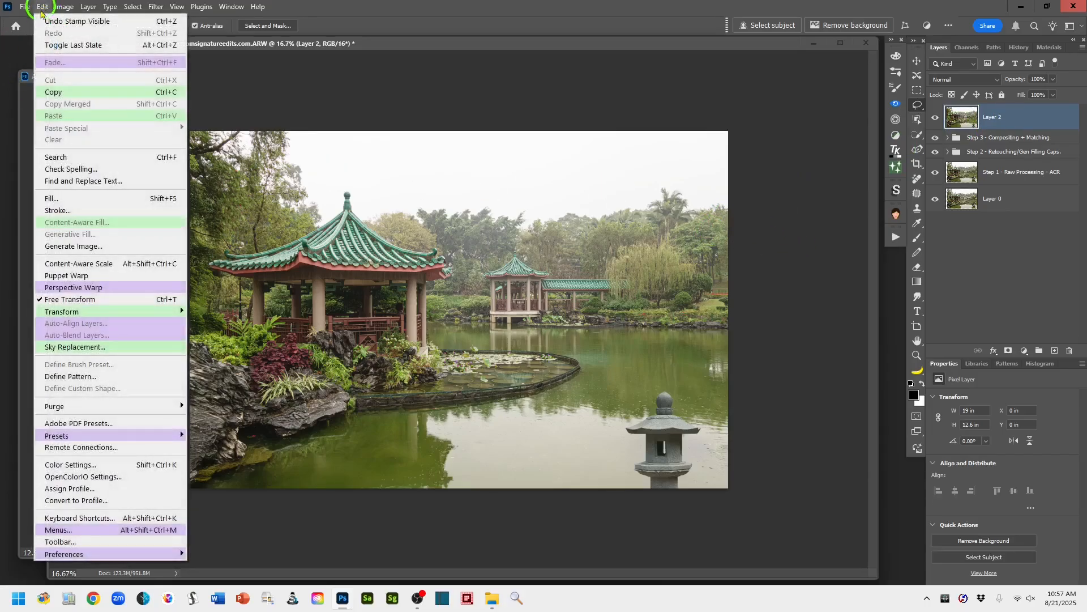
click(127, 350)
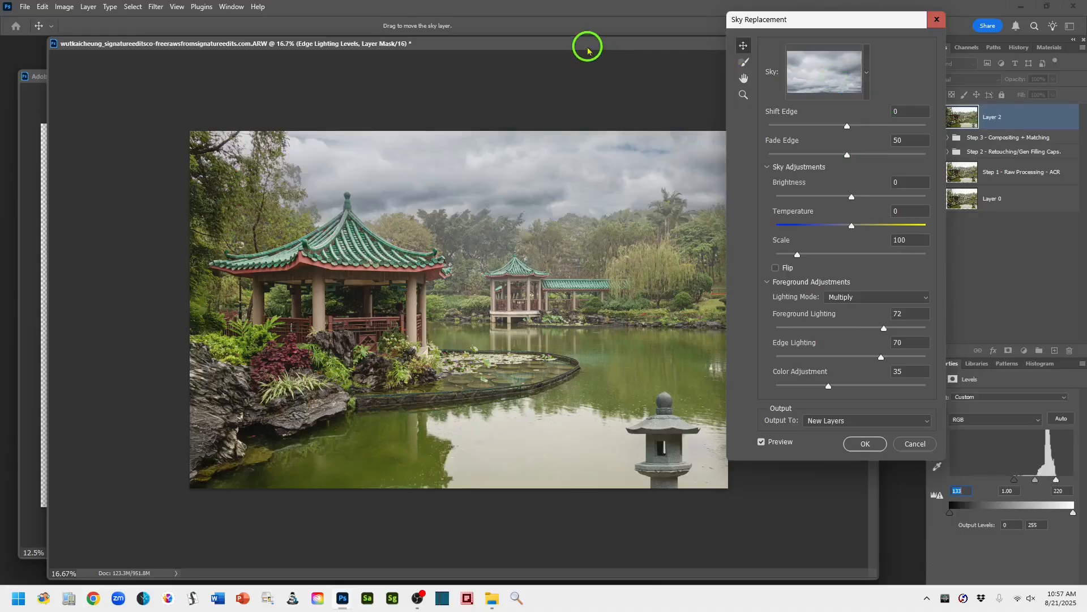
drag(588, 51, 552, 54)
click(831, 67)
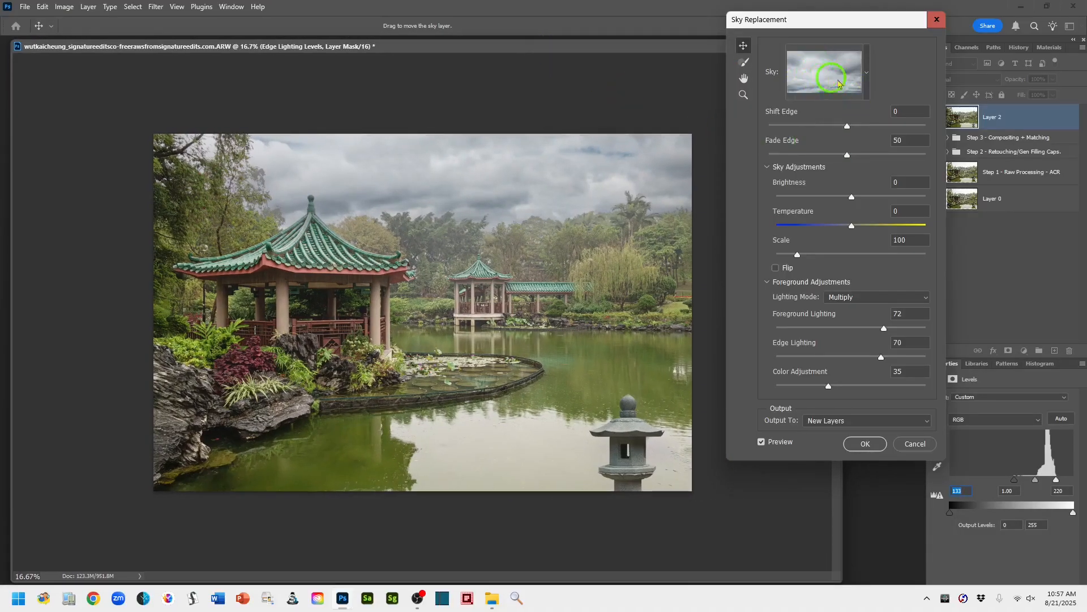
click(866, 76)
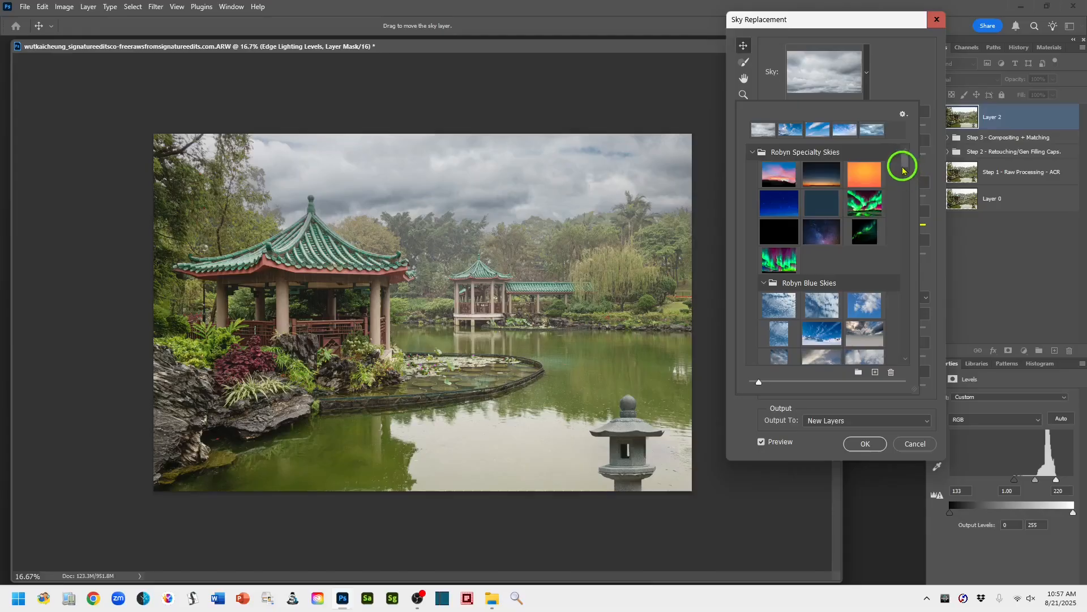
mouse_move(904, 160)
mouse_down()
mouse_move(901, 363)
mouse_move(910, 146)
mouse_up()
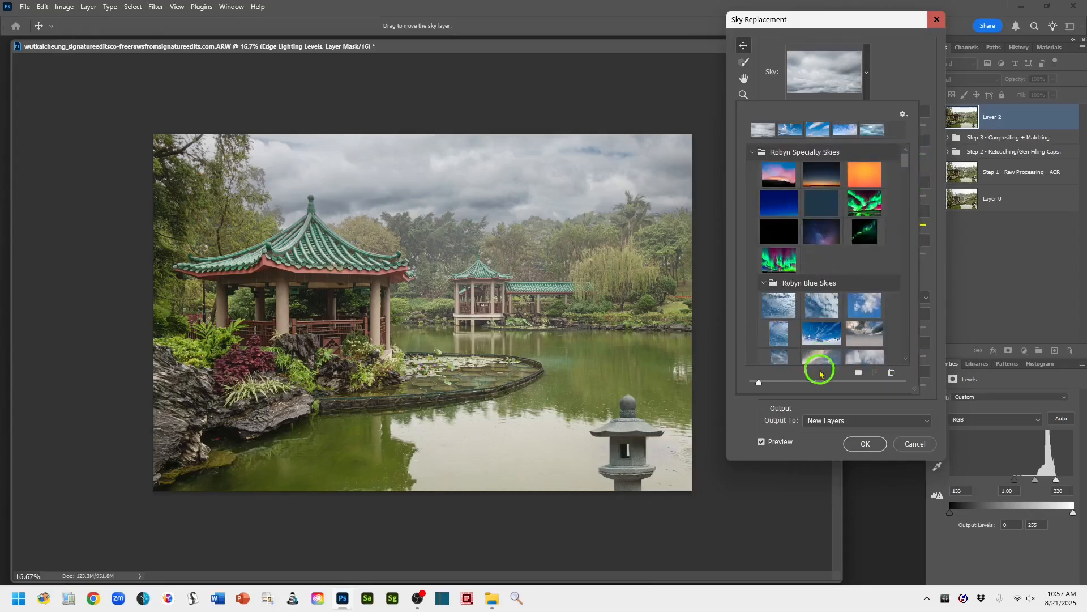
click(899, 71)
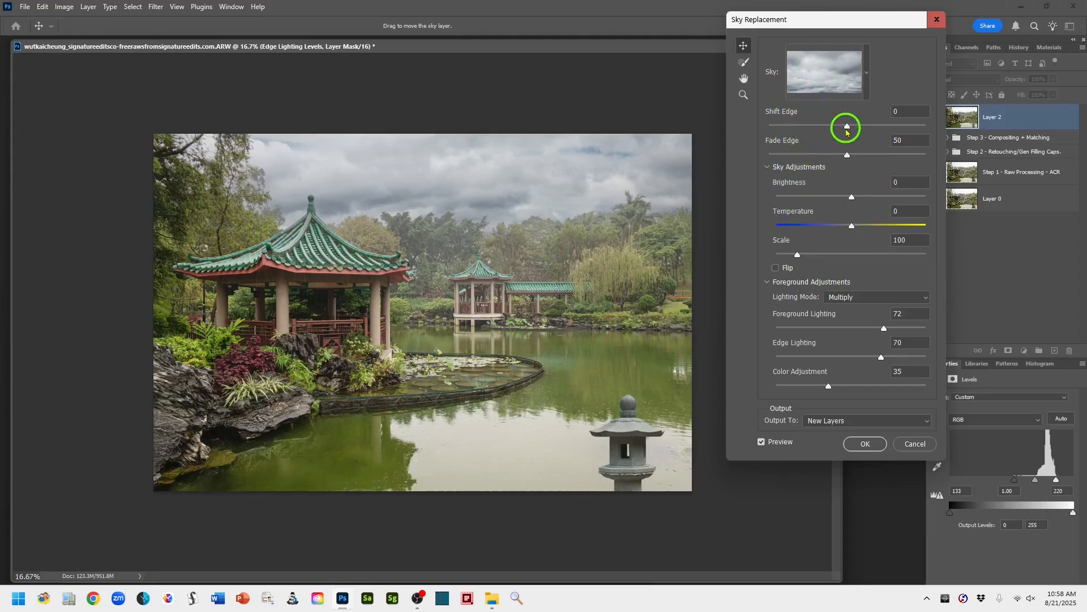
- Set the replacement sky's Shift Edge to 50 and Fade Edge to 44
drag(849, 131, 879, 132)
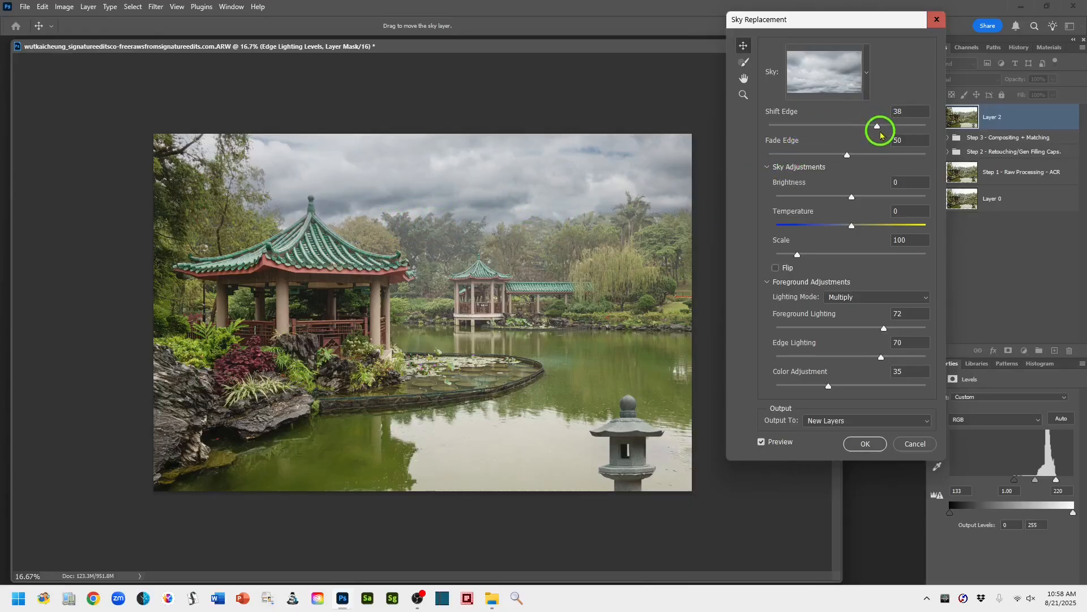
drag(879, 131, 888, 132)
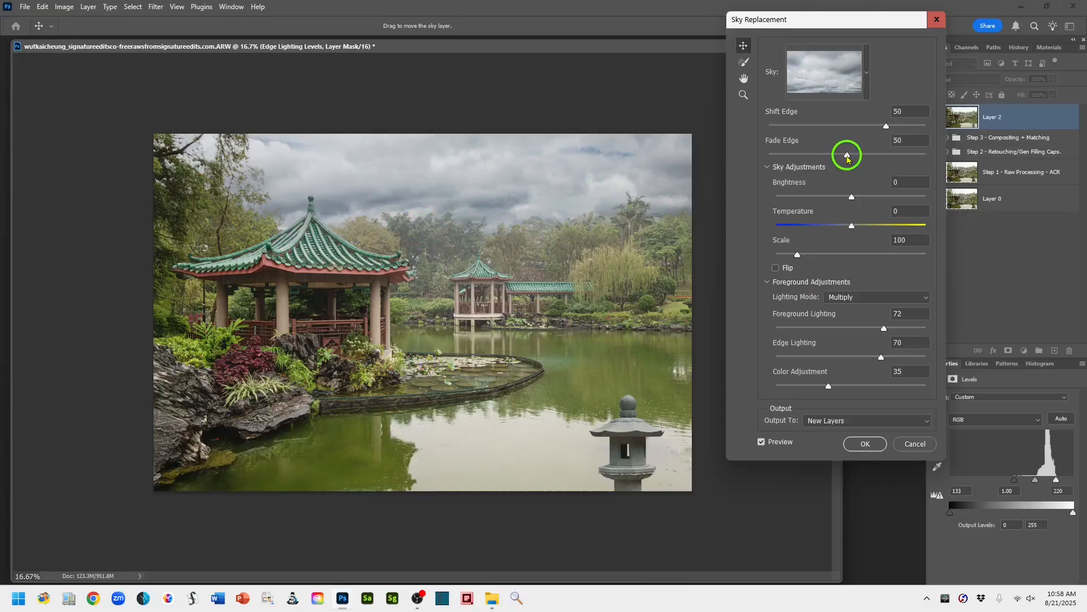
drag(848, 160, 843, 158)
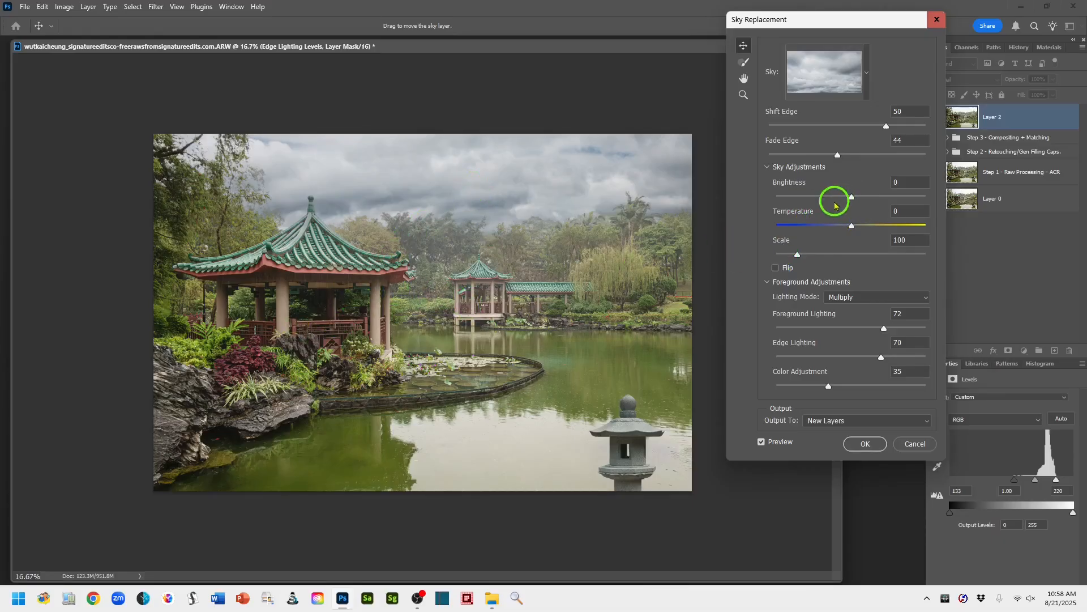
- Adjust the replacement sky to Brightness 25, Temperature 12 and Scale 133
drag(852, 201, 870, 199)
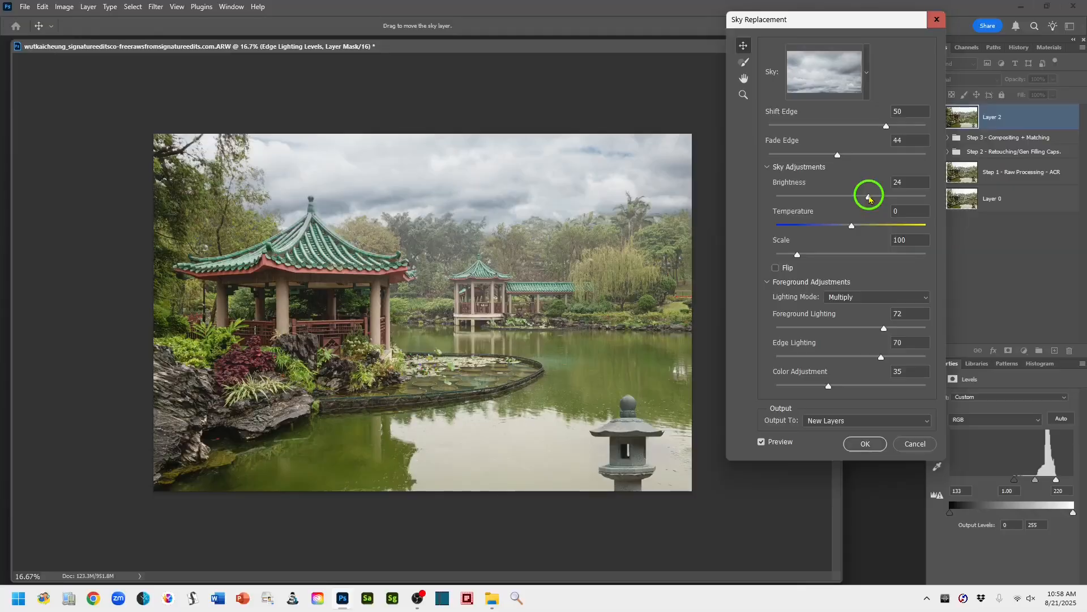
drag(871, 200, 873, 199)
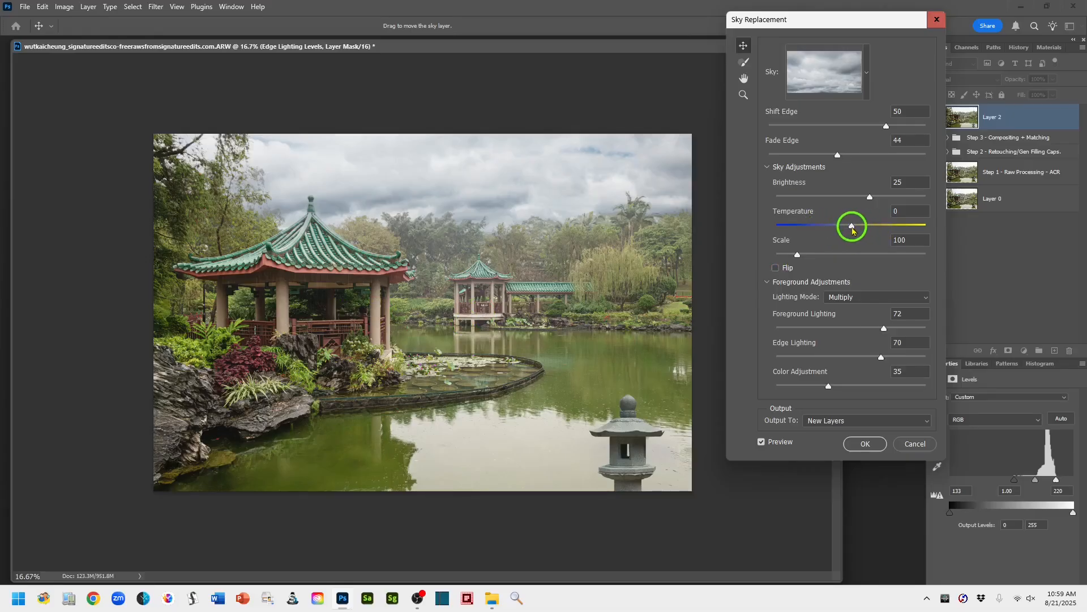
drag(853, 230, 860, 230)
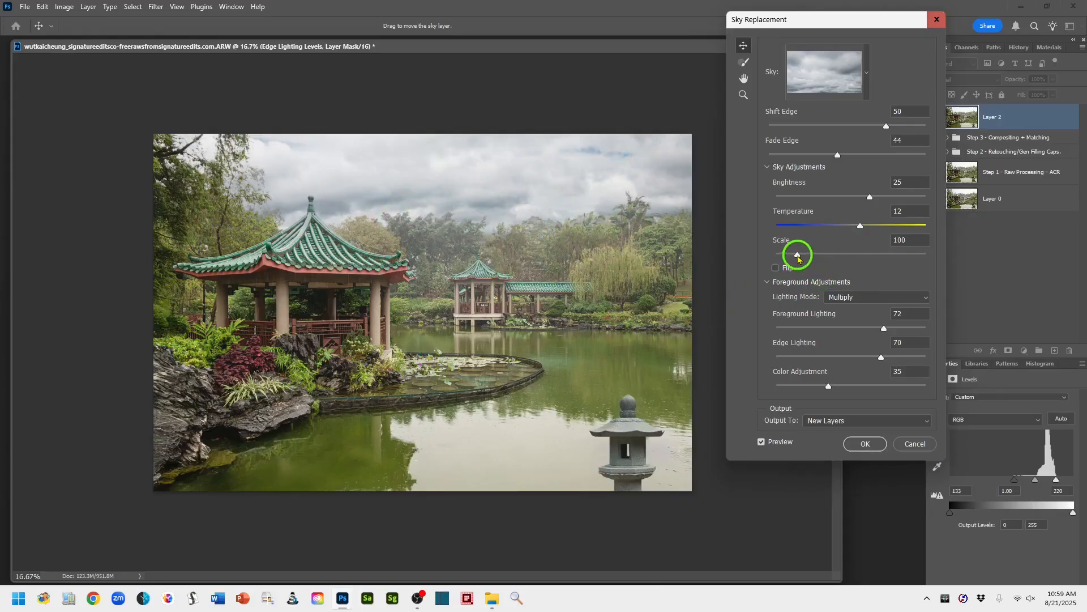
drag(800, 260, 813, 258)
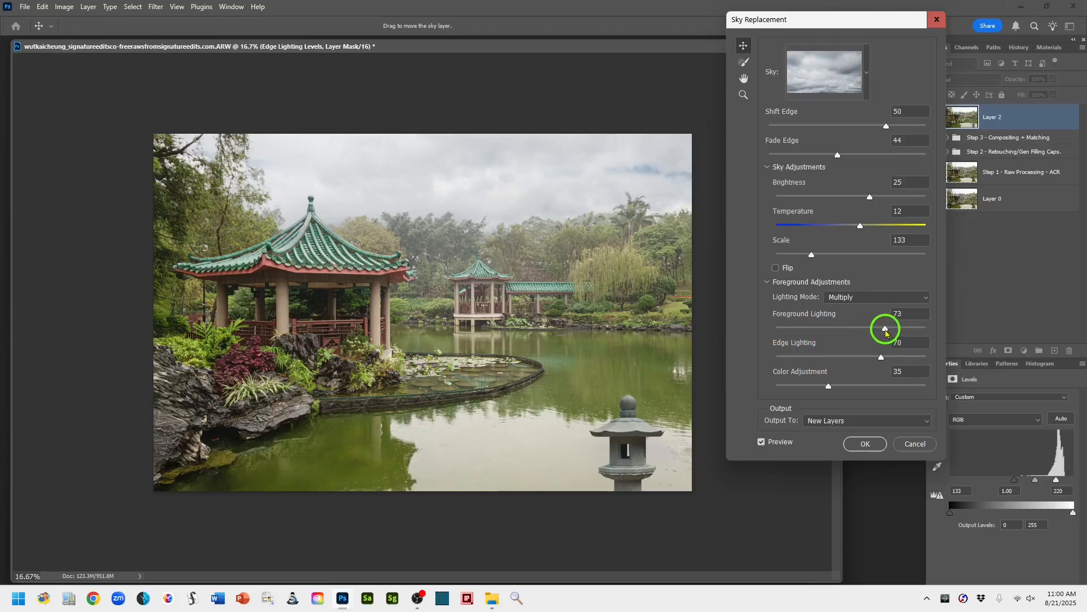
- Set the sky replacement's Foreground Lighting to 80, Edge Lighting to 65 and Color Adjustment to 50
drag(887, 334, 890, 334)
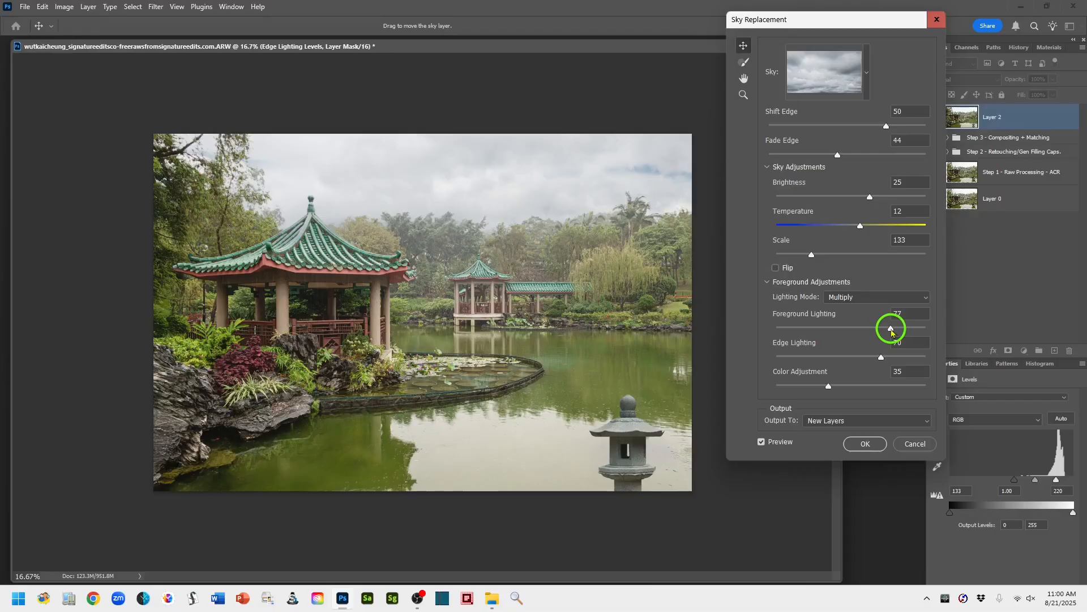
drag(895, 332, 897, 332)
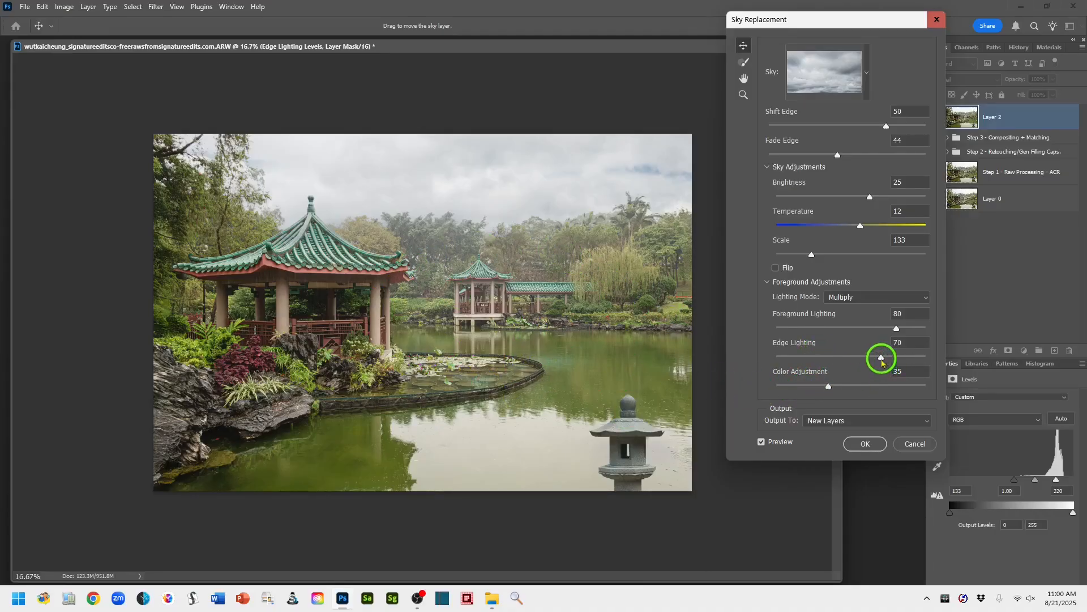
drag(877, 362, 875, 363)
drag(830, 389, 855, 391)
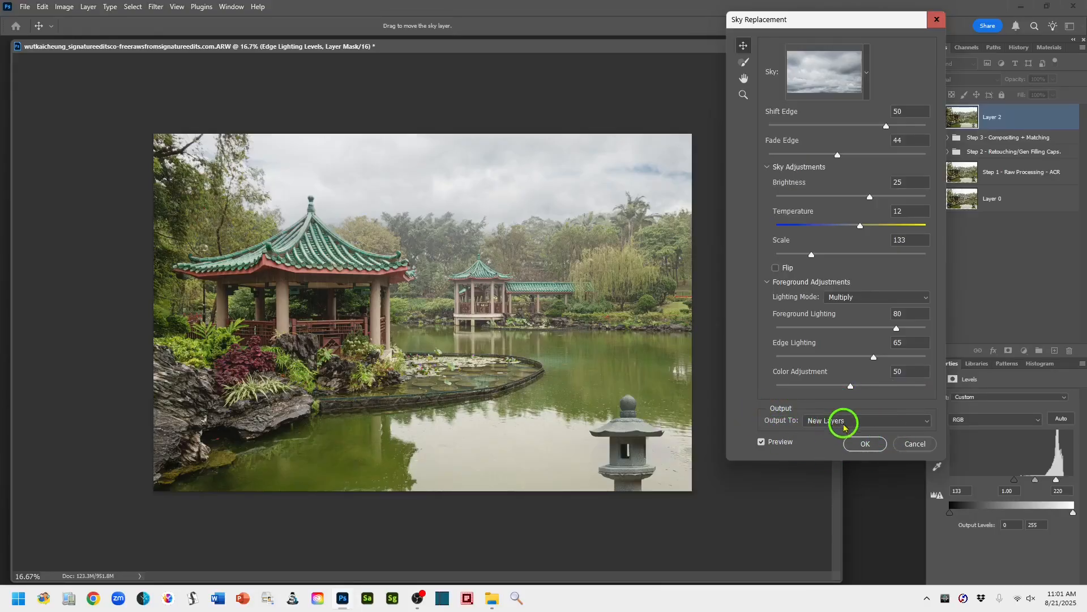
- Output the sky replacement to New Layers and apply it
click(927, 424)
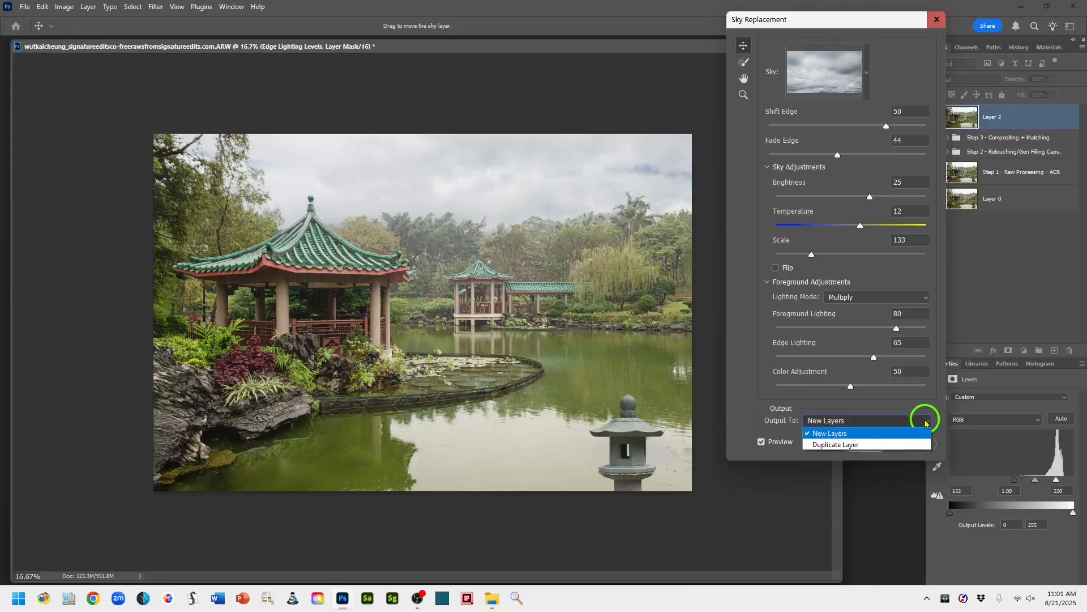
click(828, 435)
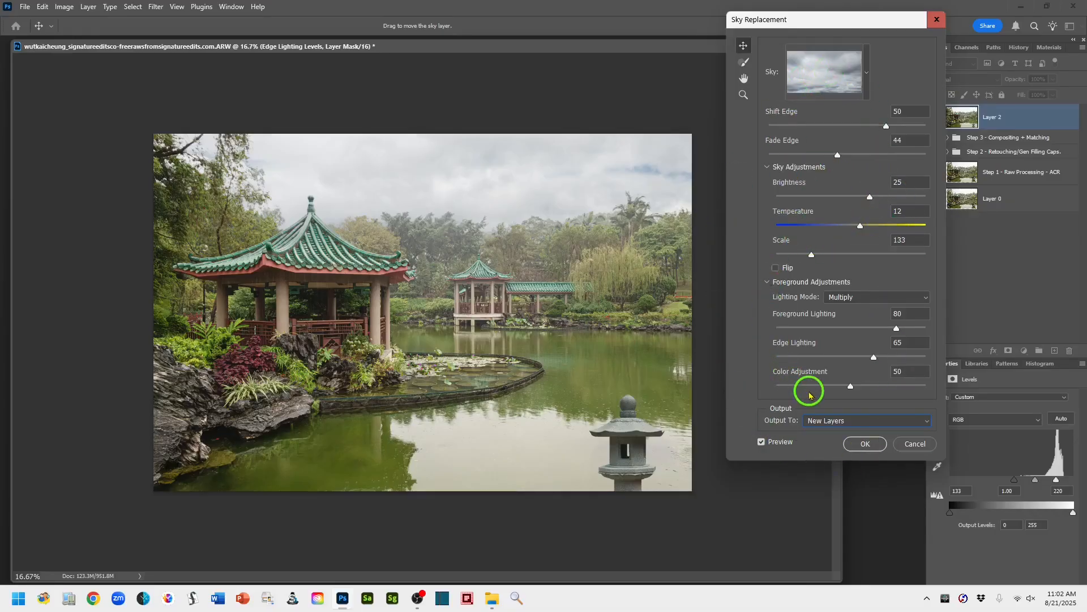
click(865, 444)
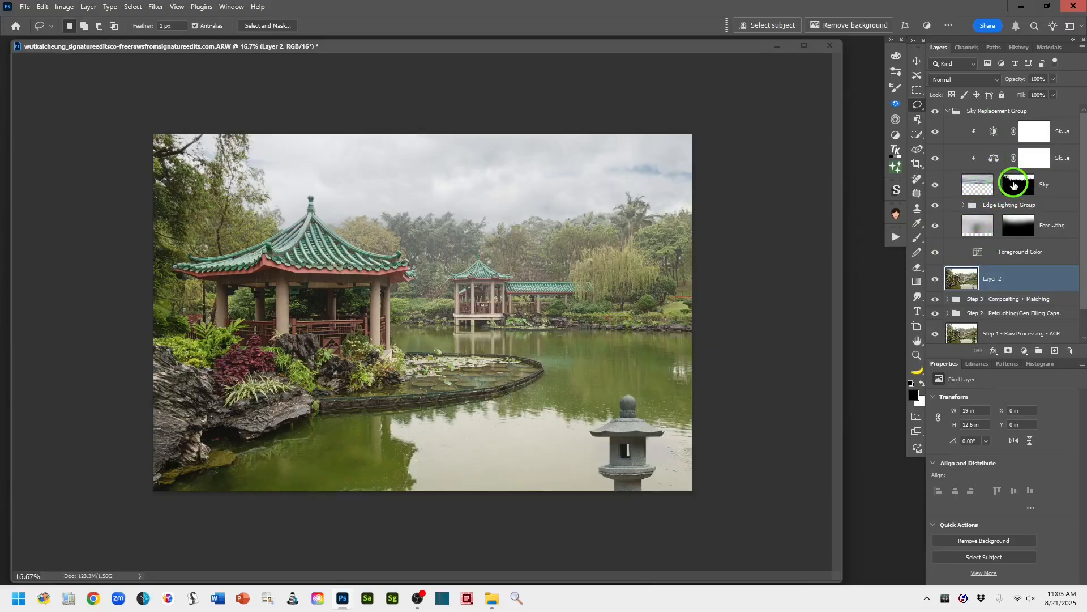
- Collapse the sky replacement group and rename it SKY - Sky Replacement Group
click(947, 112)
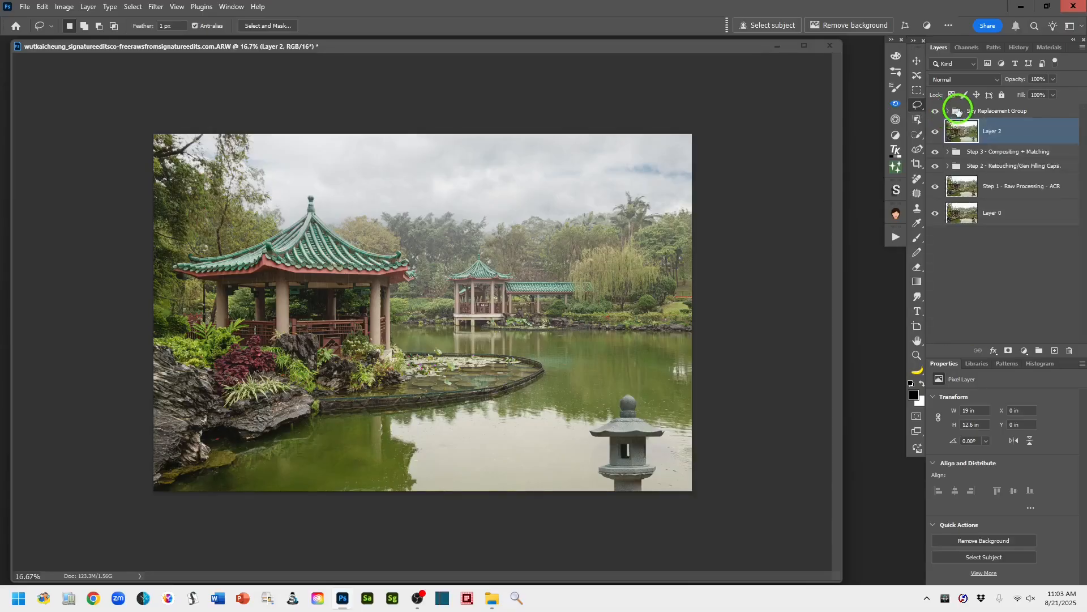
click(980, 112)
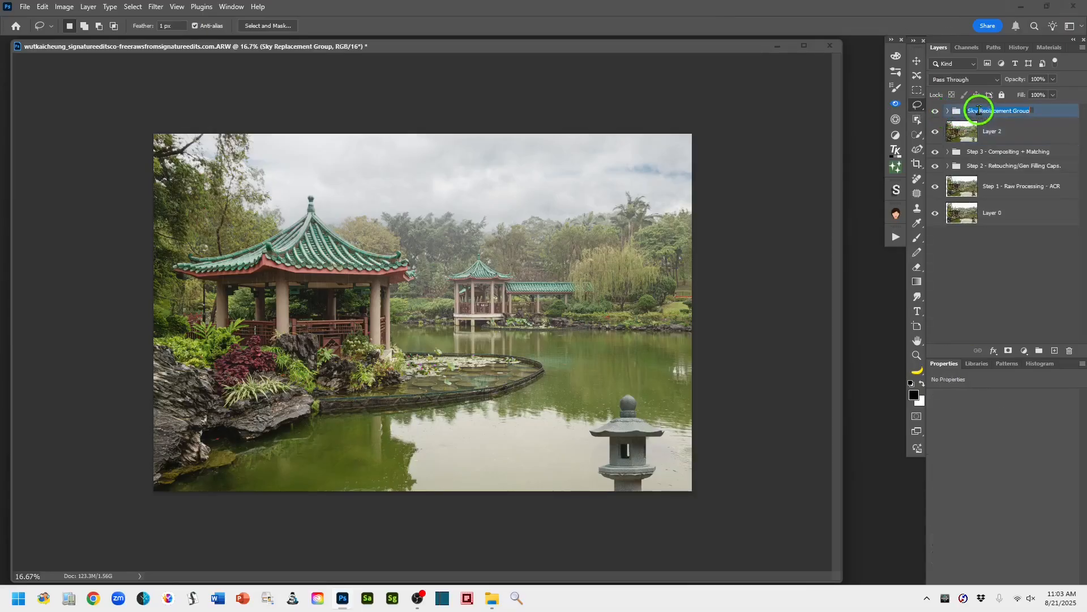
double_click(971, 111)
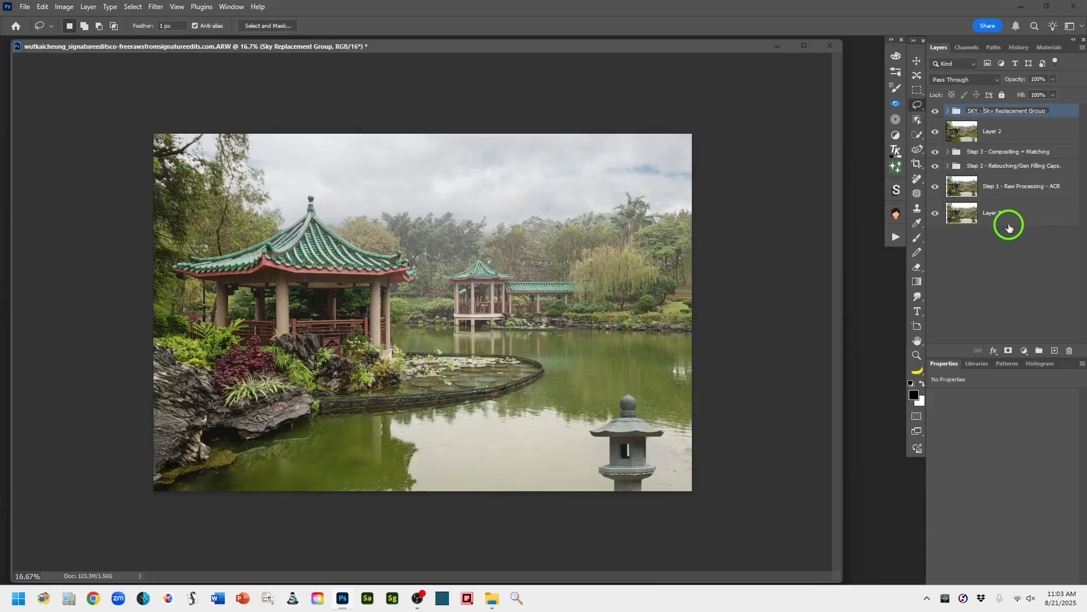
text(SKY -)
click(1061, 111)
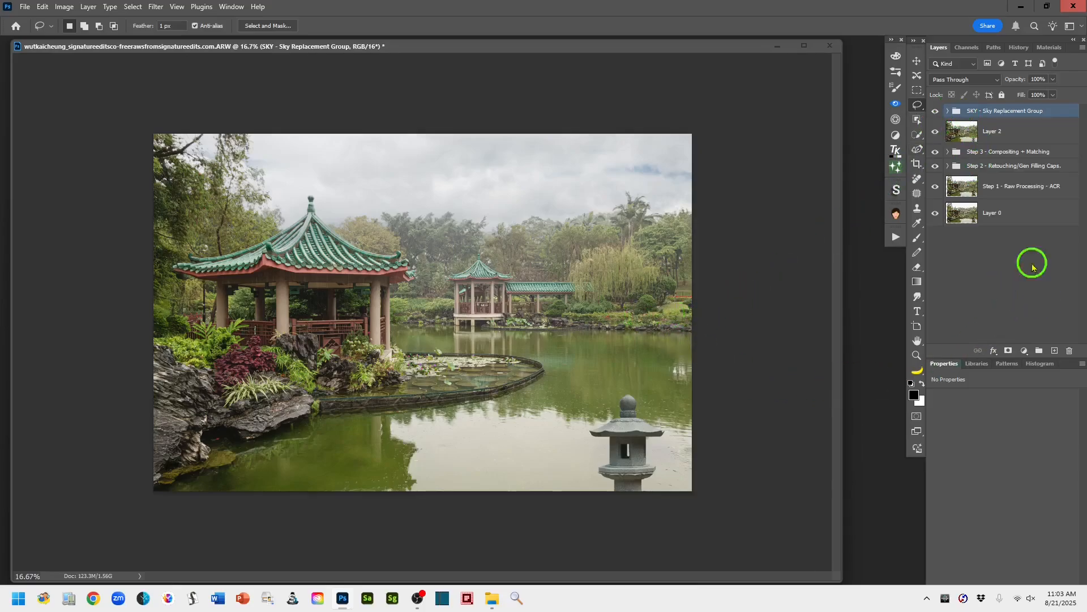
- Add a layer above the SKY group and stamp all visible layers onto it, keeping its default name
click(1055, 352)
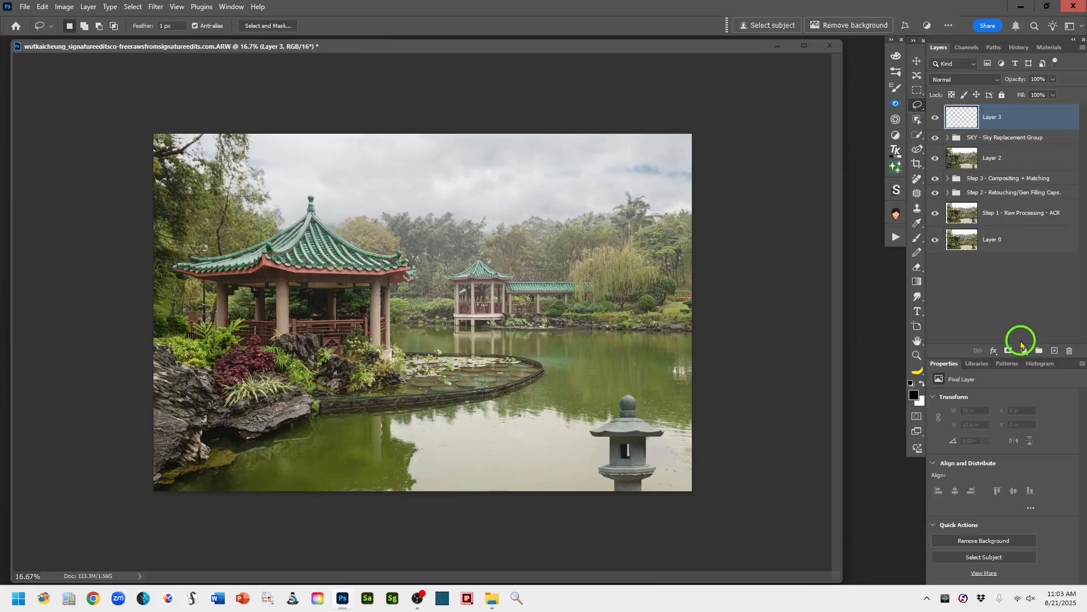
key(ctrl+alt+shift+e)
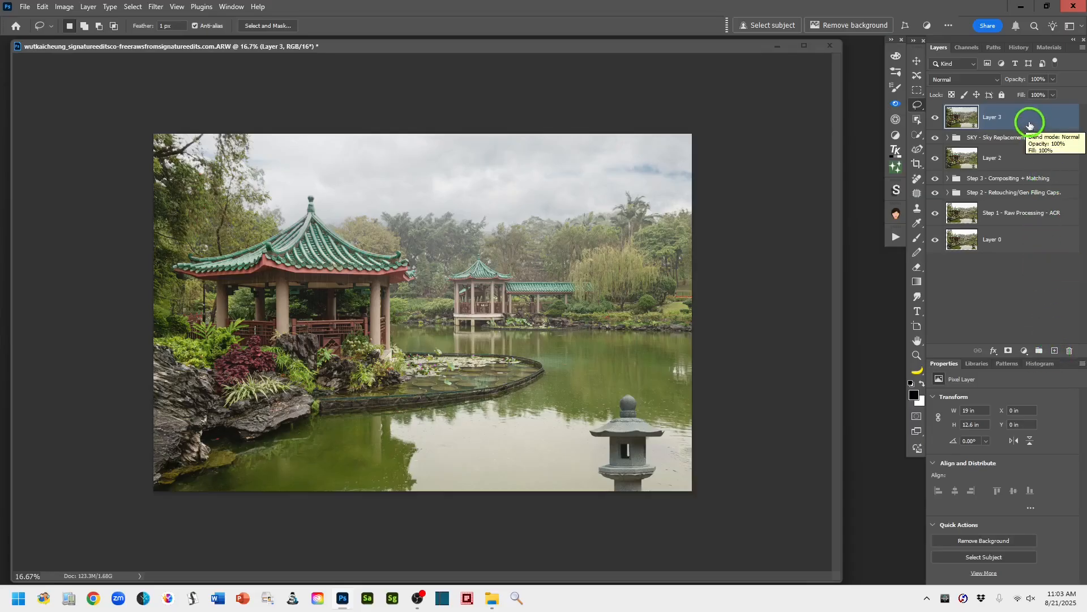
double_click(992, 118)
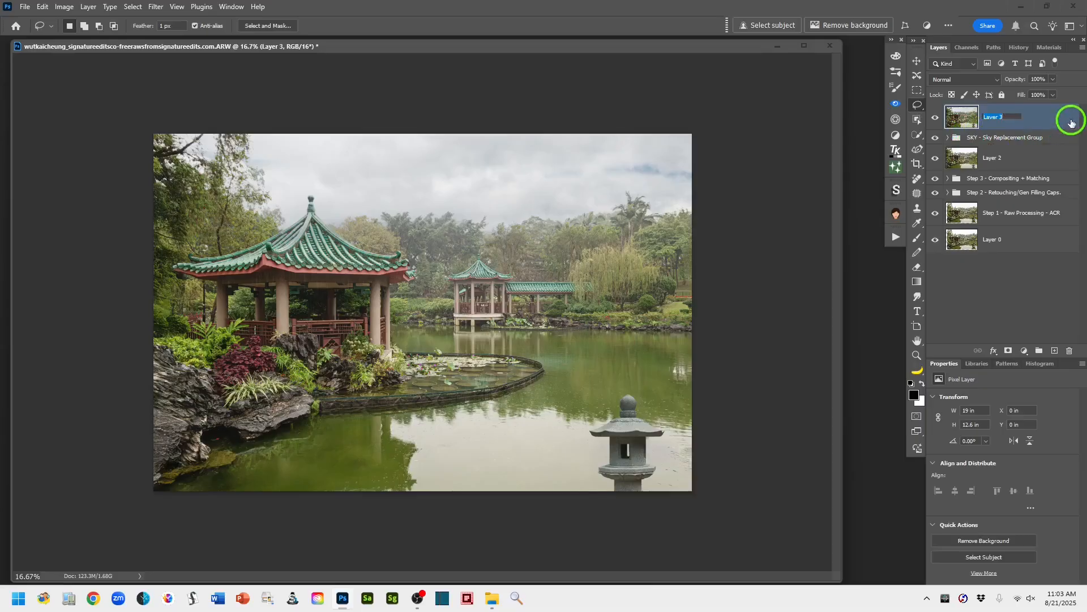
click(1054, 122)
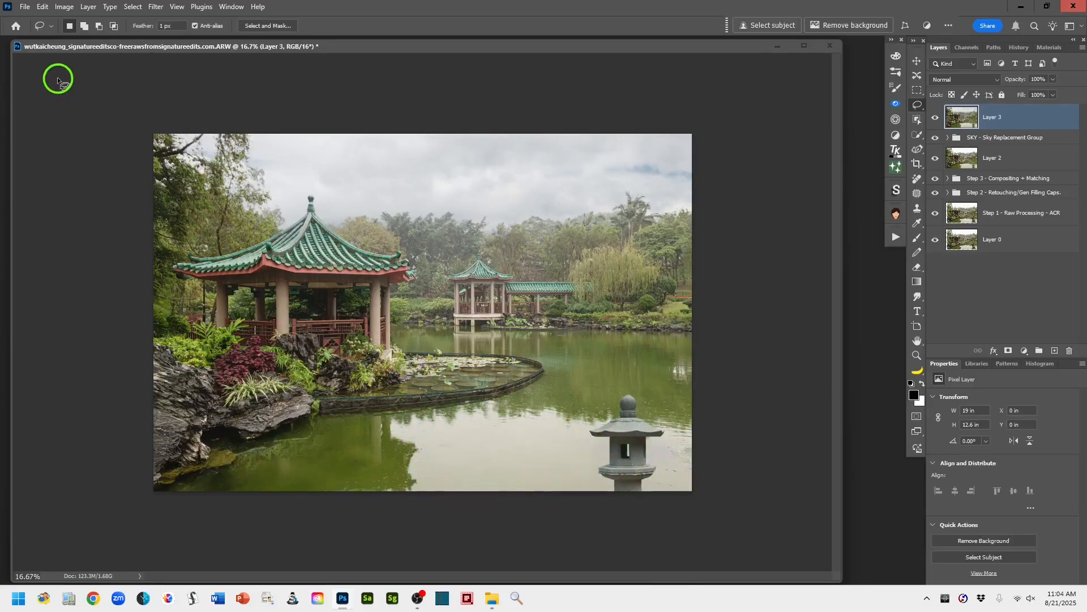
- Flip the stamped Layer 3 vertically to make a reflection of the scene
click(41, 7)
mouse_move(85, 310)
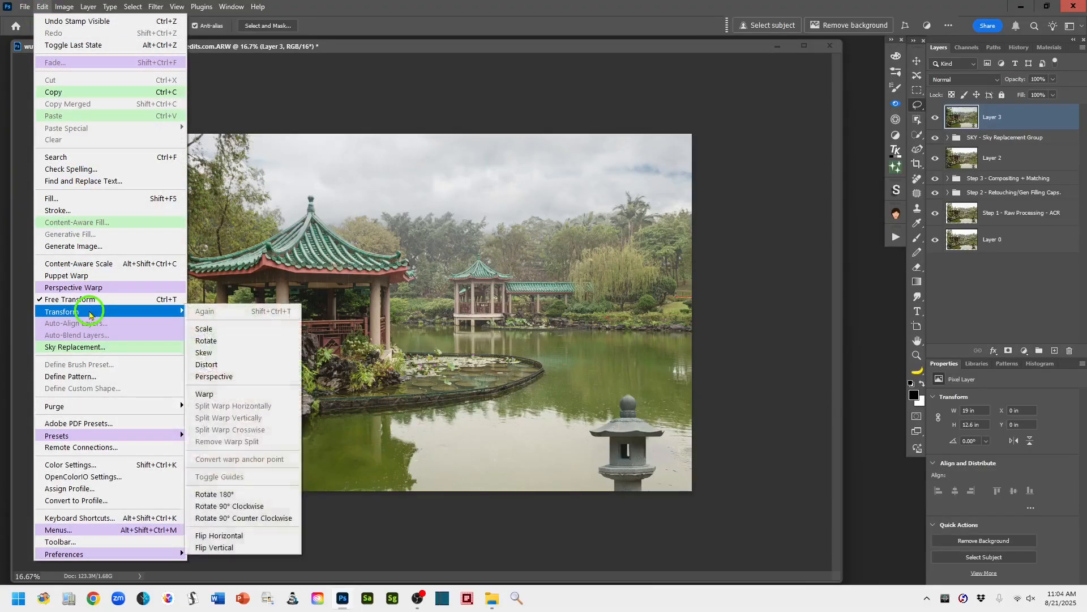
click(255, 547)
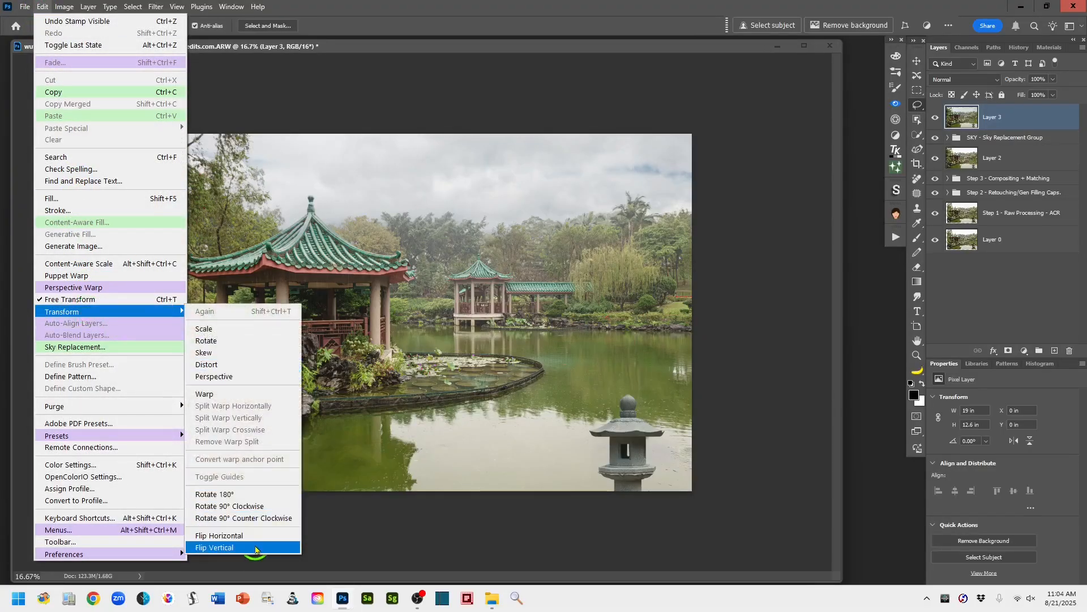
click(255, 548)
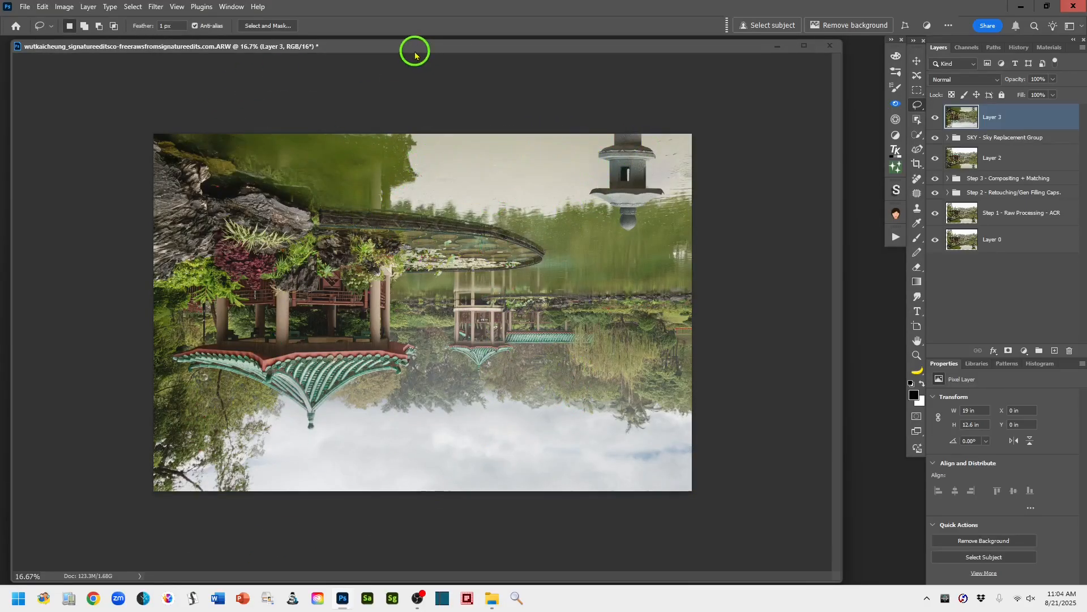
- Start a sky replacement on the flipped Layer 3, setting Shift Edge to 50 and Fade Edge to 44
drag(416, 49, 467, 43)
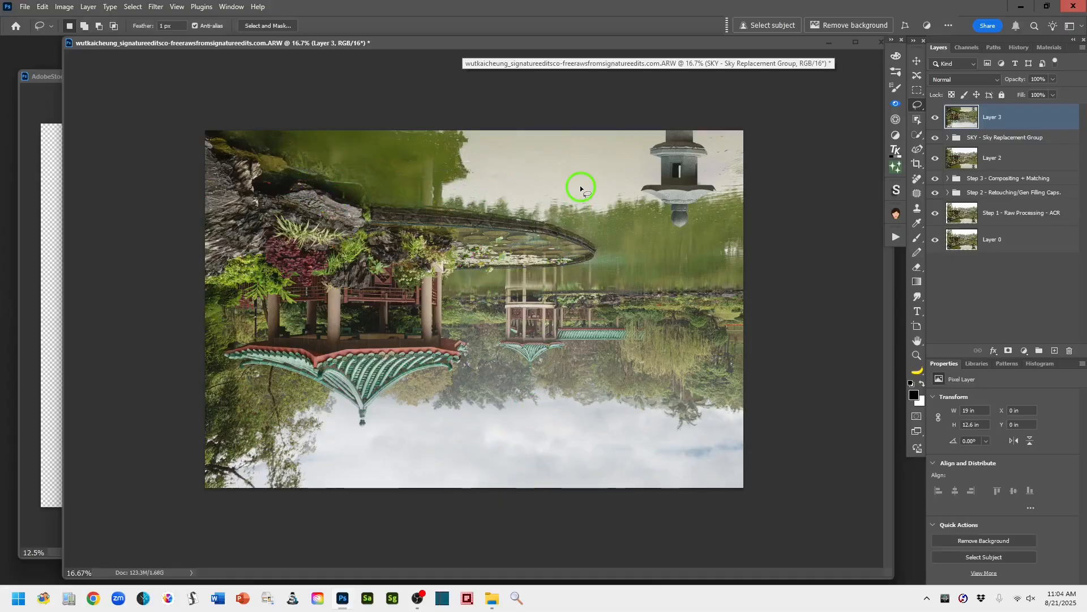
click(44, 7)
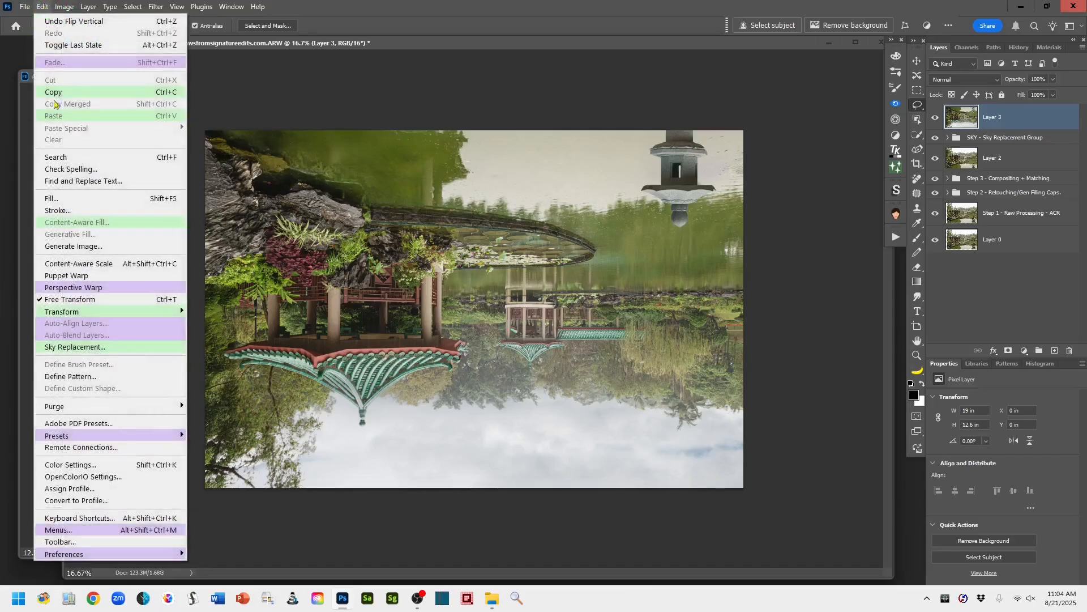
click(90, 348)
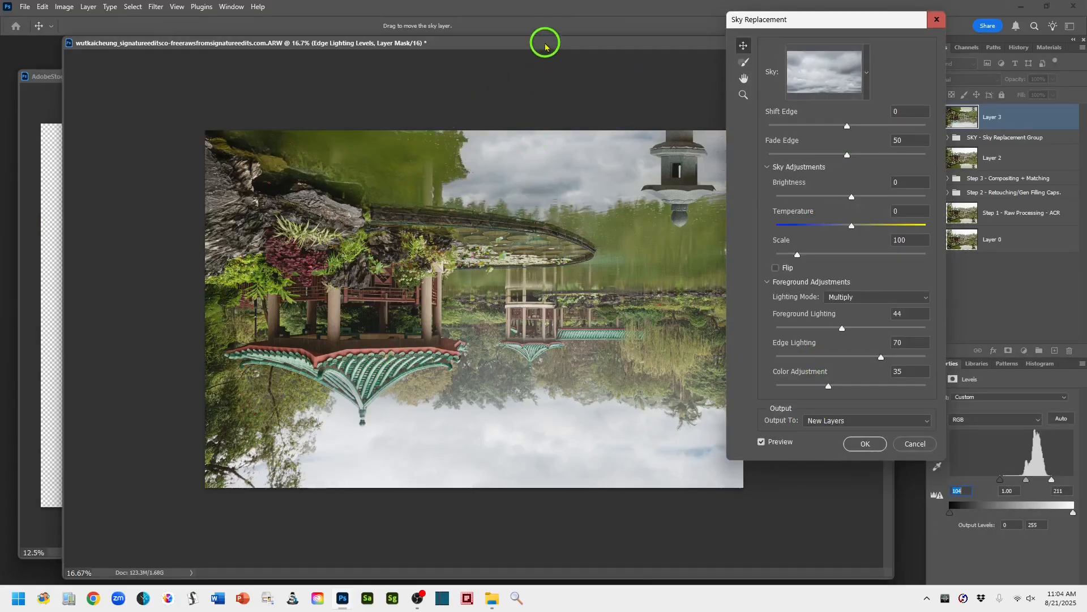
drag(543, 41, 511, 45)
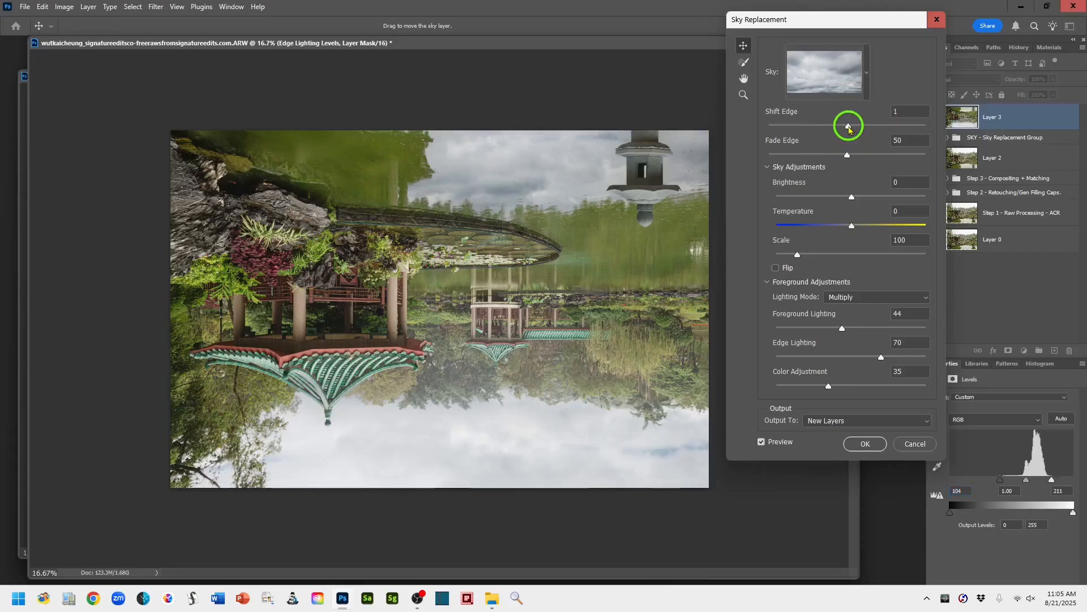
drag(849, 130, 883, 136)
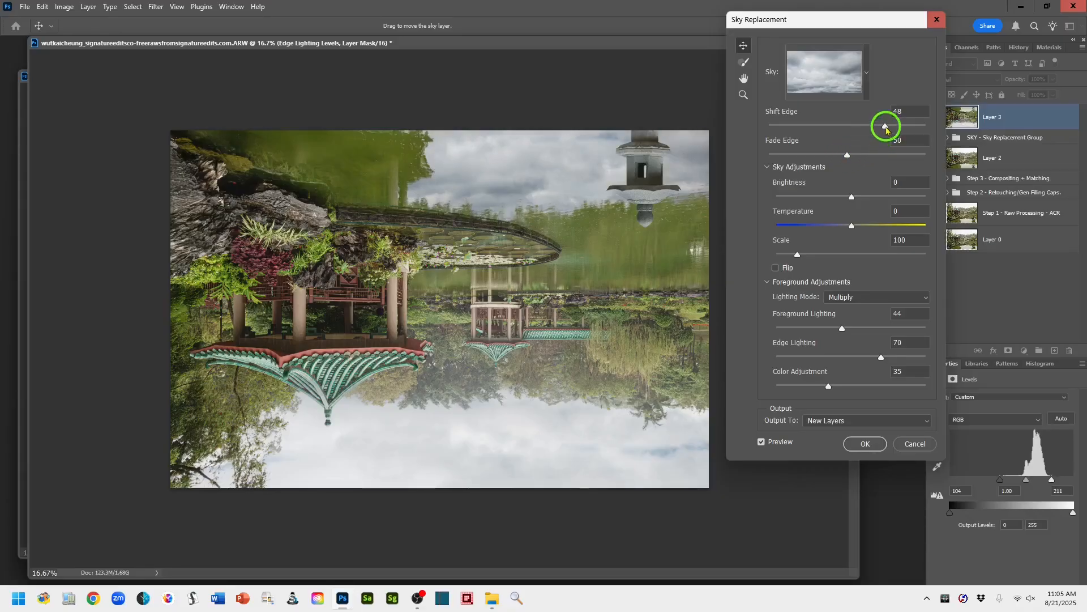
drag(887, 130, 888, 130)
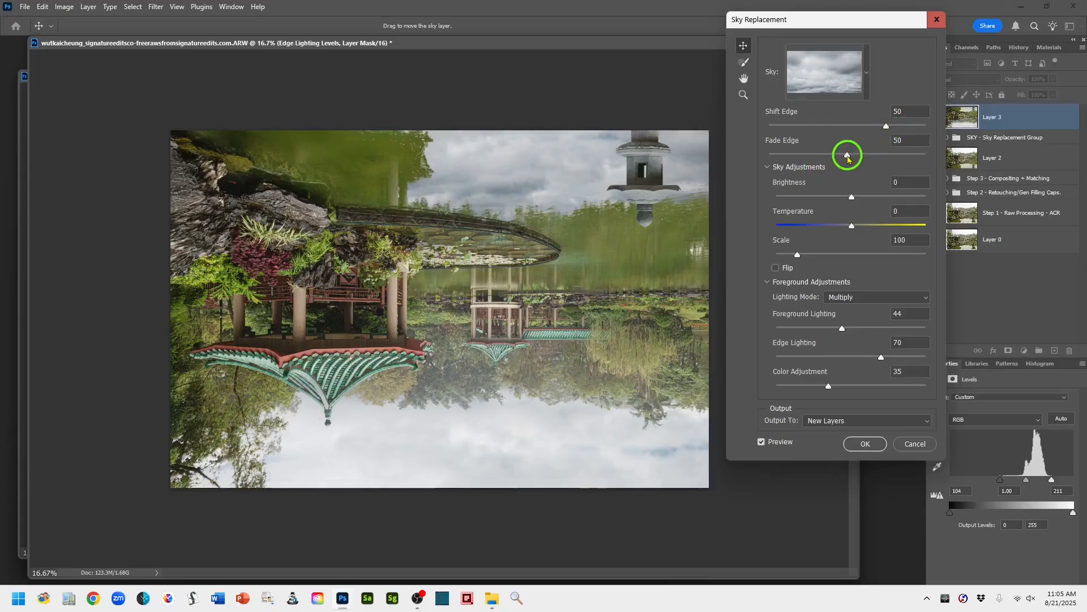
drag(848, 159, 847, 159)
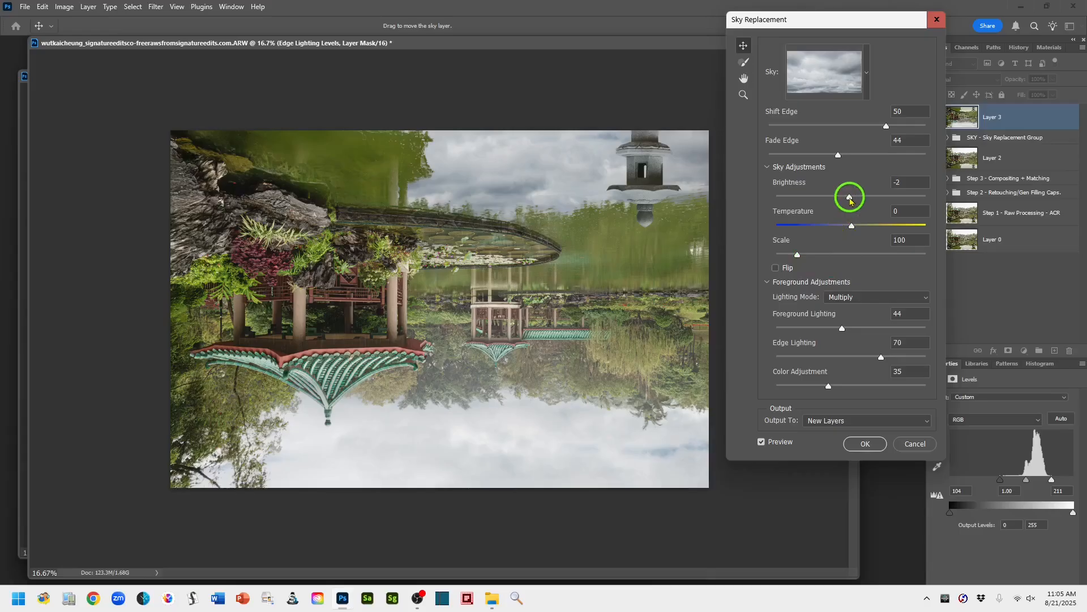
- Set the replacement sky's brightness to -30, temperature to 12 and scale to 133, and apply it
drag(847, 200, 836, 200)
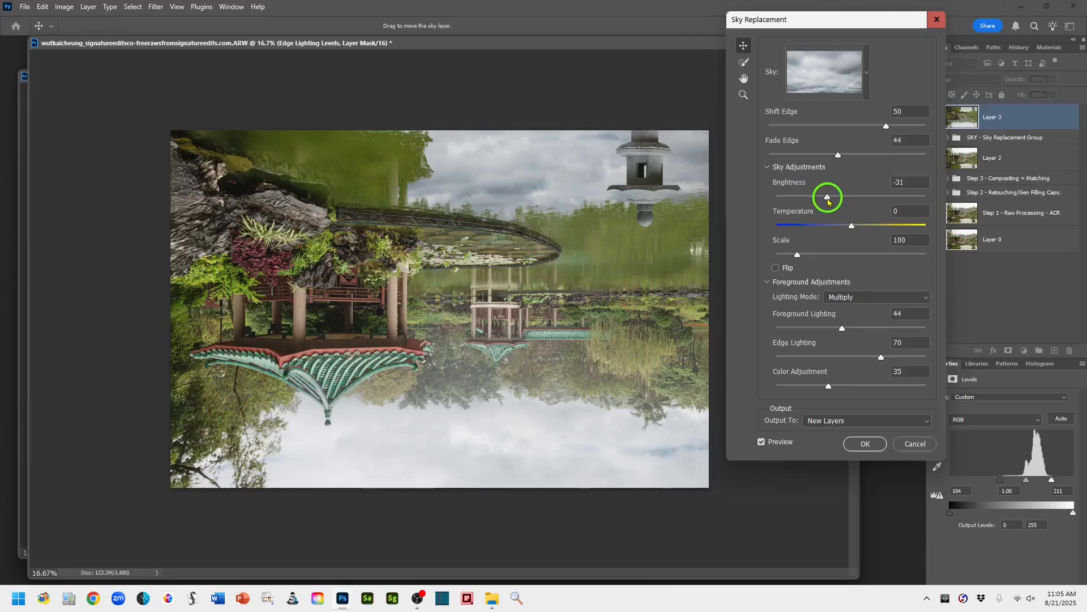
drag(829, 203, 831, 203)
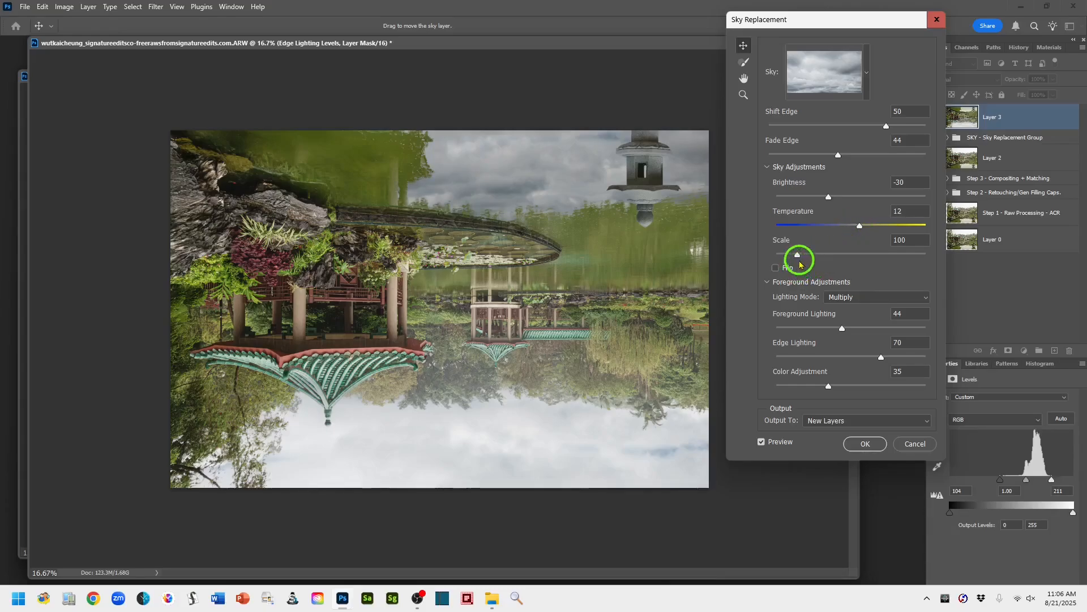
drag(798, 254, 820, 257)
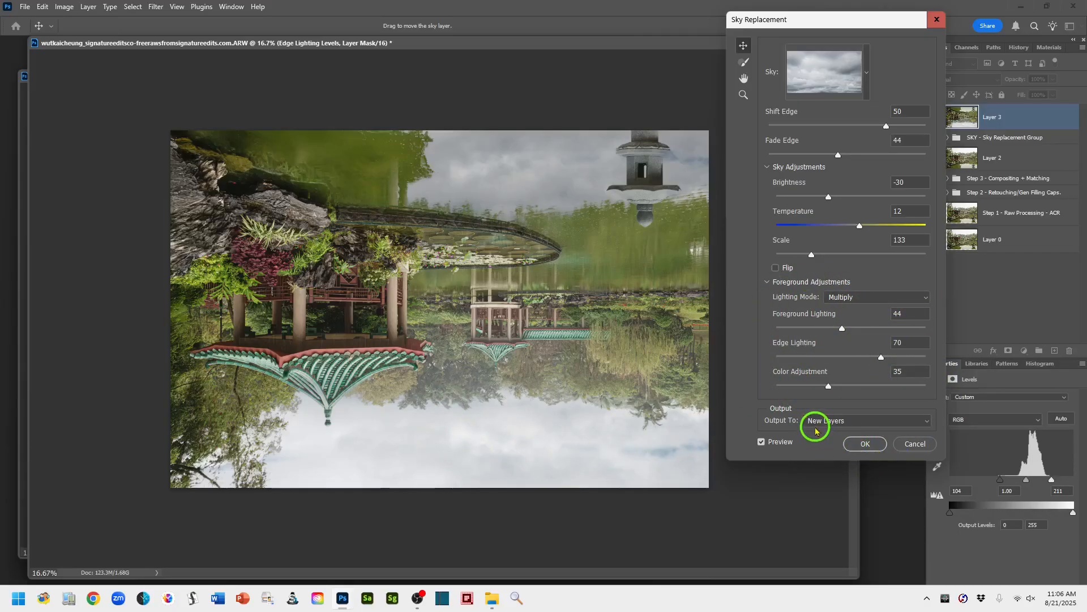
click(865, 444)
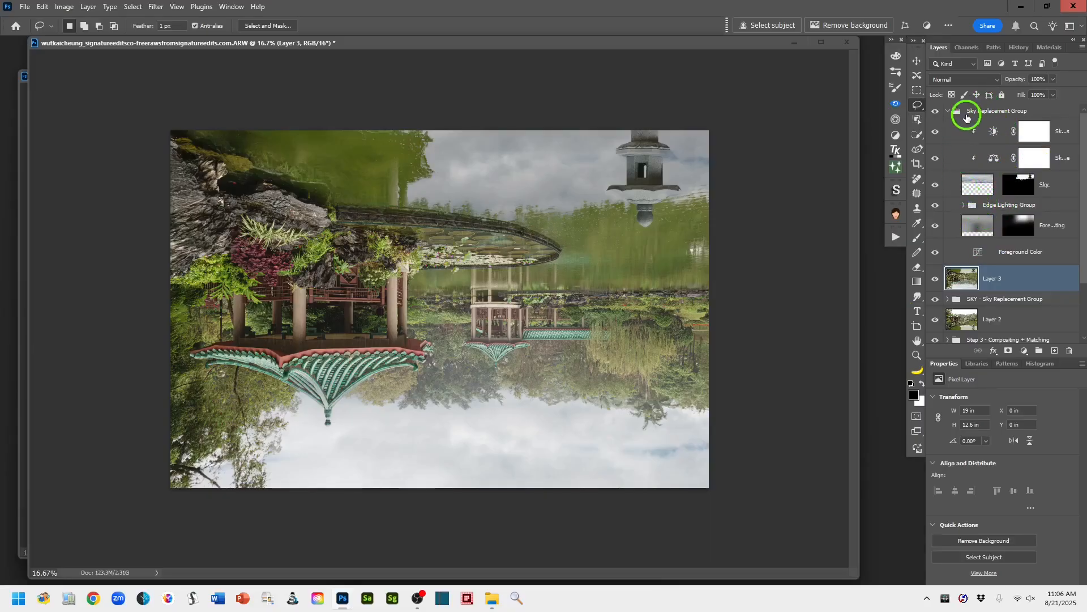
- Rename the new sky group Reflection - Sky Replacement Group and collapse it
double_click(973, 111)
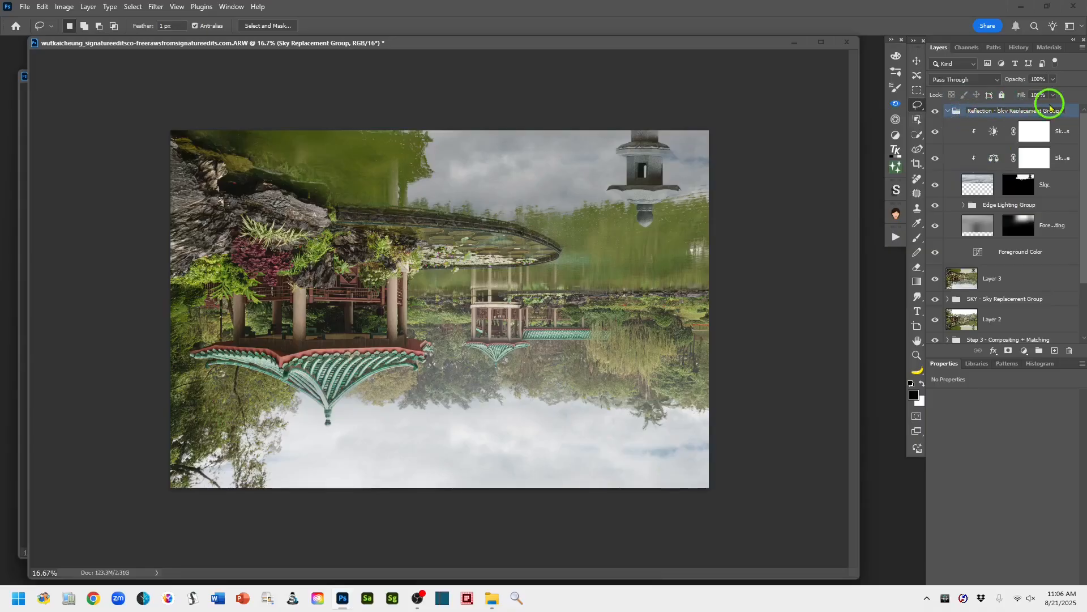
click(1075, 112)
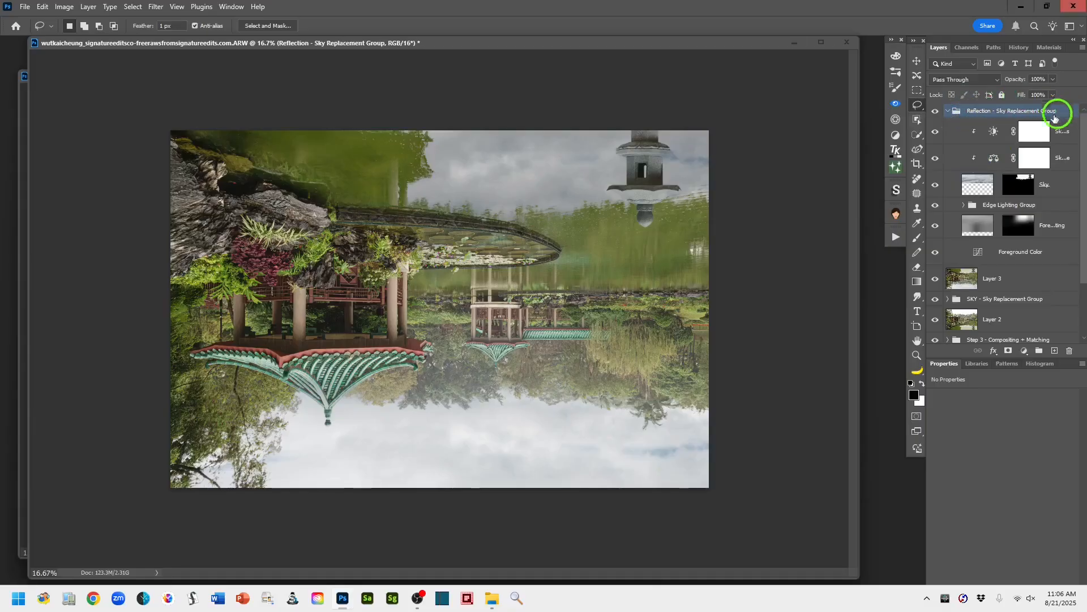
click(950, 111)
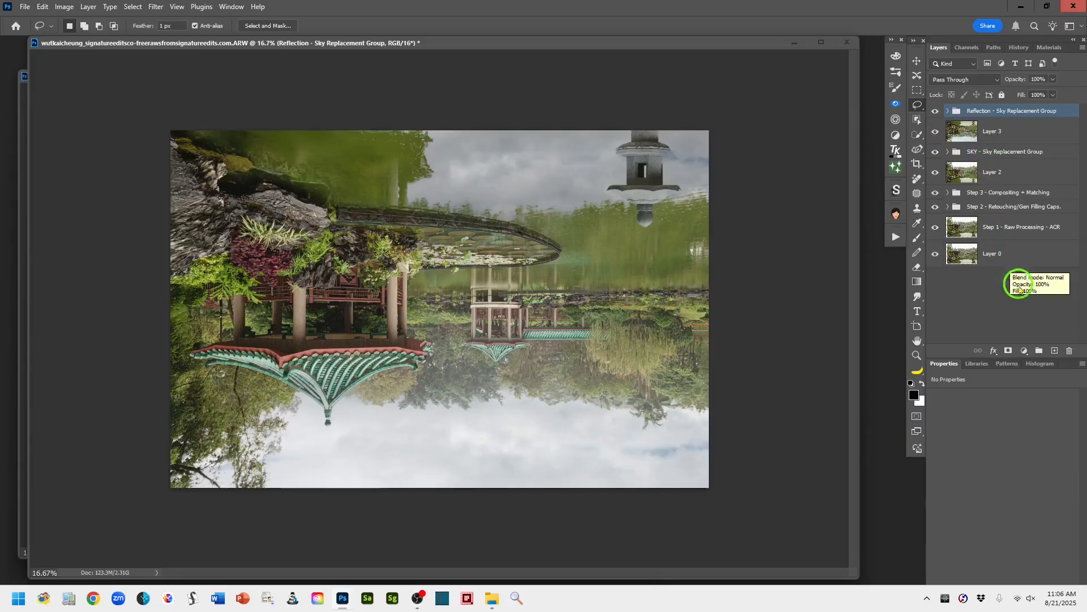
- Stamp all visible layers onto a new layer above the Reflection group and flip it vertically
click(1053, 351)
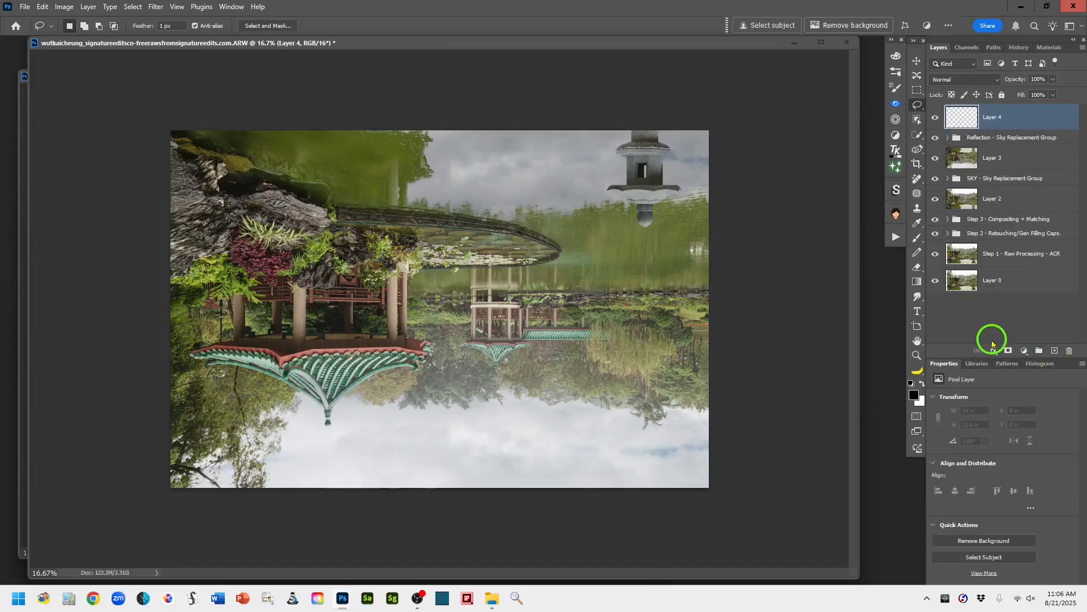
key(ctrl+shift+alt+e)
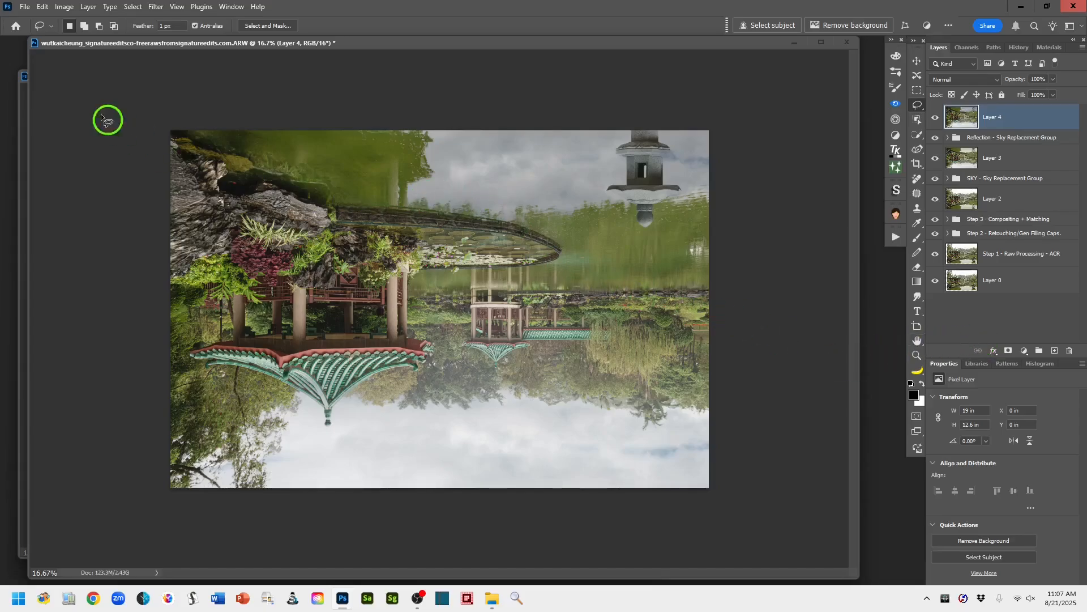
click(43, 8)
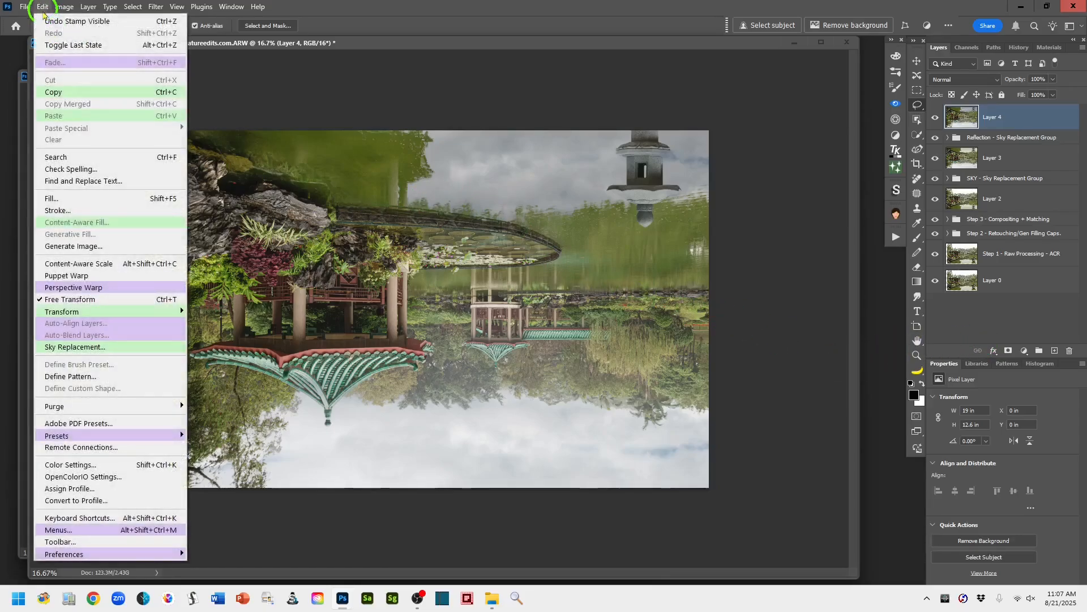
mouse_move(83, 310)
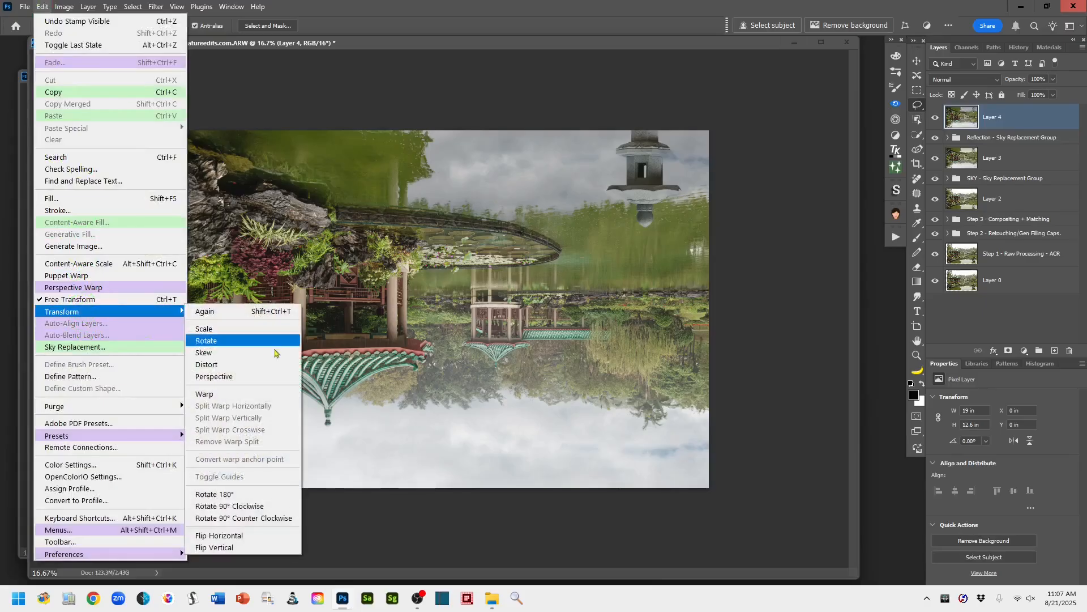
click(253, 548)
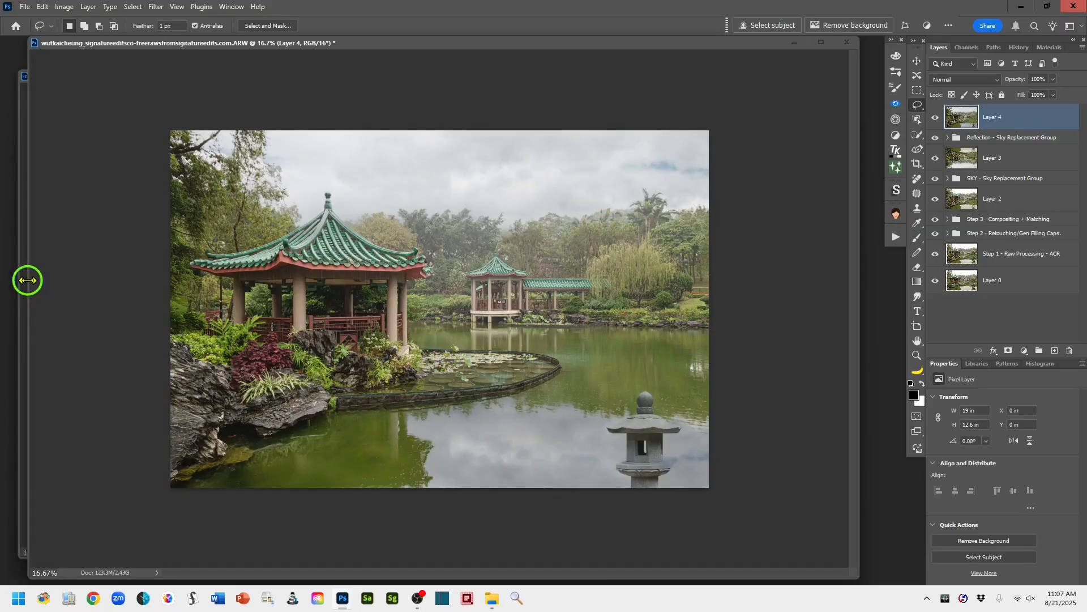
- Close the Japanese stone lantern document without saving its changes
drag(27, 280, 150, 284)
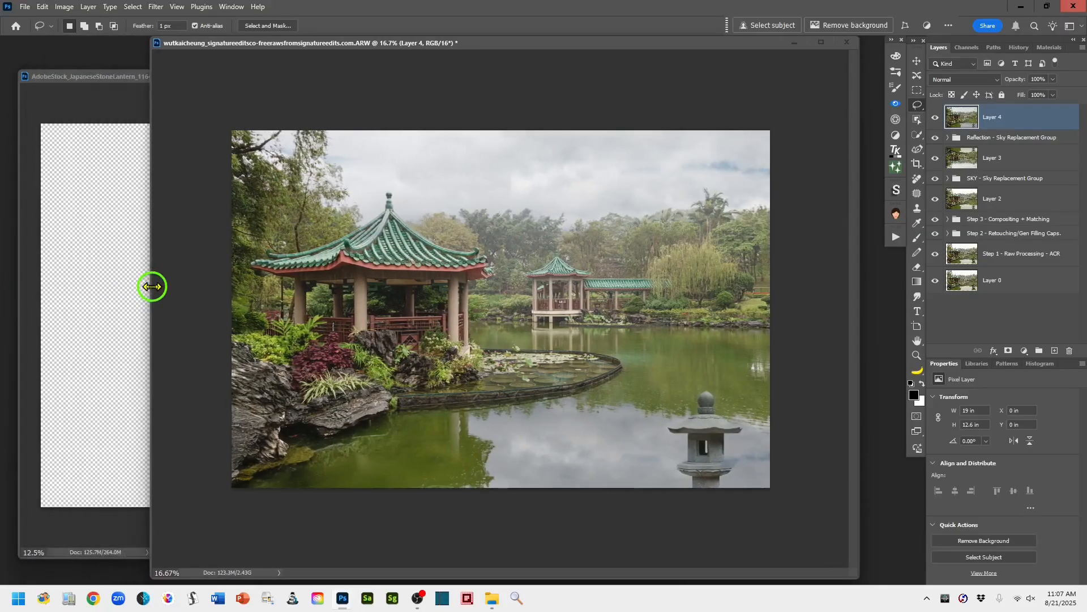
click(79, 84)
click(635, 76)
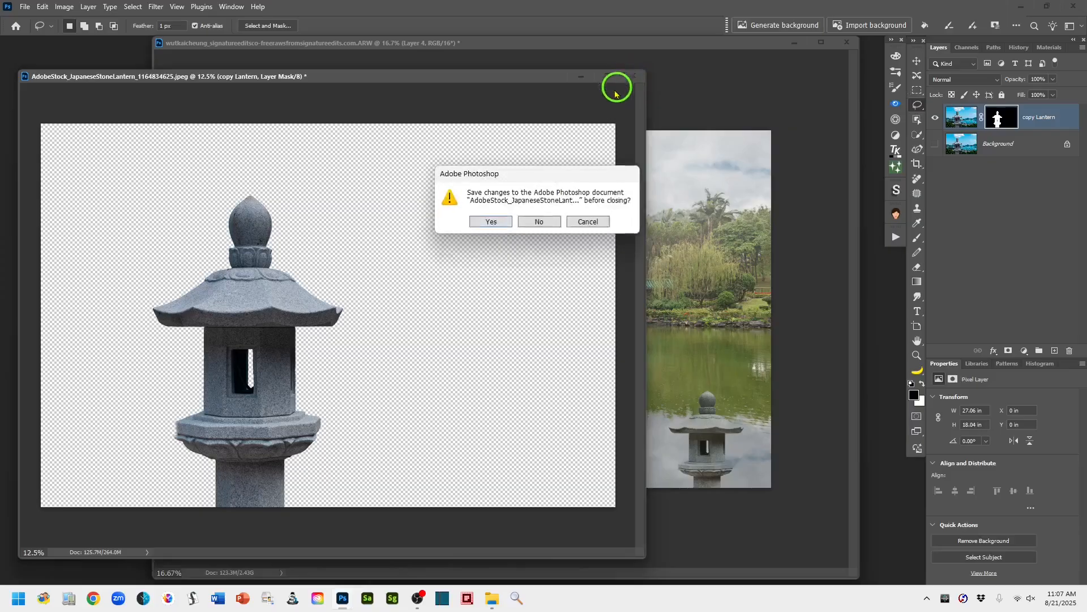
click(539, 222)
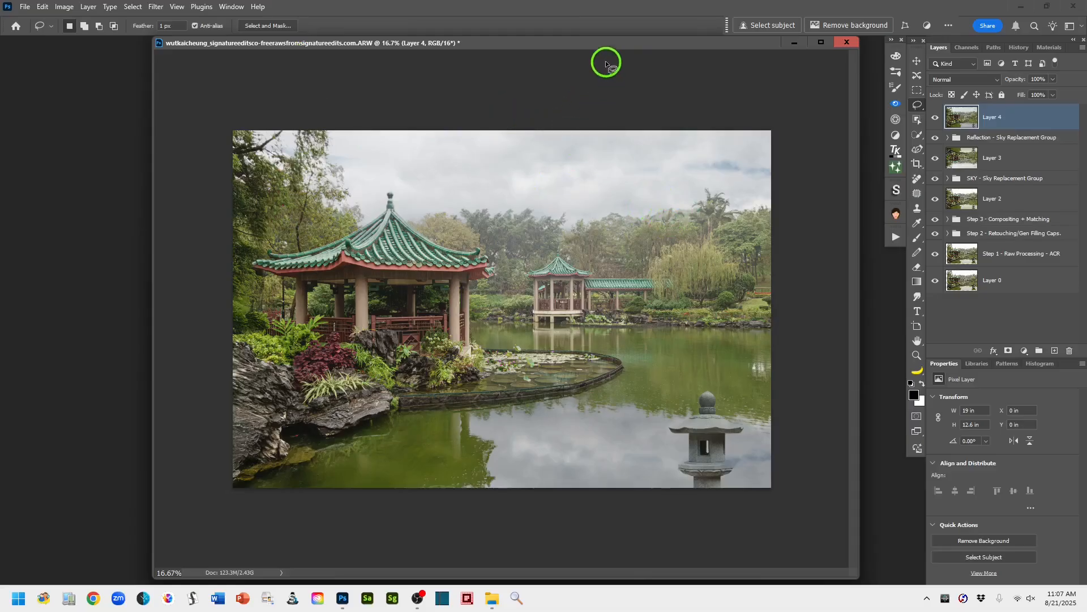
- Duplicate Layer 4 in the pavilion document, keeping the default copy name
key(ctrl+plus)
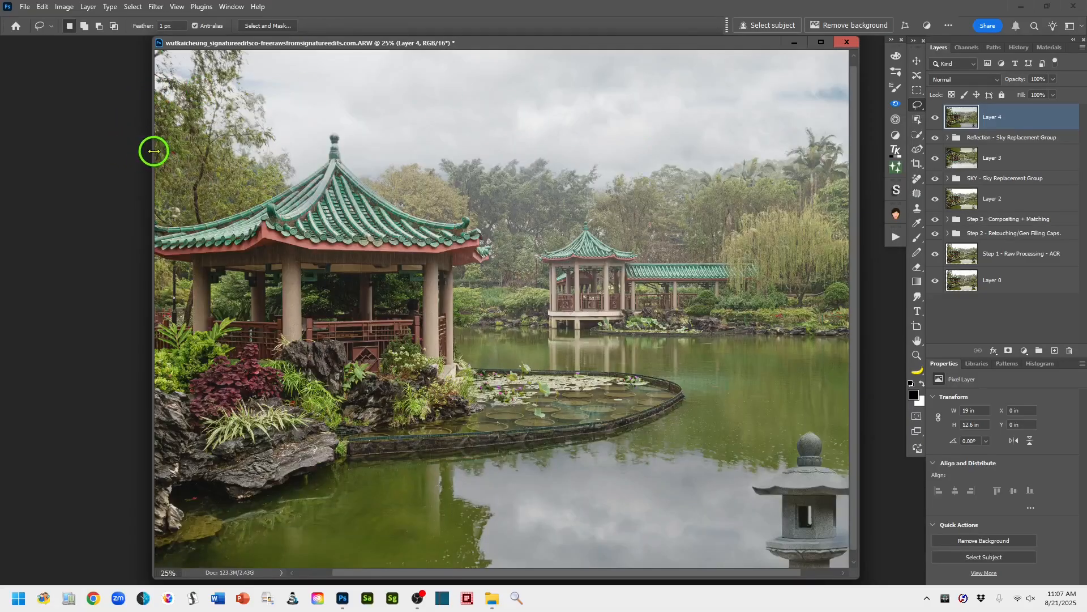
drag(154, 151, 15, 172)
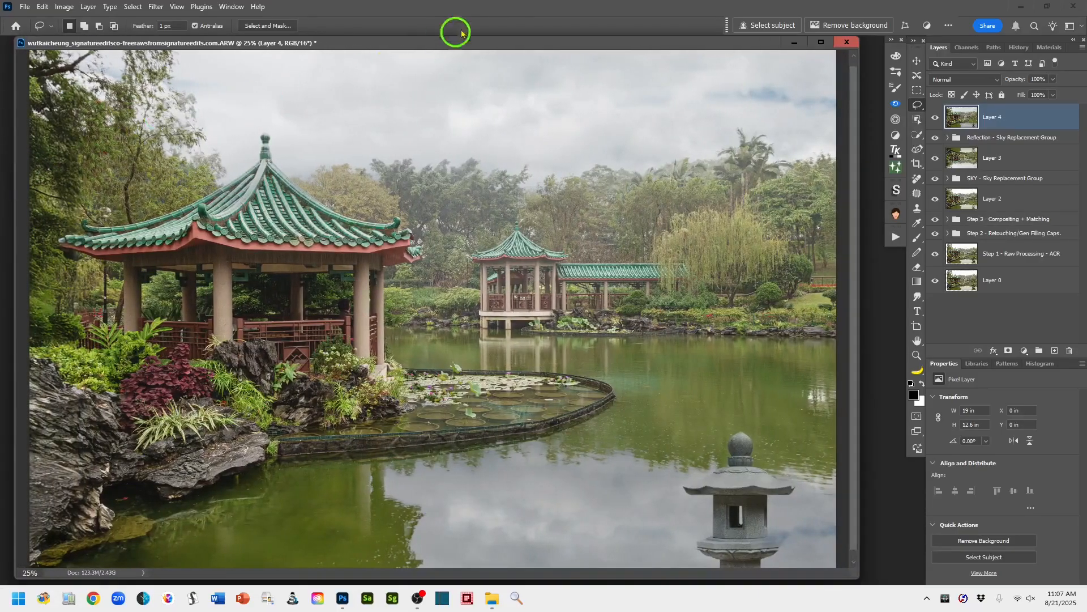
drag(552, 46, 572, 42)
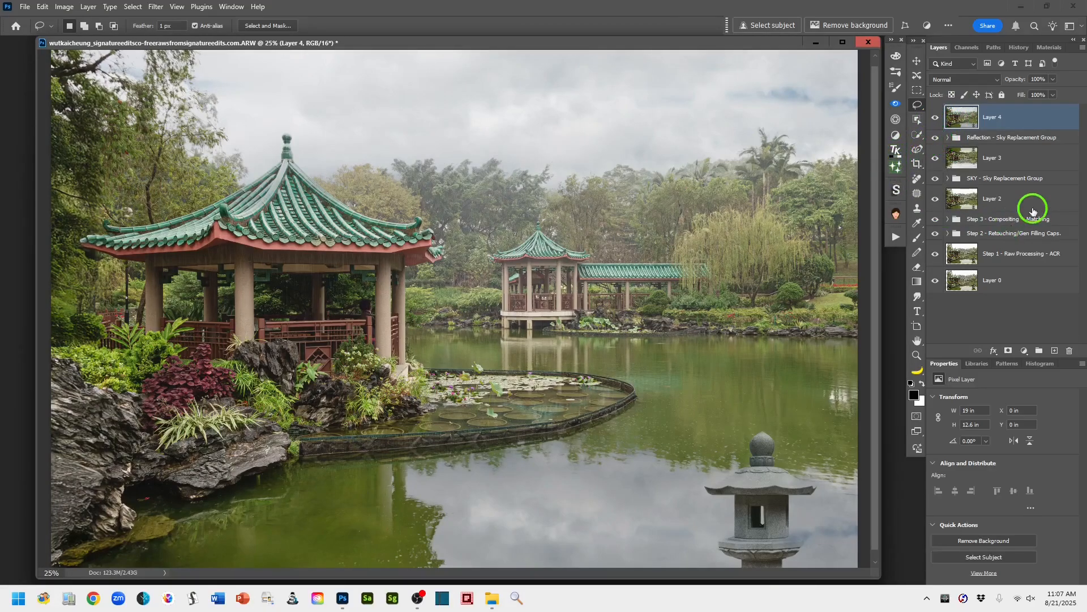
drag(1044, 113, 1054, 351)
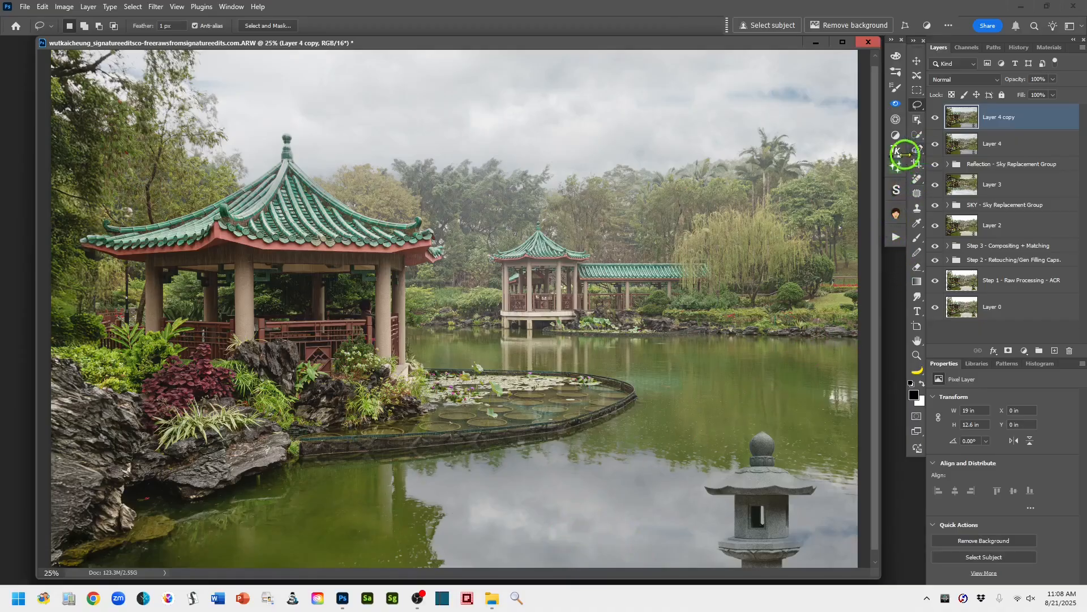
- Paint a selection over the sky reflection in the water around the lantern with the Selection Brush at 56% opacity
click(919, 136)
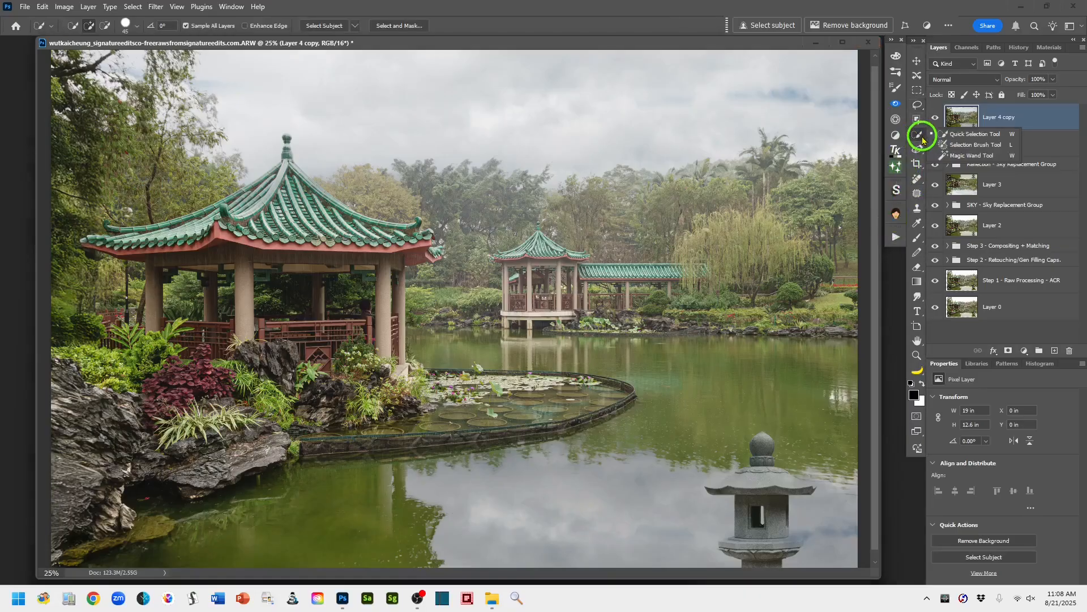
click(957, 146)
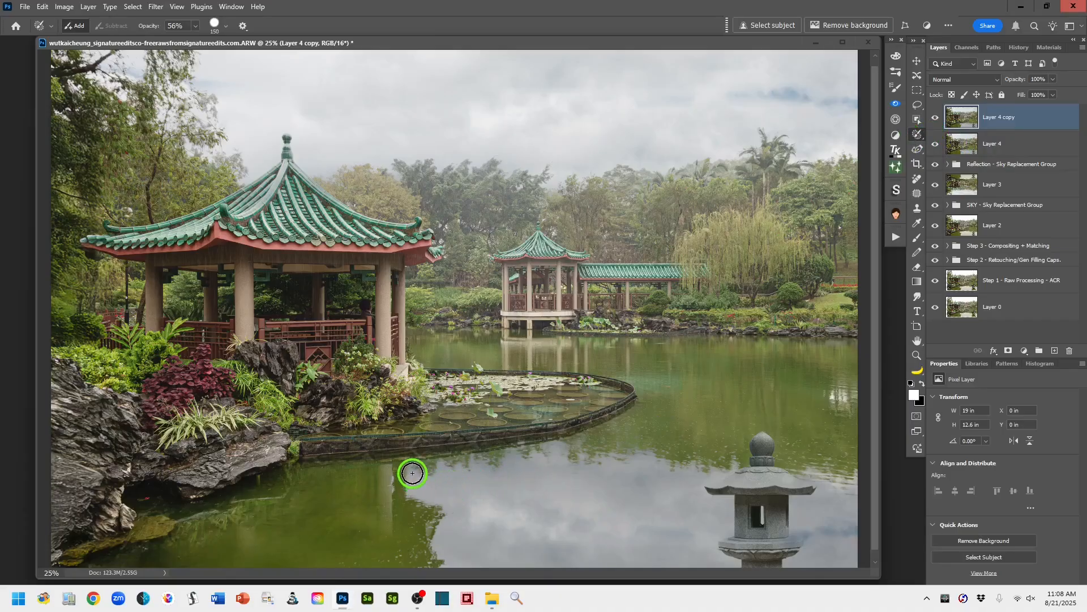
mouse_move(414, 473)
mouse_down()
mouse_move(565, 449)
mouse_move(566, 467)
mouse_move(648, 456)
mouse_move(657, 472)
mouse_move(678, 474)
mouse_move(726, 459)
mouse_move(686, 484)
mouse_move(697, 503)
mouse_move(723, 503)
mouse_move(721, 529)
mouse_move(704, 534)
mouse_move(704, 549)
mouse_move(726, 565)
mouse_move(712, 561)
mouse_move(712, 540)
mouse_move(652, 556)
mouse_move(566, 485)
mouse_move(573, 497)
mouse_move(417, 490)
mouse_move(451, 504)
mouse_move(437, 532)
mouse_move(441, 564)
mouse_move(731, 566)
mouse_move(655, 583)
mouse_move(674, 536)
mouse_move(665, 468)
mouse_move(597, 495)
mouse_move(534, 461)
mouse_move(423, 472)
mouse_move(544, 462)
mouse_move(706, 528)
mouse_move(706, 510)
mouse_move(723, 502)
mouse_move(721, 515)
mouse_move(631, 483)
mouse_move(511, 492)
mouse_move(534, 474)
mouse_move(476, 527)
mouse_move(517, 538)
mouse_move(461, 544)
mouse_move(473, 510)
mouse_move(589, 543)
mouse_move(634, 517)
mouse_move(602, 532)
mouse_move(674, 538)
mouse_move(647, 491)
mouse_move(587, 464)
mouse_move(445, 486)
mouse_up()
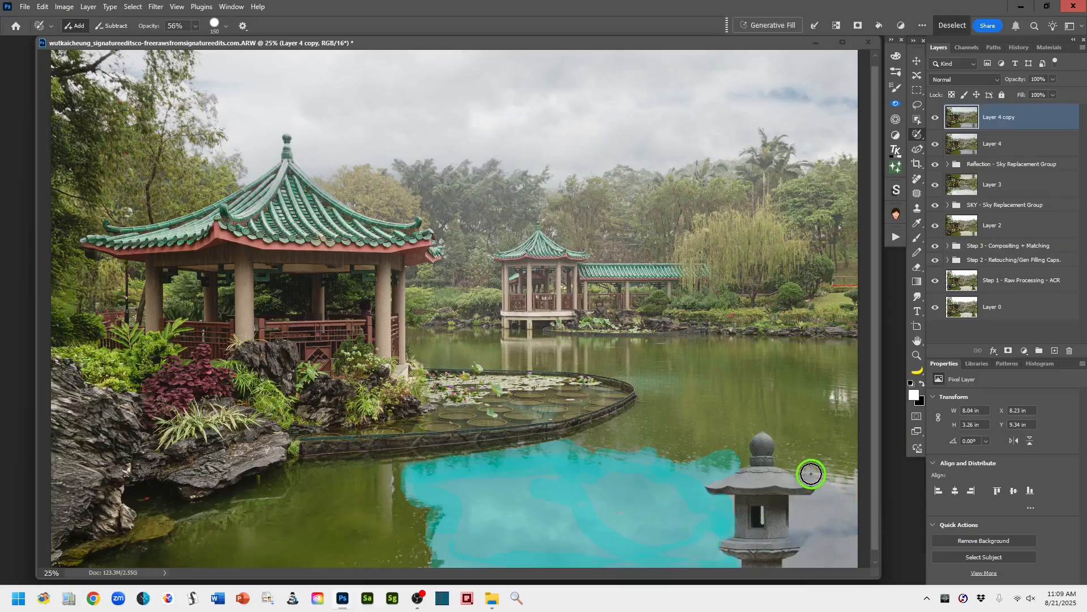
mouse_move(807, 474)
mouse_down()
mouse_move(849, 476)
mouse_move(851, 570)
mouse_move(850, 554)
mouse_move(793, 571)
mouse_move(814, 541)
mouse_move(798, 510)
mouse_move(829, 484)
mouse_move(859, 486)
mouse_move(846, 532)
mouse_move(818, 552)
mouse_move(814, 518)
mouse_move(833, 513)
mouse_move(821, 542)
mouse_move(786, 553)
mouse_move(558, 557)
mouse_move(552, 541)
mouse_move(492, 531)
mouse_move(472, 489)
mouse_move(453, 492)
mouse_move(539, 492)
mouse_move(491, 513)
mouse_move(524, 522)
mouse_move(495, 508)
mouse_move(570, 522)
mouse_move(622, 512)
mouse_move(553, 492)
mouse_move(514, 494)
mouse_move(491, 522)
mouse_move(427, 515)
mouse_move(602, 493)
mouse_move(614, 468)
mouse_move(583, 483)
mouse_up()
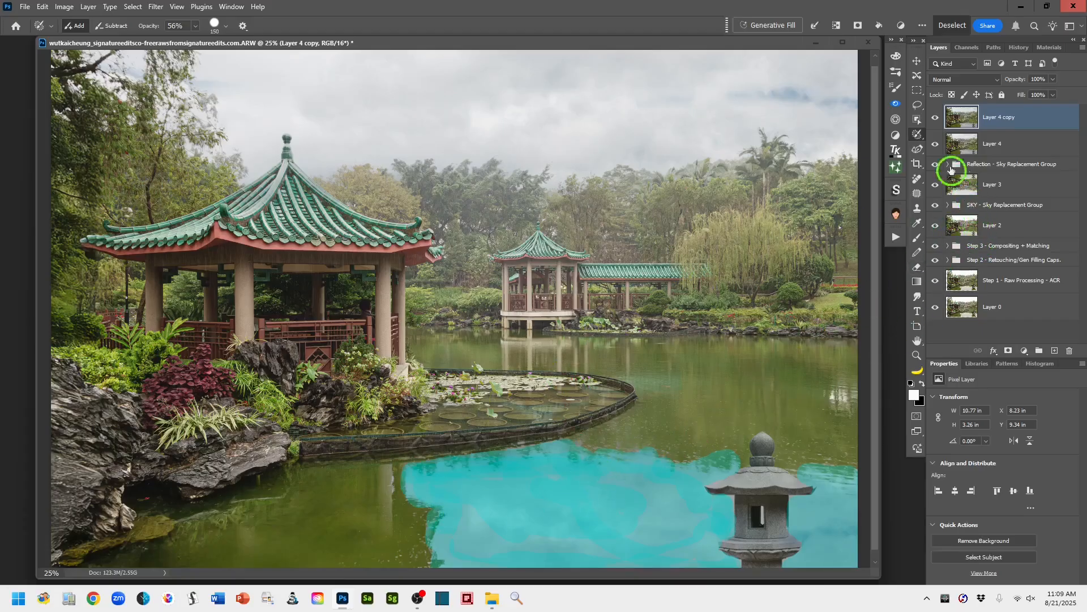
- Turn the painted water area into an active selection and add it as a layer mask on Layer 4 copy
click(917, 104)
key(q)
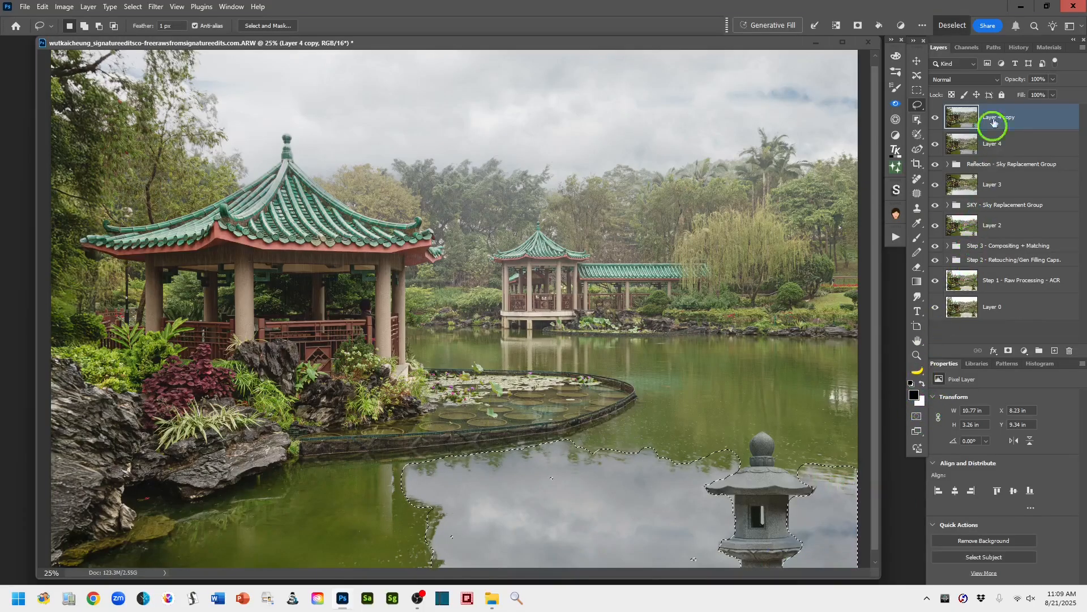
click(1009, 351)
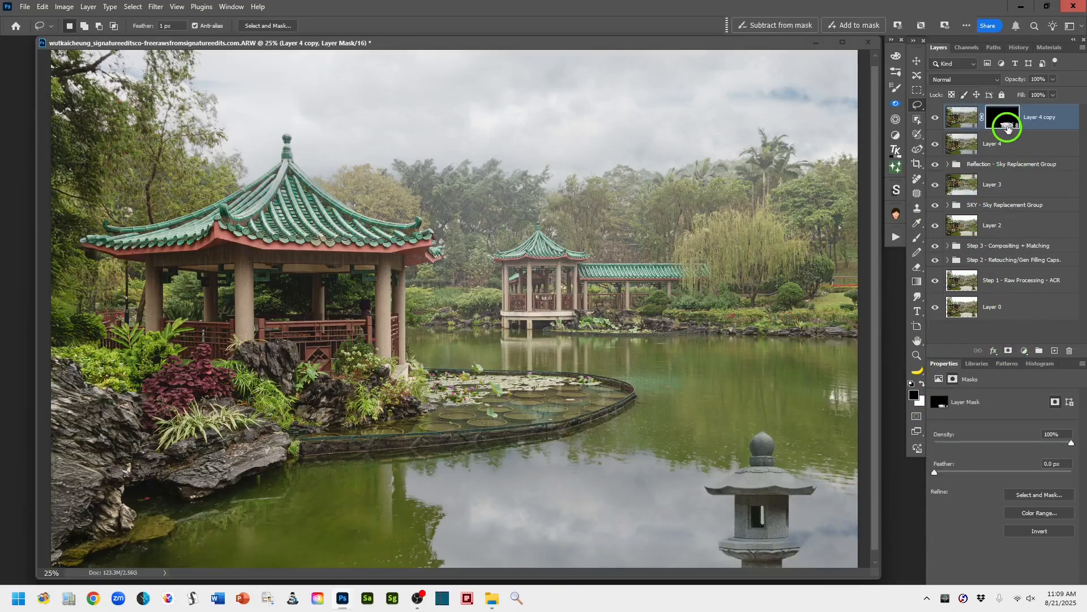
- Feather the layer mask of Layer 4 copy to 25.6 px
alt+click(1010, 119)
alt+click(1010, 119)
drag(950, 476, 998, 480)
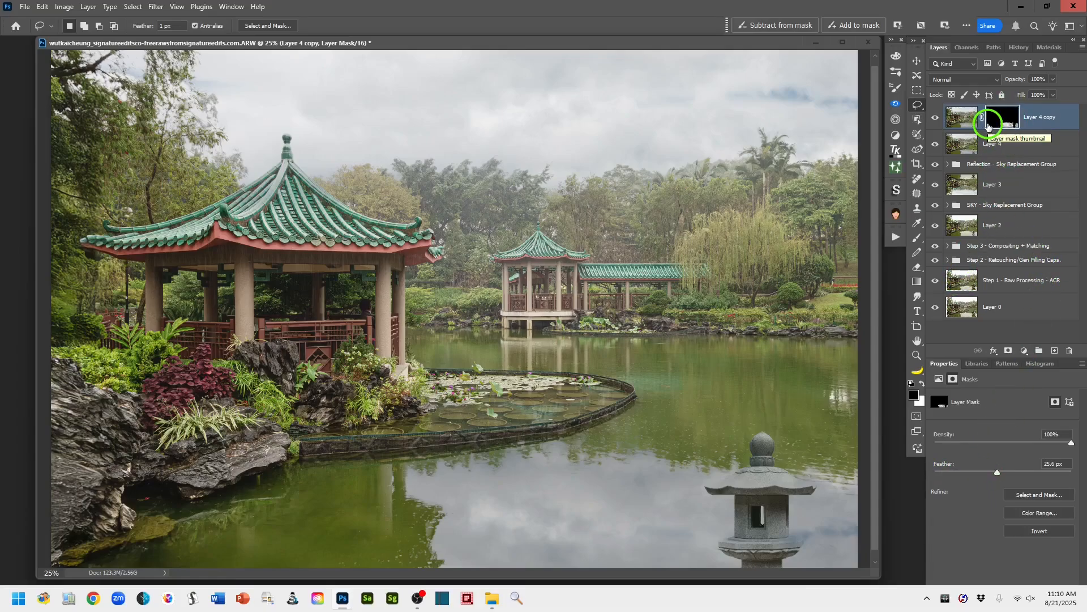
- Convert Layer 4 copy to a smart object and rename it Sky Reflection Only
click(963, 116)
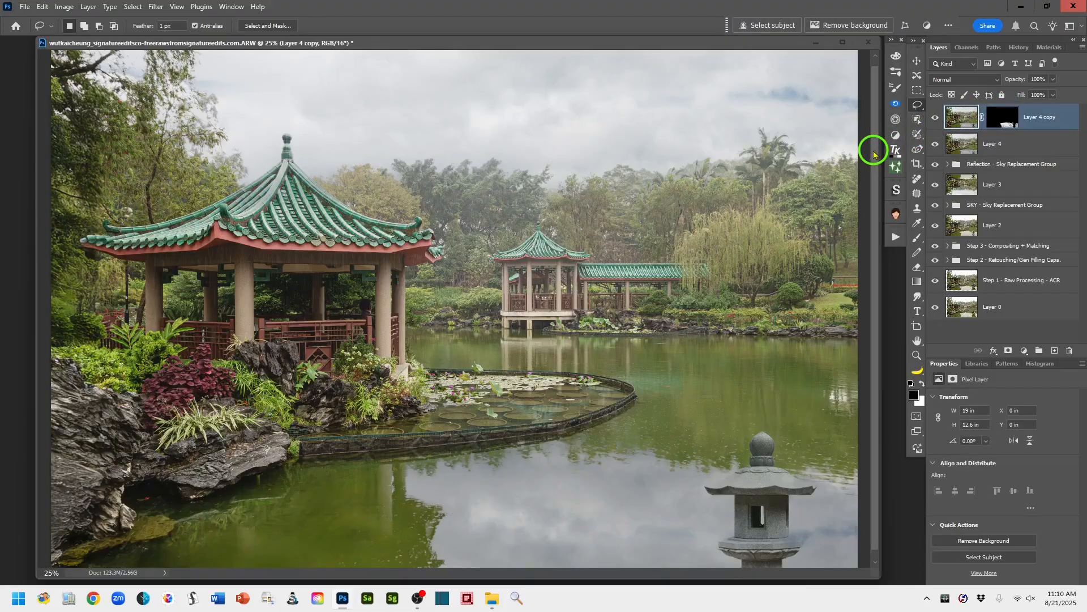
right_click(1069, 119)
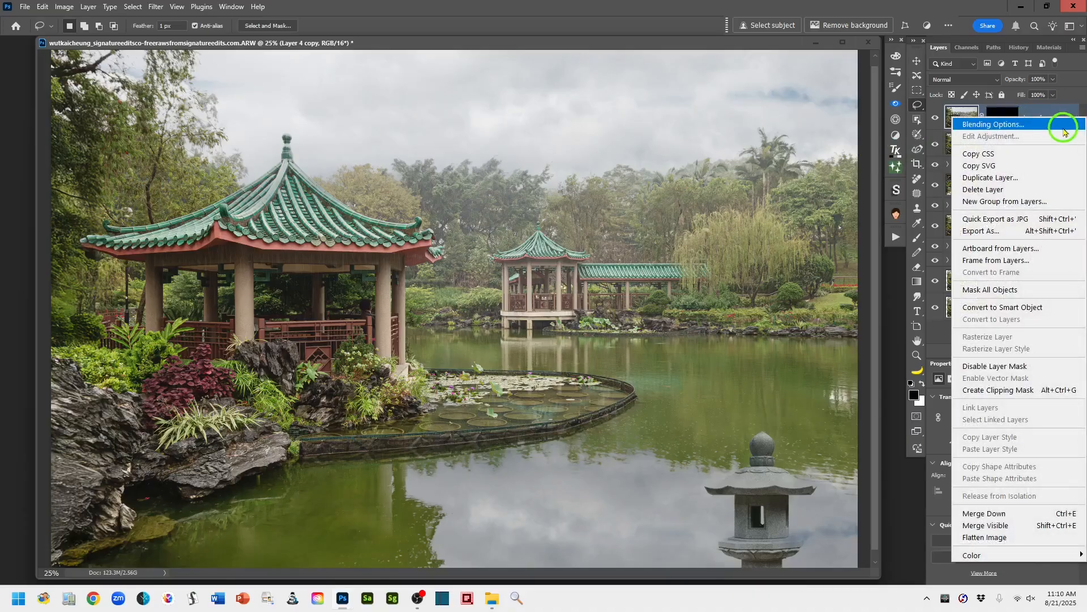
click(1040, 313)
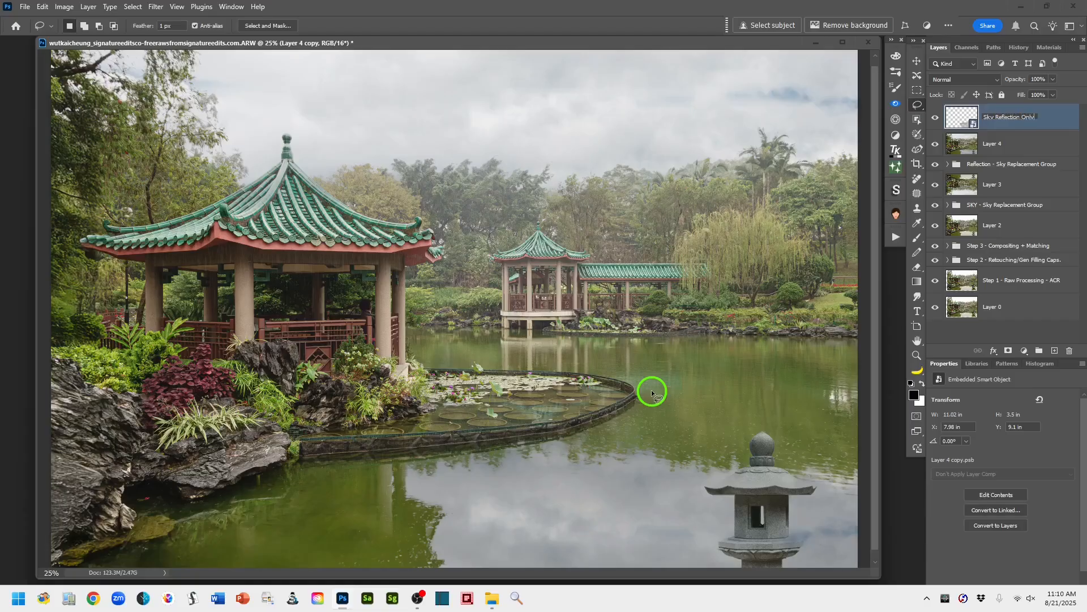
click(1063, 116)
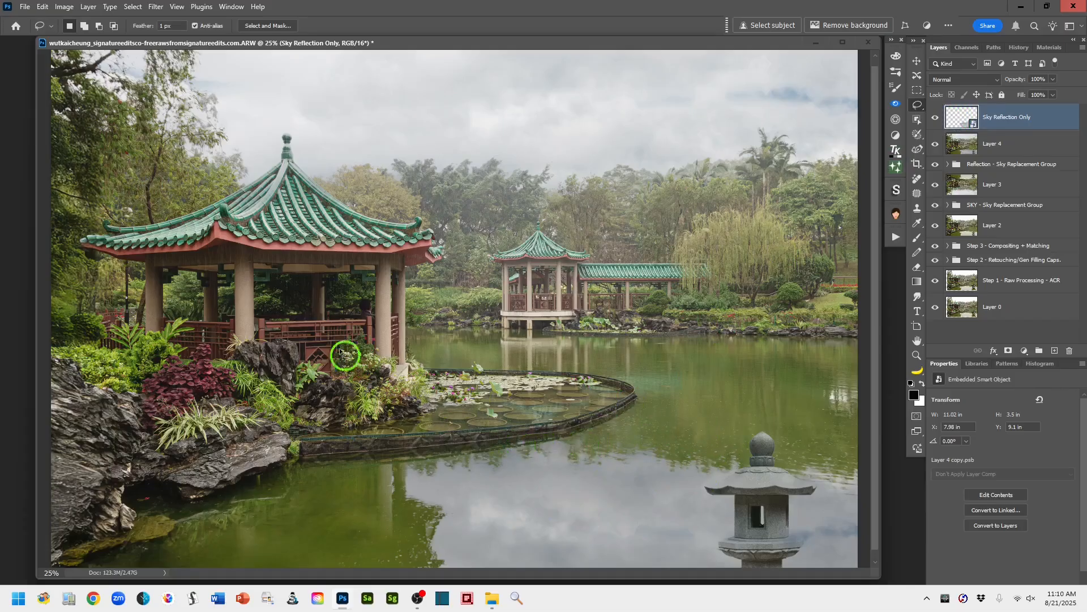
- Apply a Motion Blur smart filter to the Sky Reflection Only layer with angle -12° and distance 31 pixels
click(155, 6)
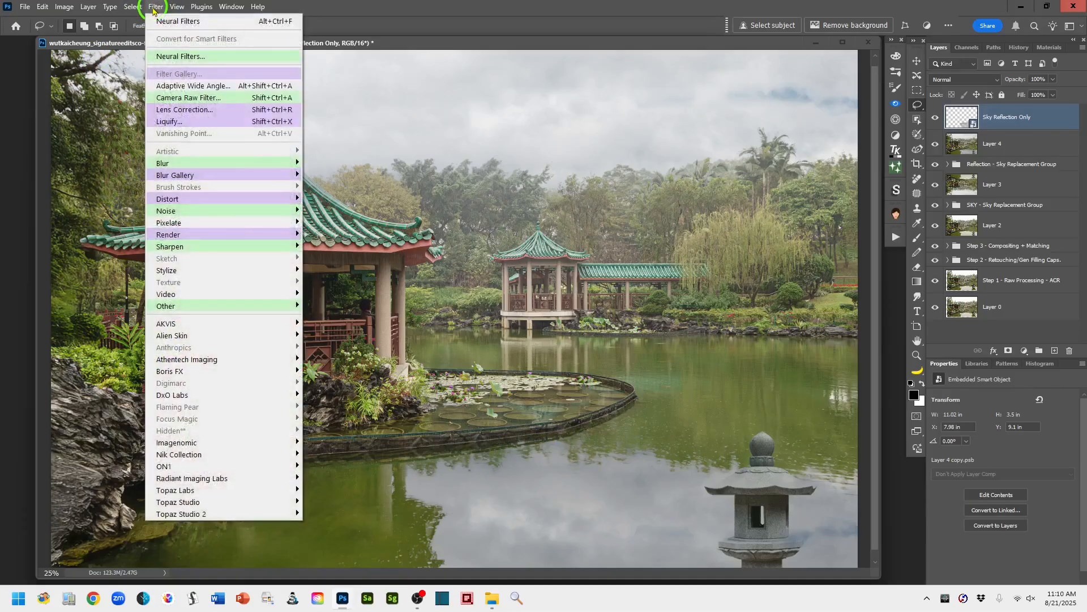
mouse_move(189, 162)
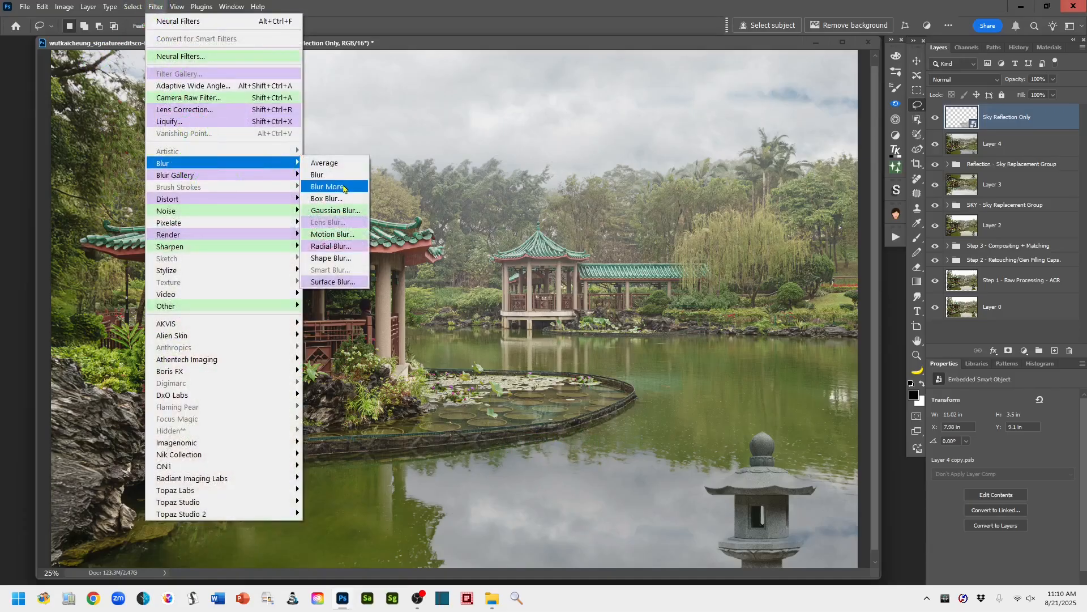
click(333, 234)
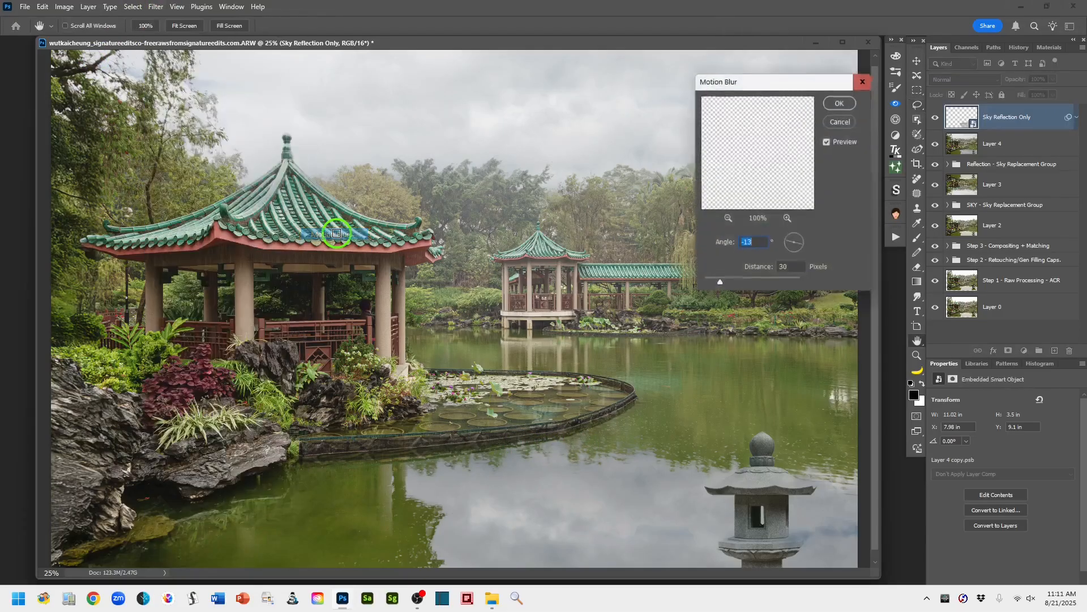
click(713, 252)
click(795, 87)
drag(790, 85, 741, 42)
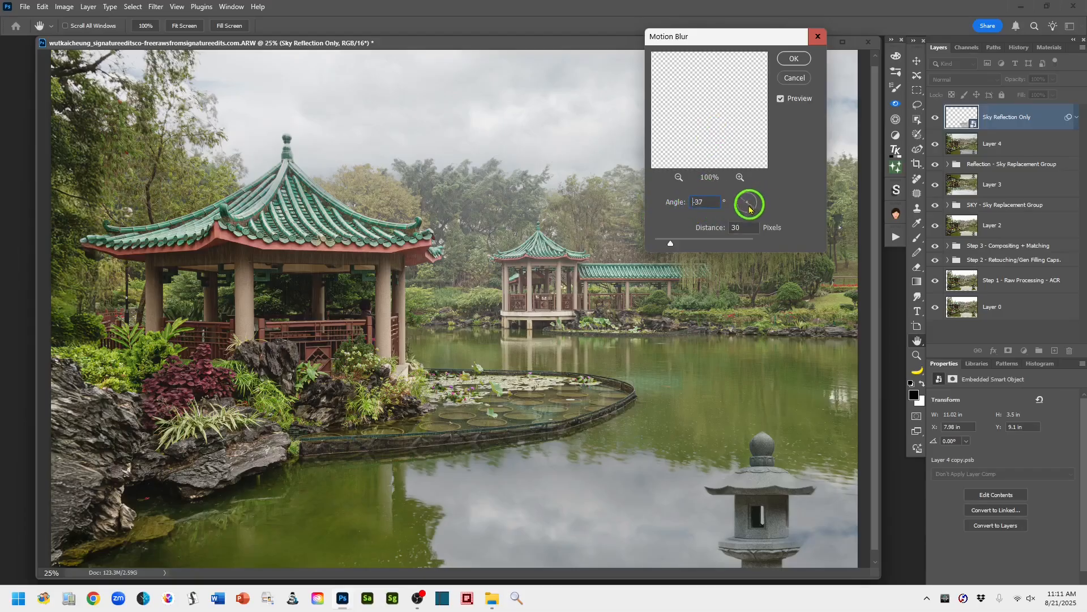
drag(750, 211, 759, 201)
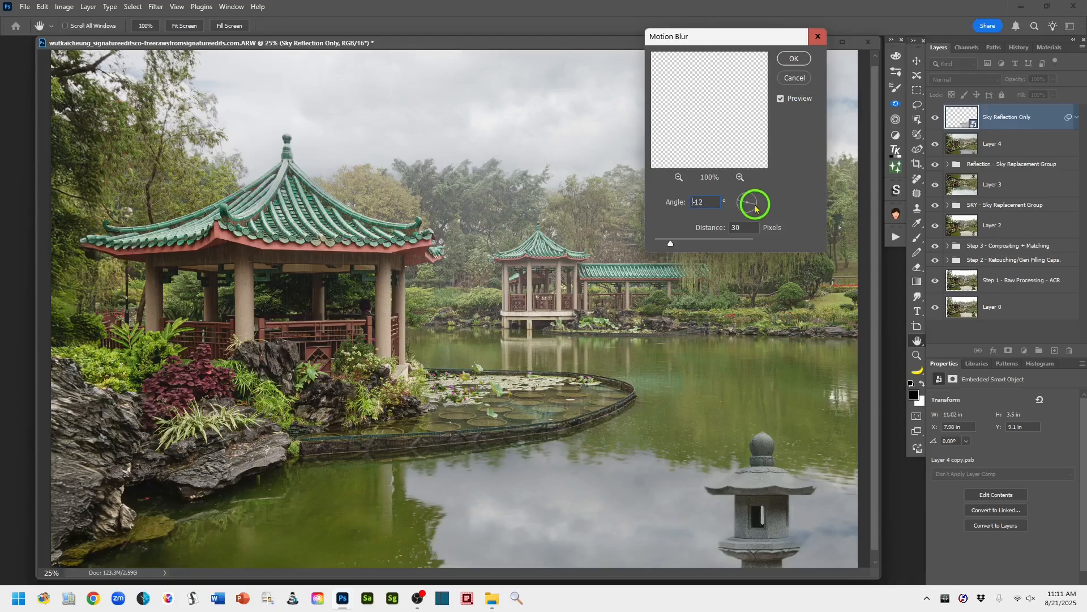
drag(755, 205, 756, 205)
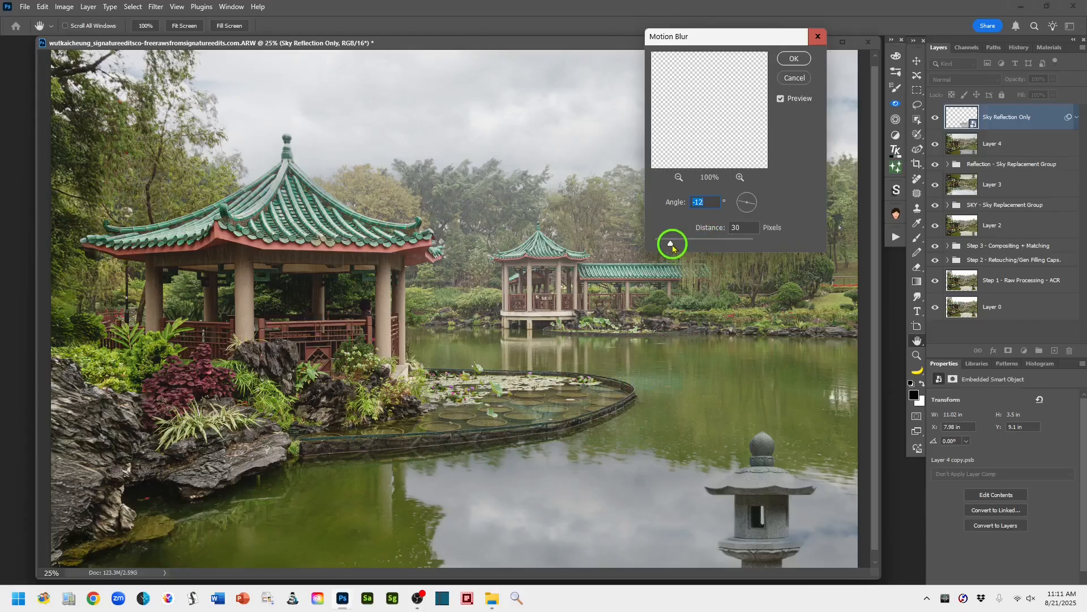
mouse_move(672, 245)
mouse_down()
mouse_move(729, 243)
mouse_move(664, 250)
mouse_up()
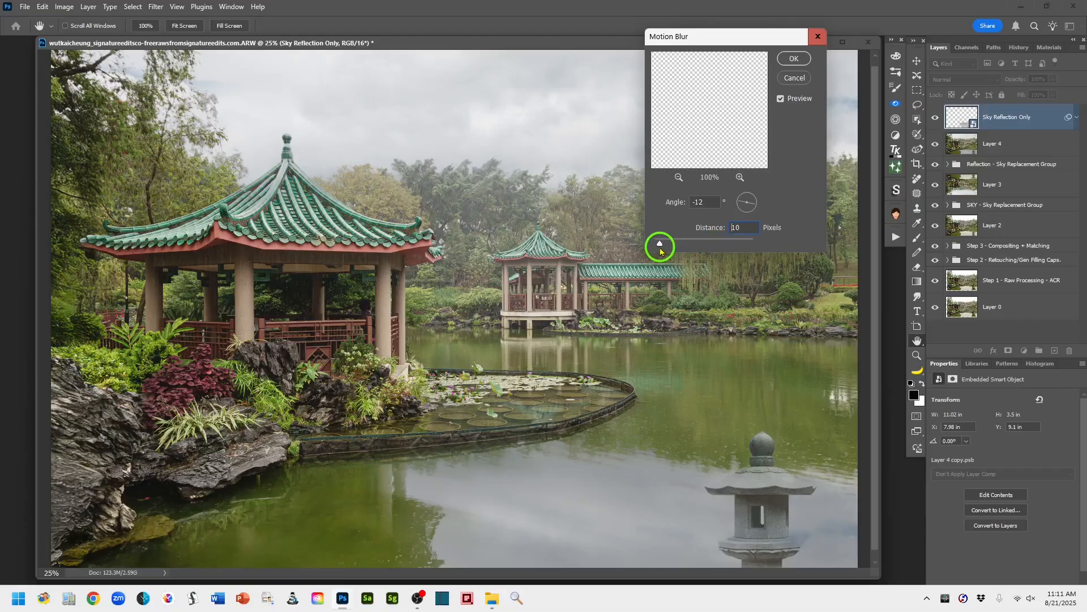
drag(661, 251, 674, 248)
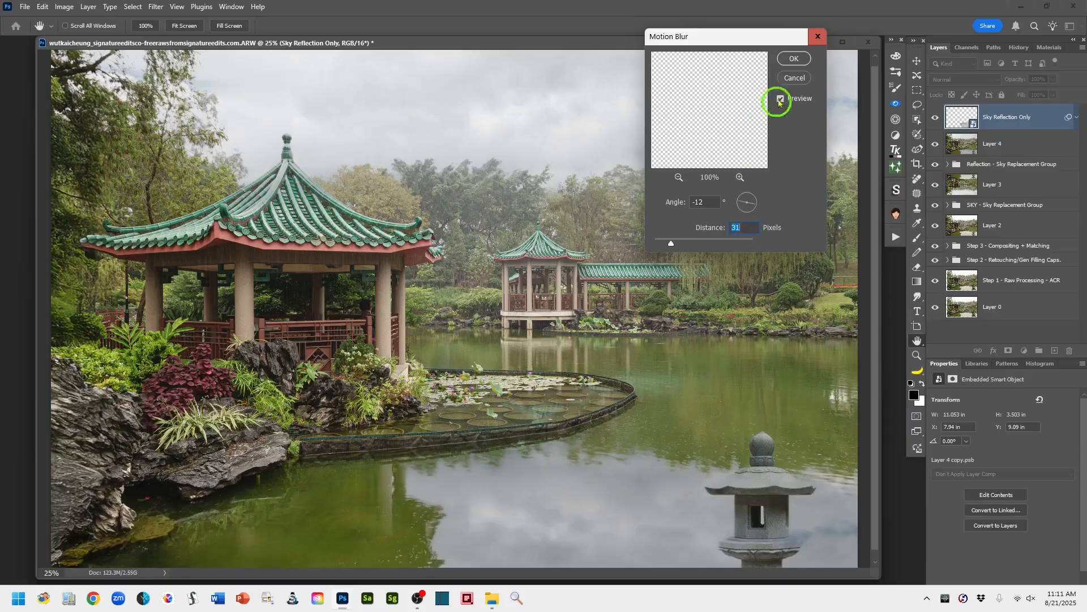
click(793, 59)
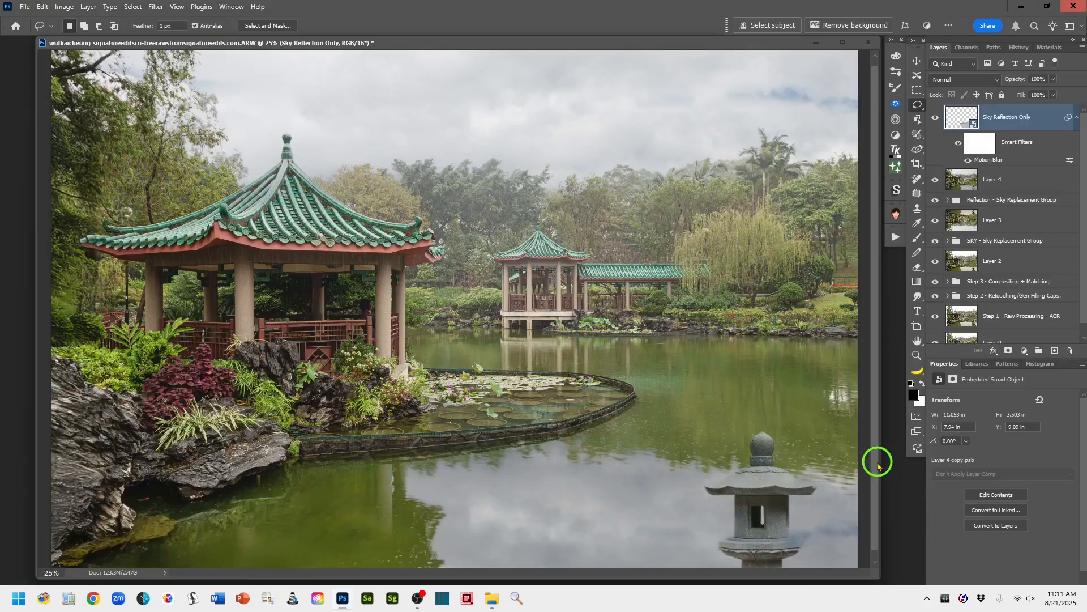
- Load the Sky Reflection Only layer's outline as a selection and copy its content onto a new pixel layer
scroll(873, 476, down, 1)
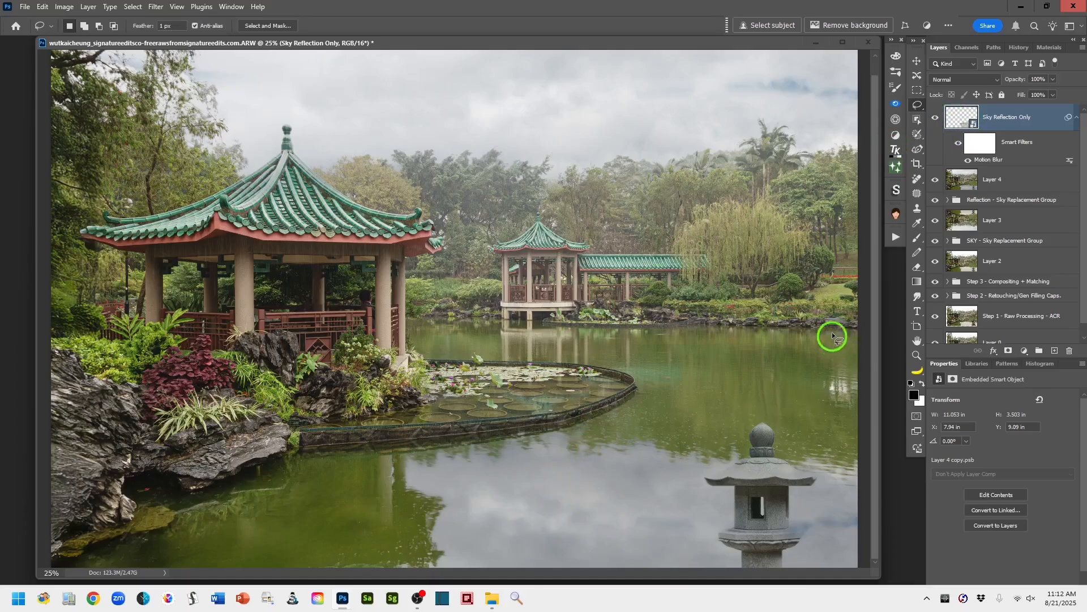
ctrl+click(961, 122)
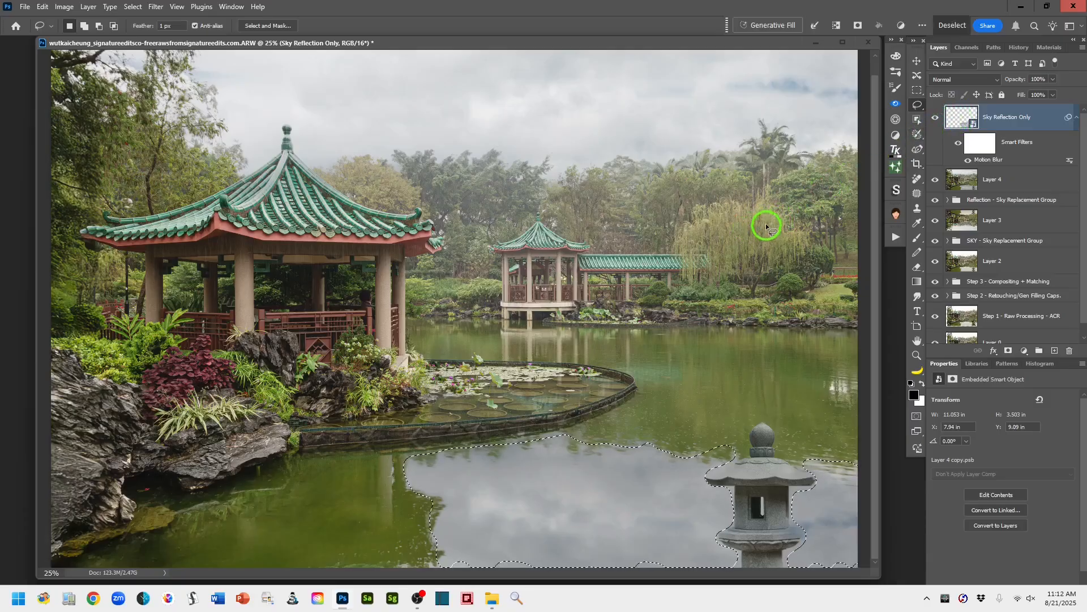
key(ctrl+j)
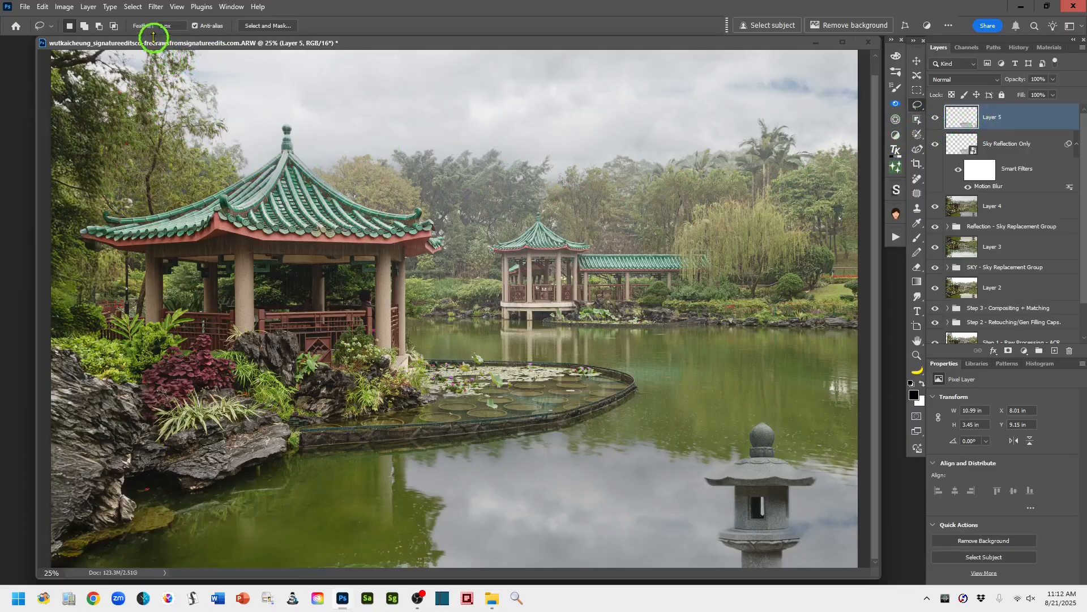
- Enable the Harmonization neural filter on the copied reflection layer, using Layer 4 as the reference image
click(151, 8)
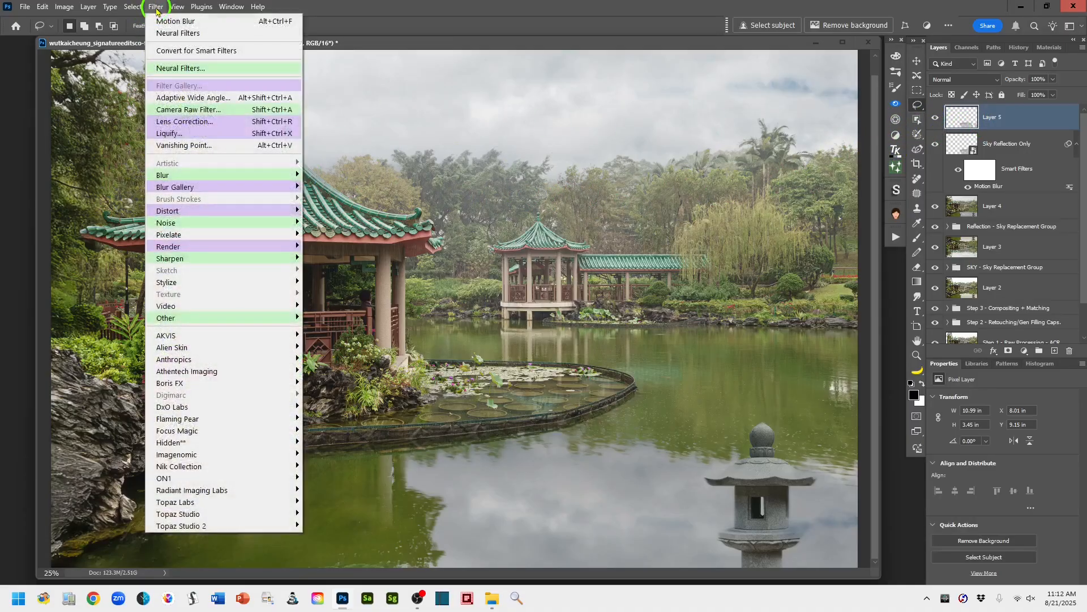
click(196, 70)
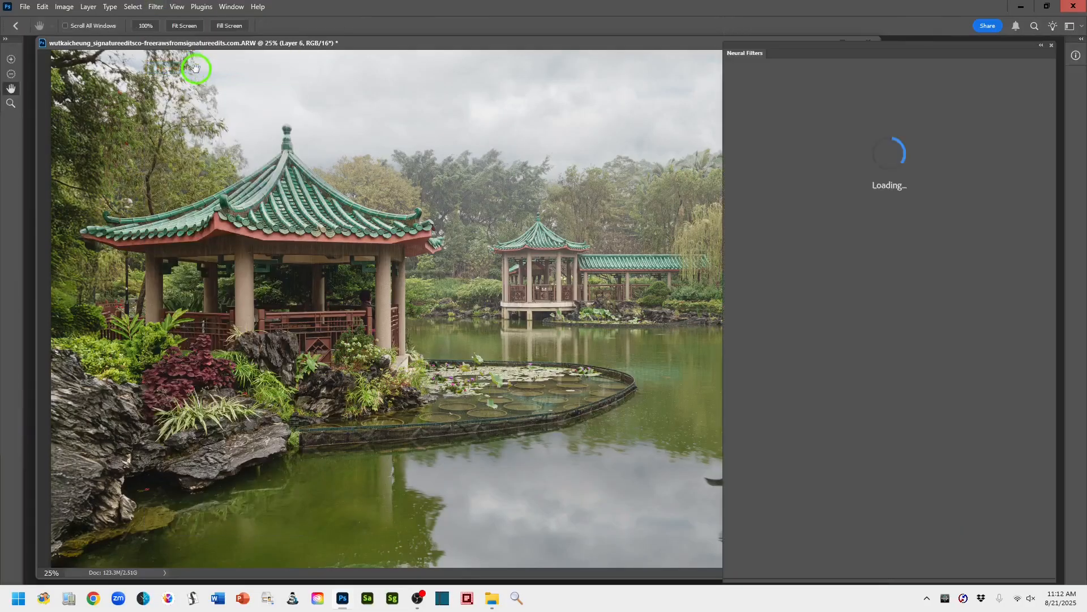
drag(638, 44, 546, 24)
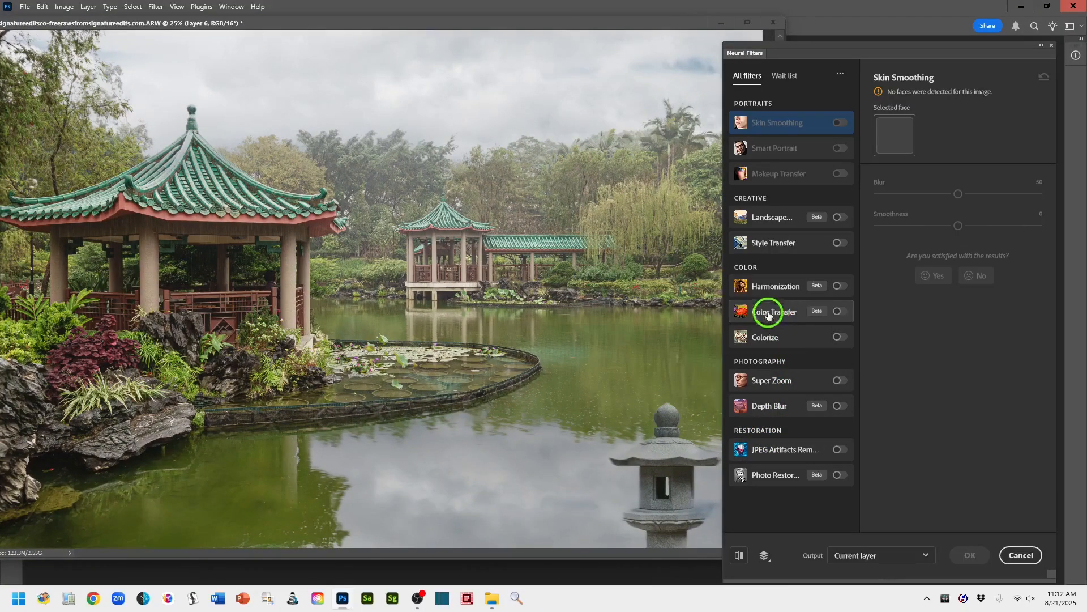
click(841, 286)
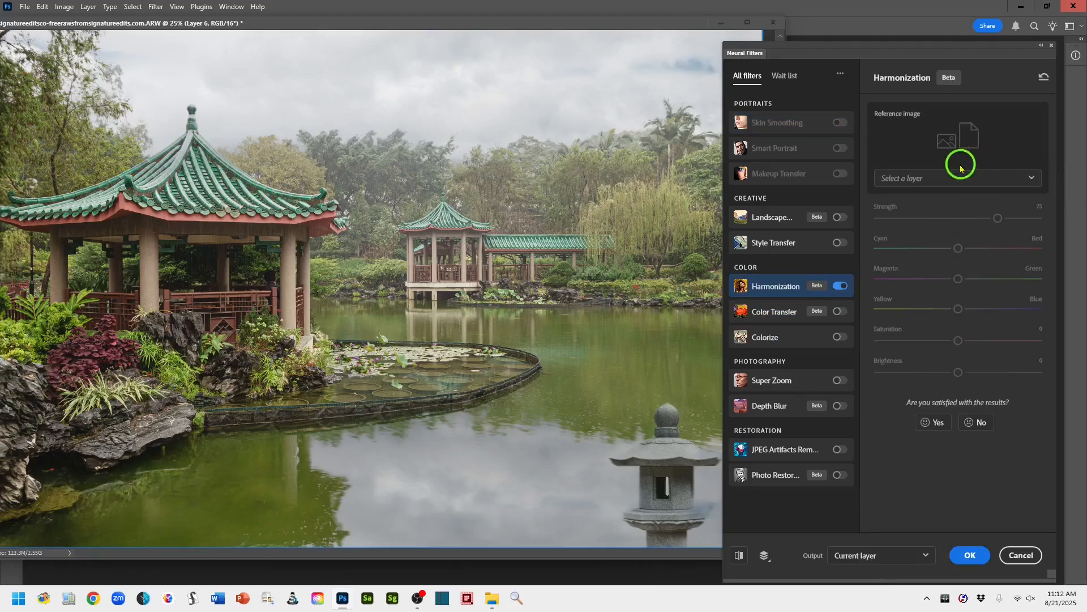
click(1030, 178)
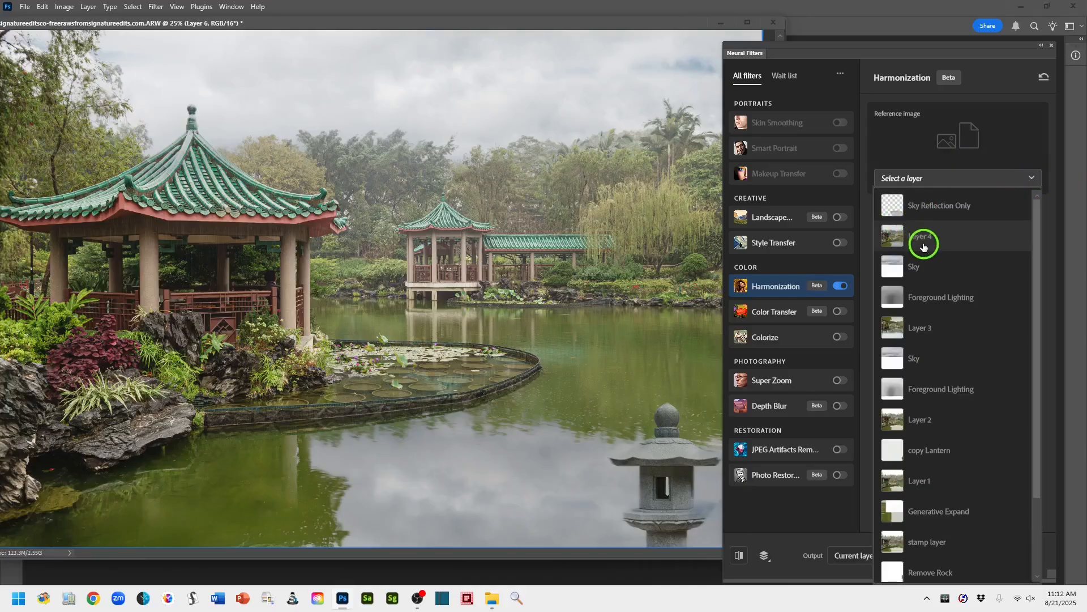
click(893, 238)
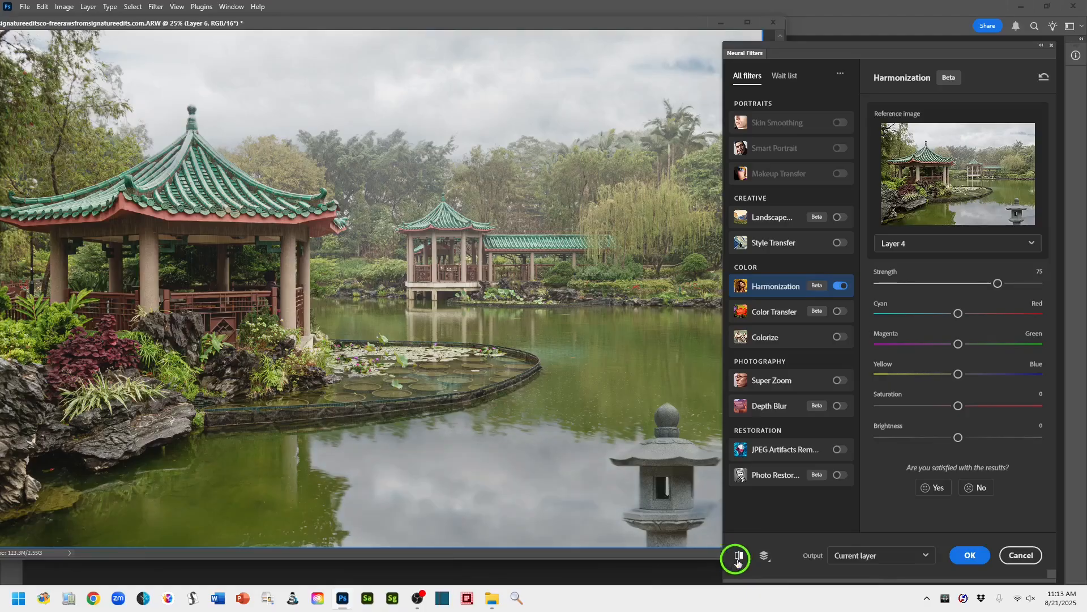
click(921, 557)
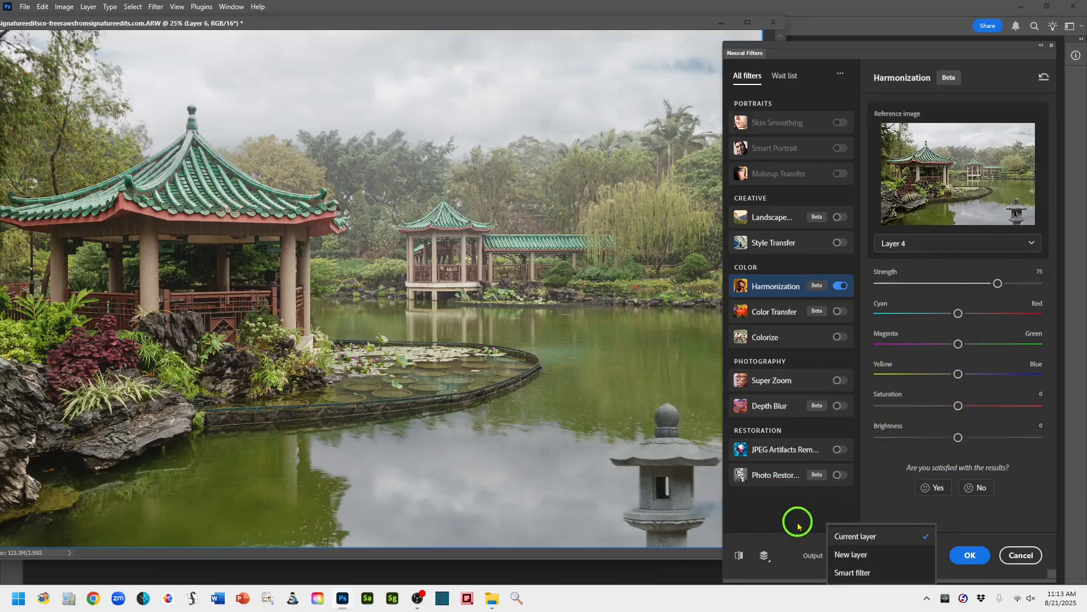
click(900, 503)
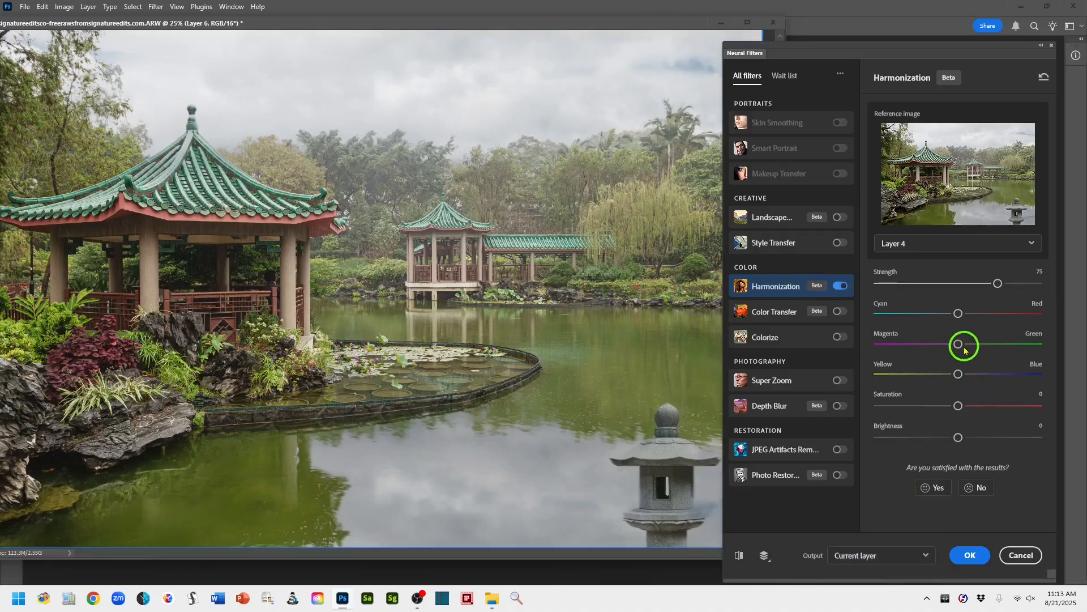
- Shift the harmonization colours slightly toward green and yellow, and set saturation to +1 and brightness to -10
drag(964, 349, 969, 349)
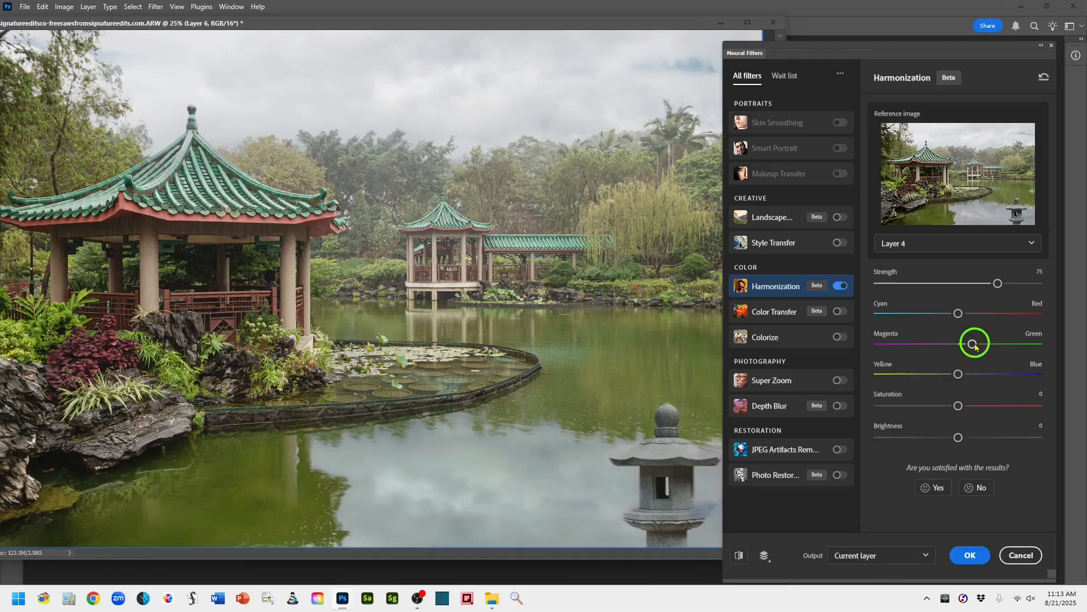
click(967, 345)
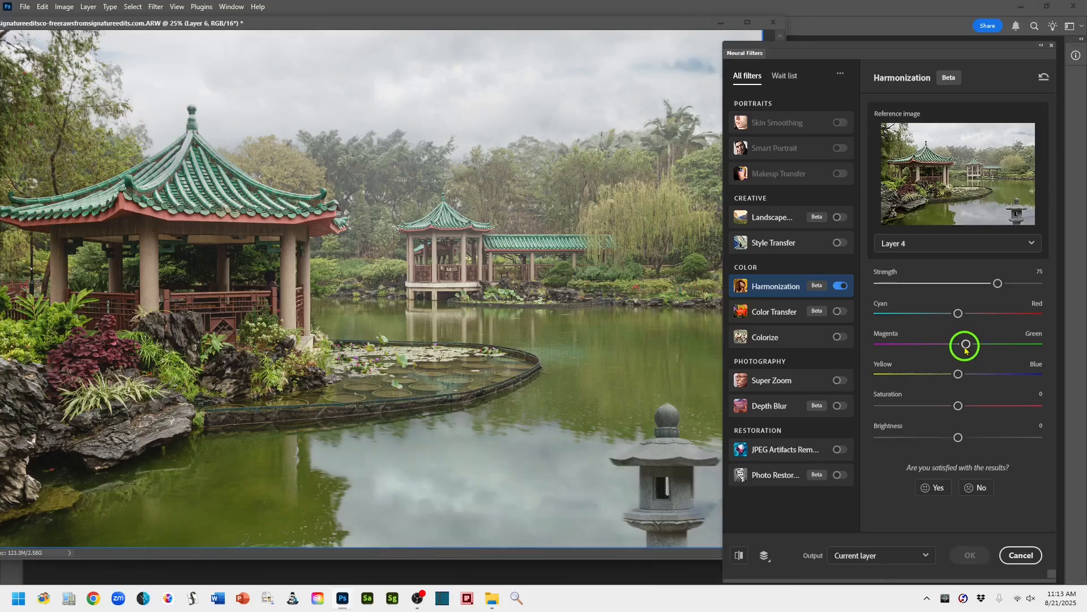
click(953, 374)
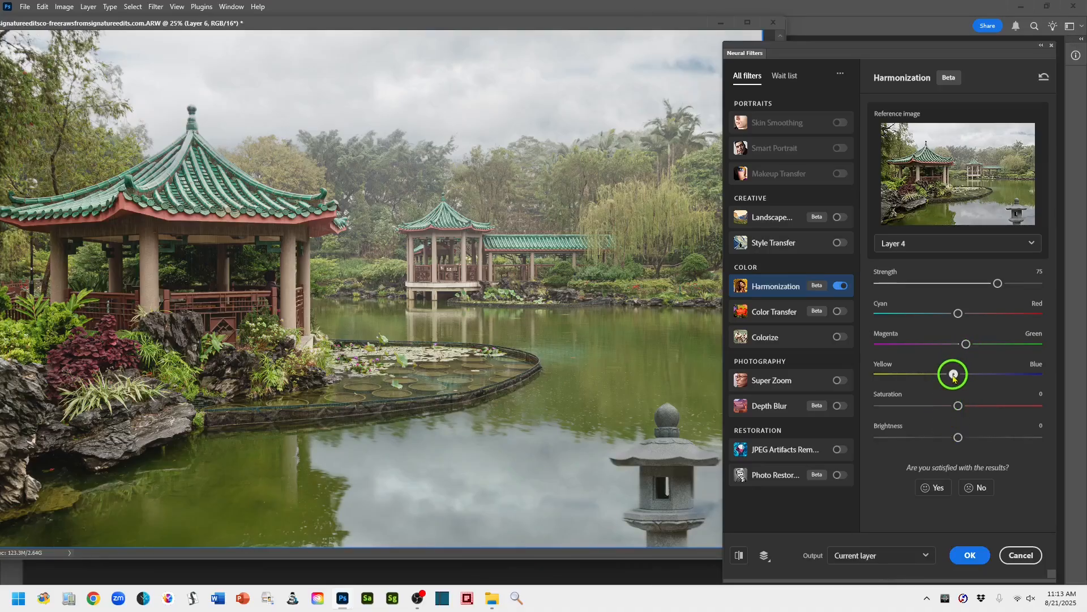
click(954, 375)
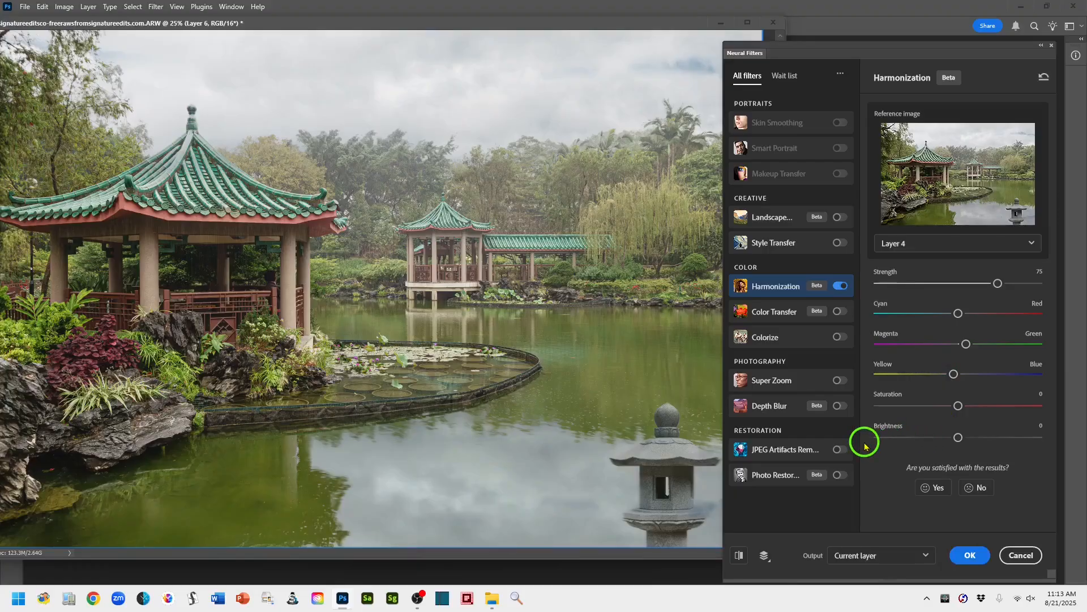
click(959, 409)
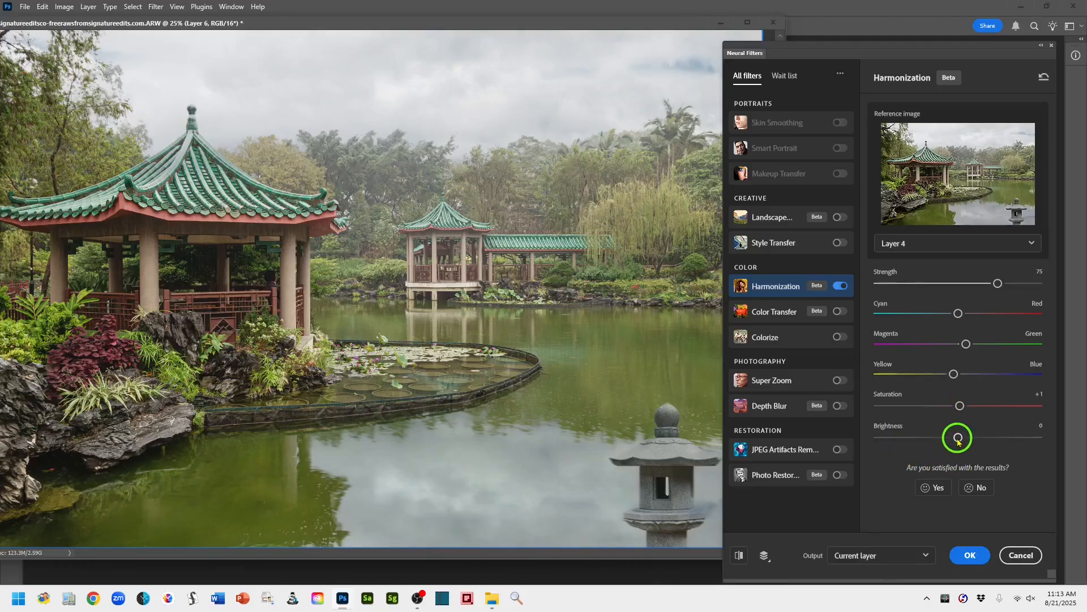
drag(956, 442, 943, 443)
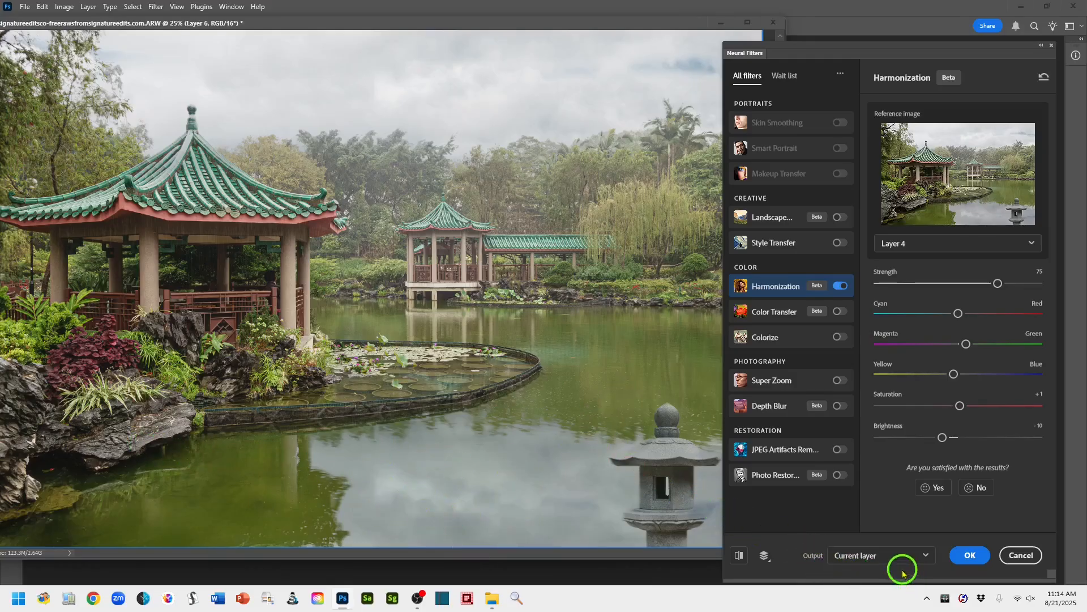
- Output the harmonization to a new layer and name that layer Harmonized sky reflection
click(924, 555)
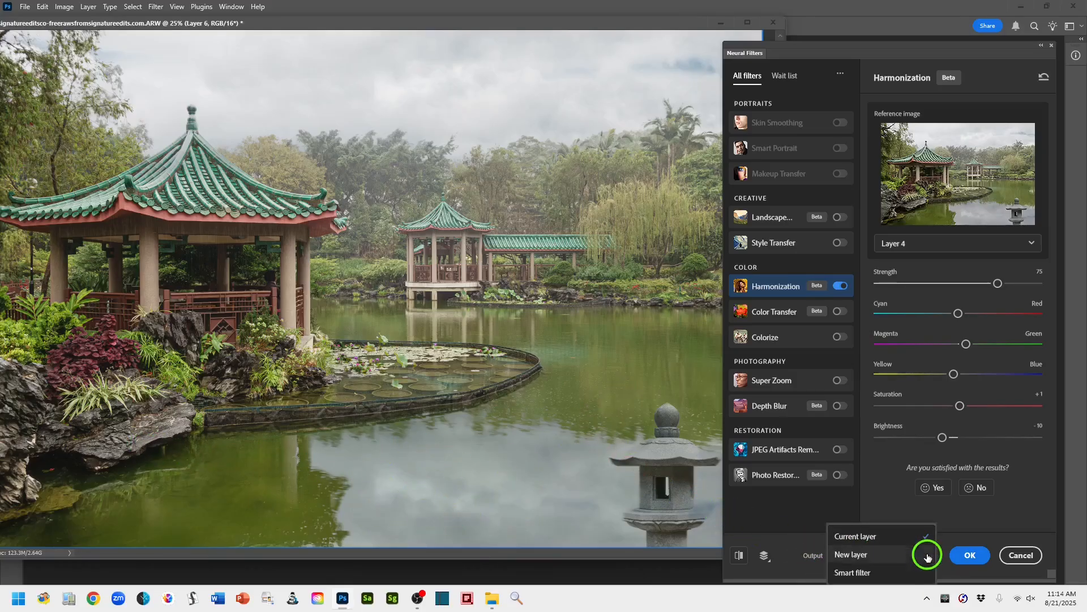
click(858, 556)
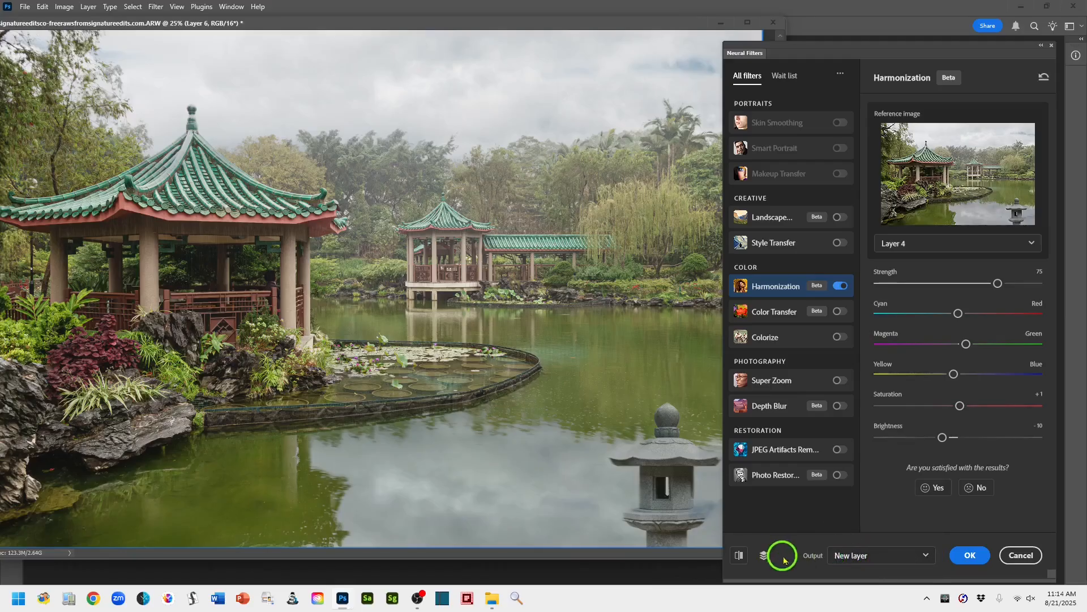
click(969, 558)
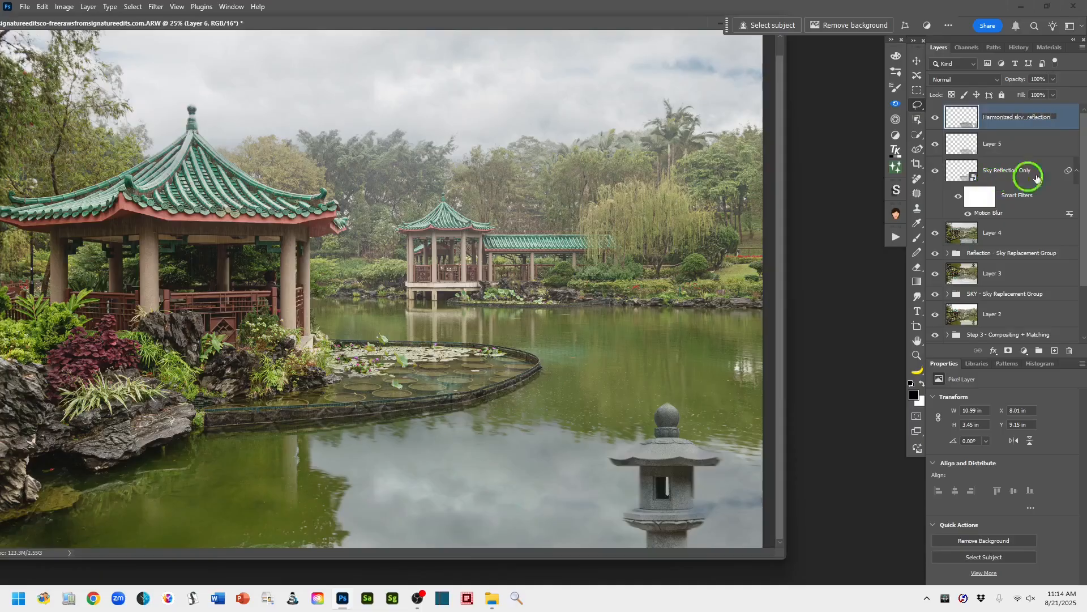
click(1069, 127)
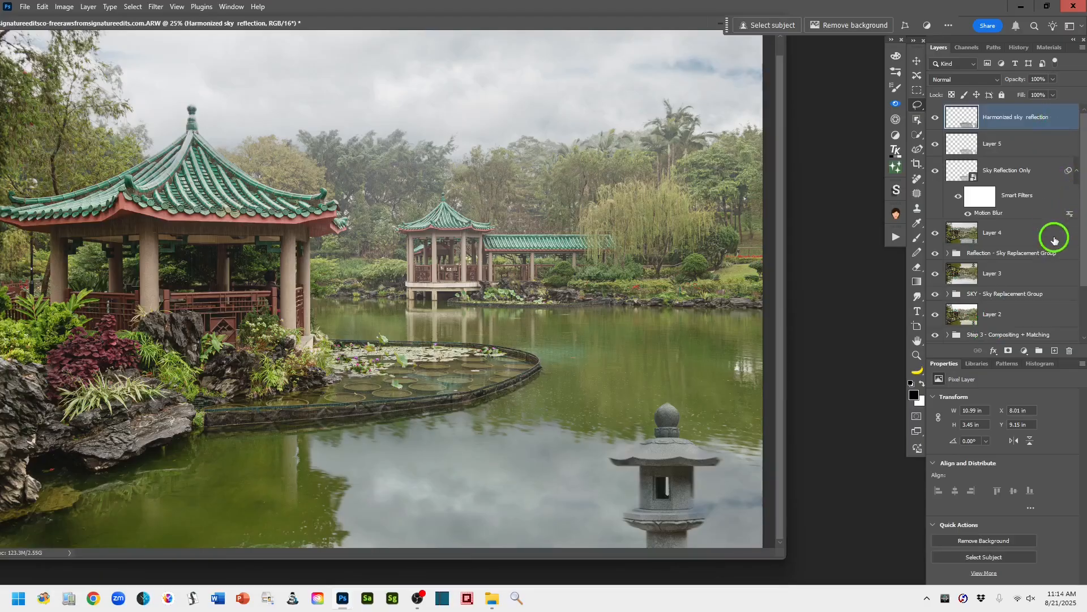
drag(1083, 262, 1082, 294)
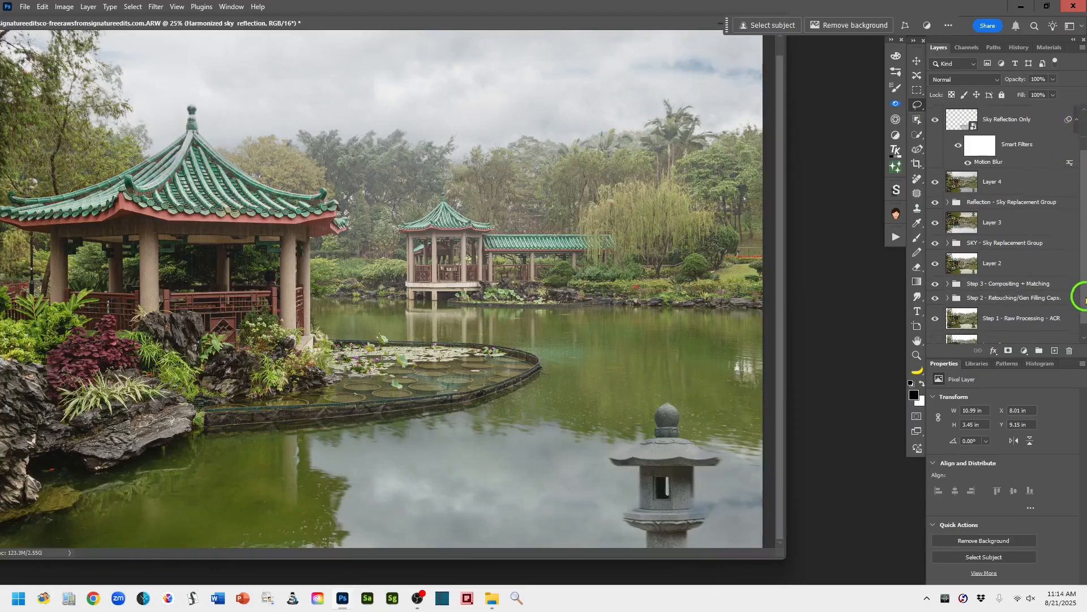
- Group the layers from Harmonized sky reflection down through Layer 2 and name the group Step 4 - Add New Sky + Reflection
shift+click(1019, 267)
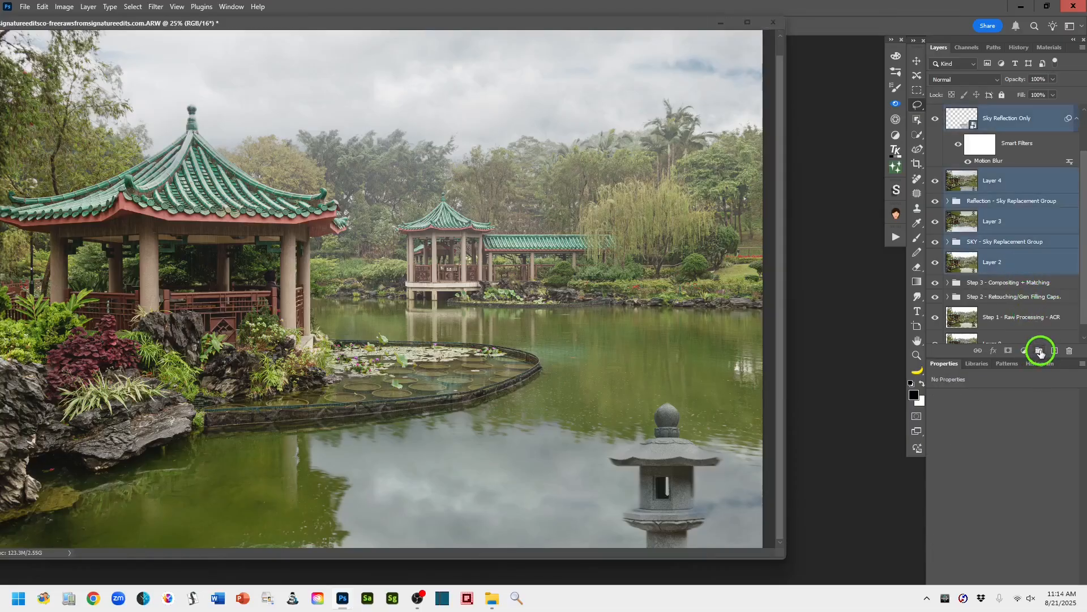
click(1040, 351)
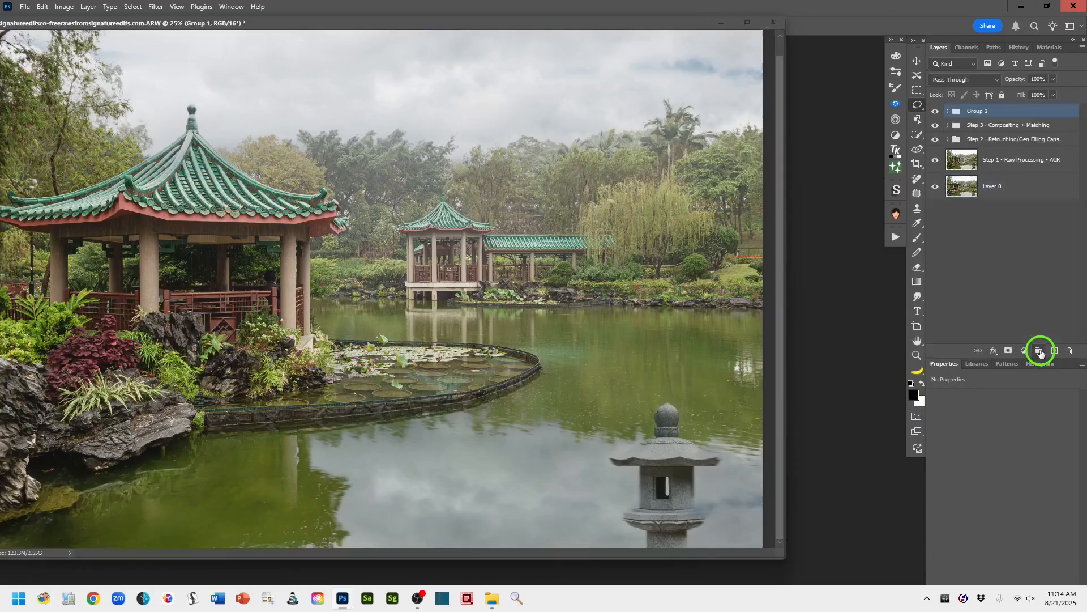
double_click(977, 113)
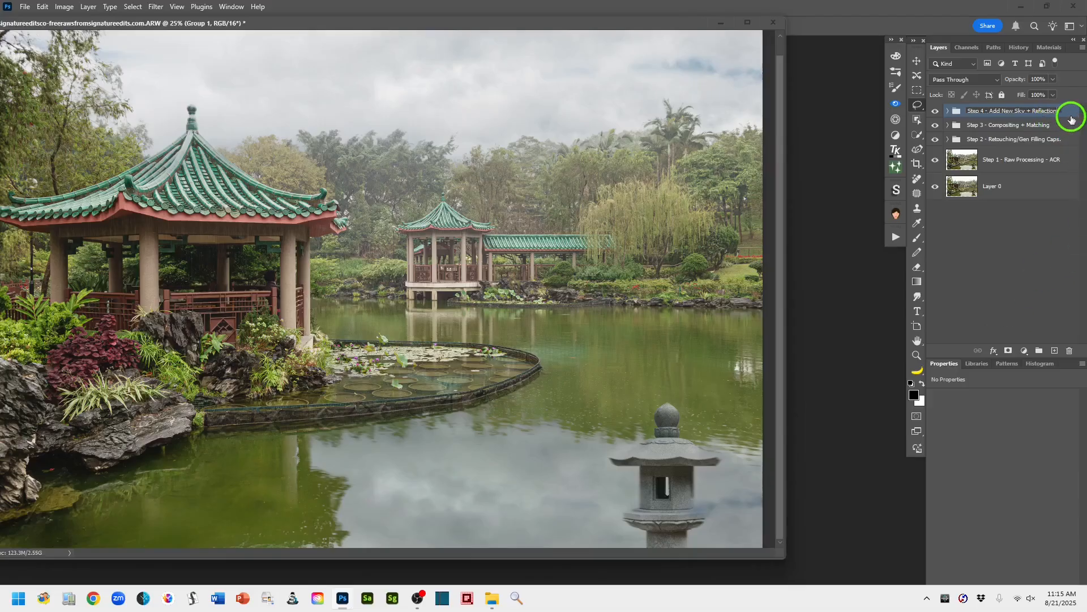
click(1071, 117)
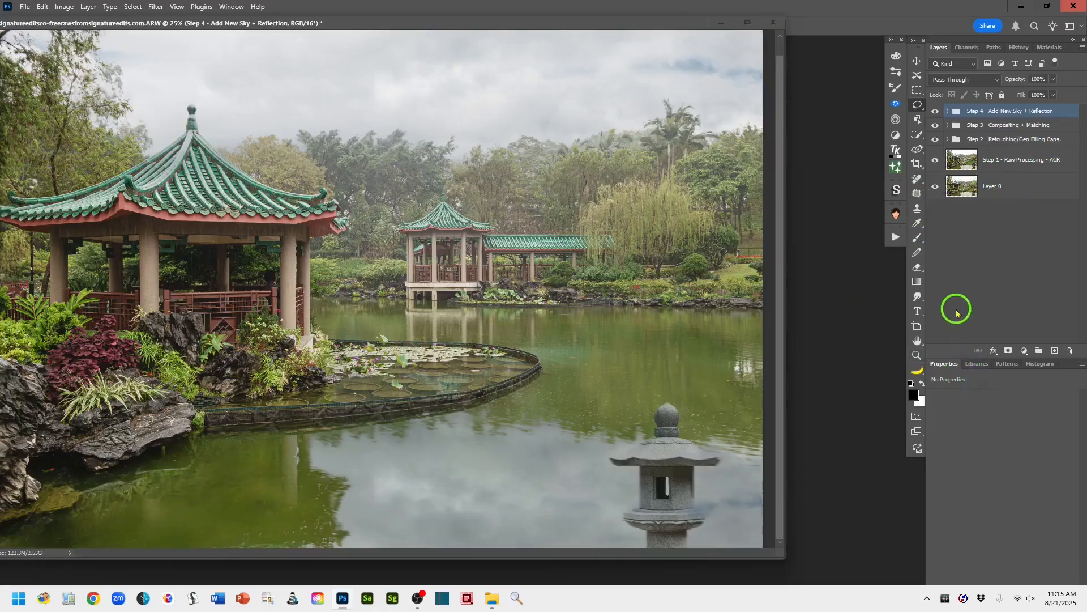
- Compare the original Layer 0 alone with the full composite, and bring up the Editing Capabilities Matrix chart document
drag(506, 27, 598, 50)
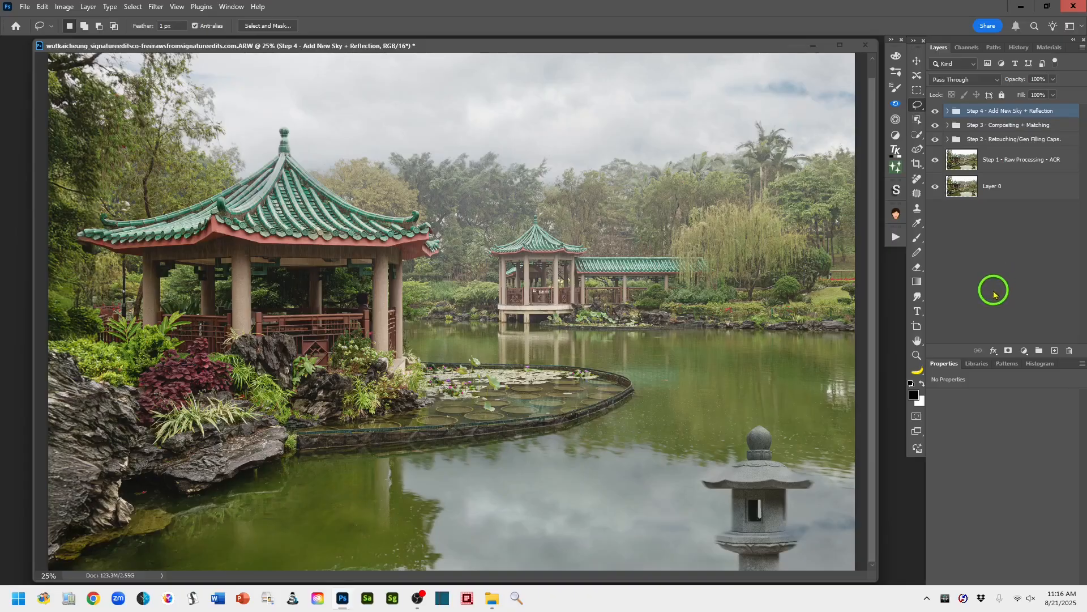
alt+click(935, 187)
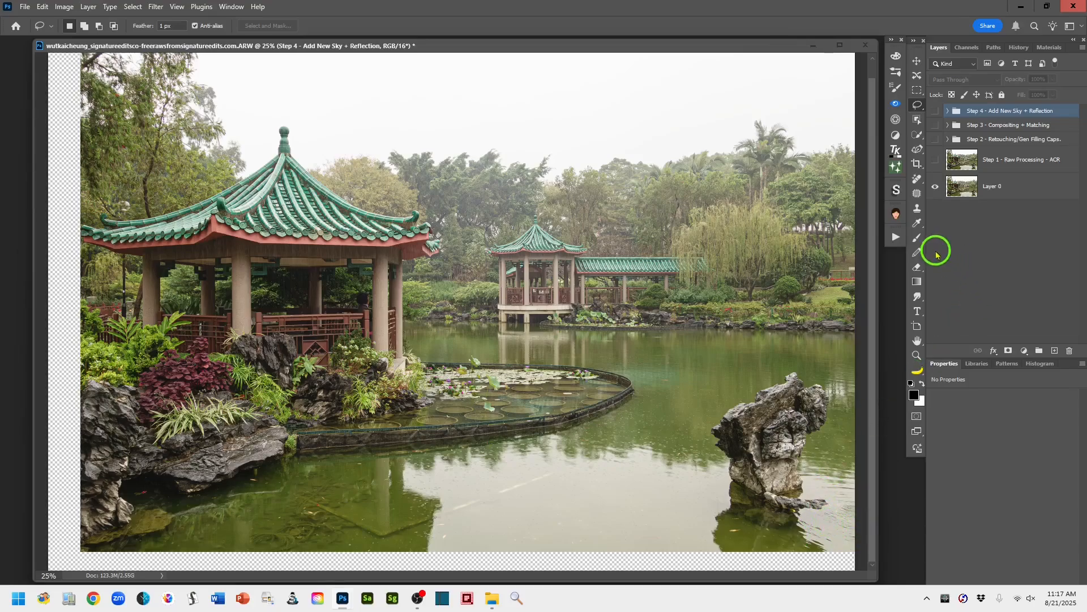
alt+click(935, 188)
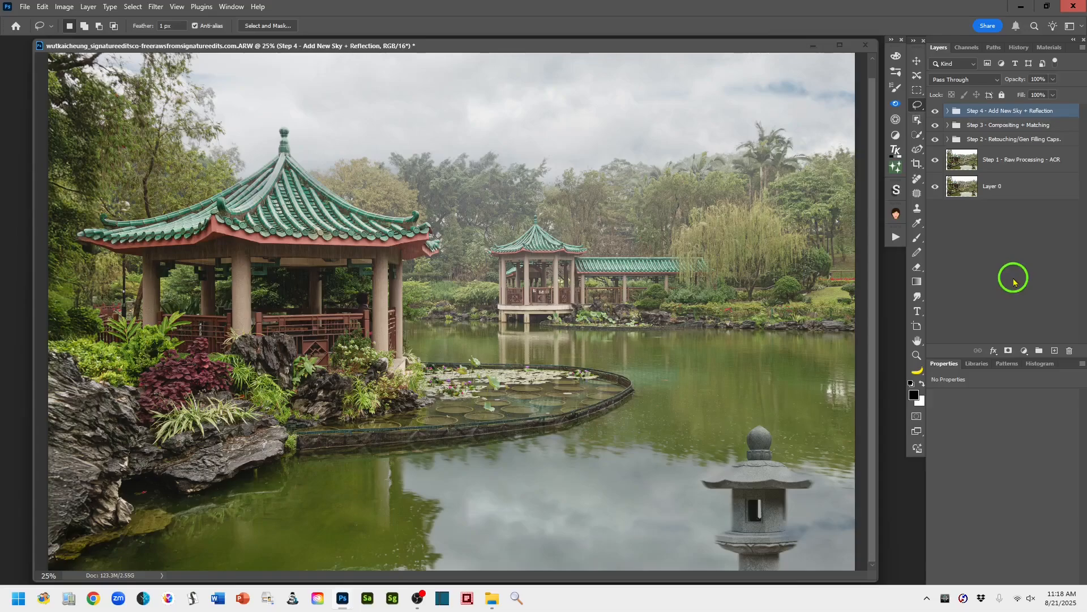
key(ctrl+Tab)
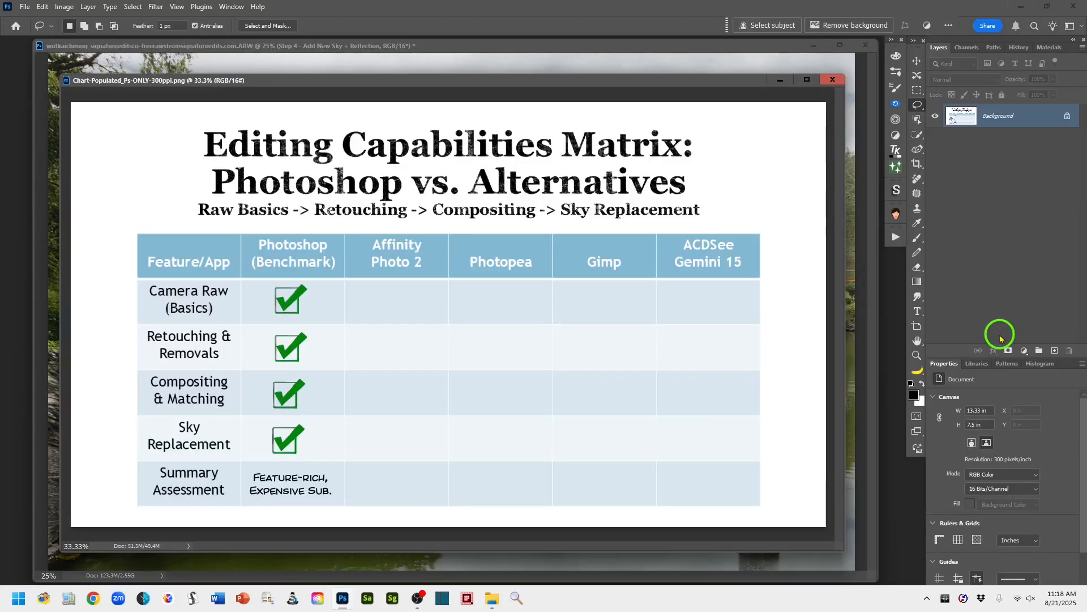